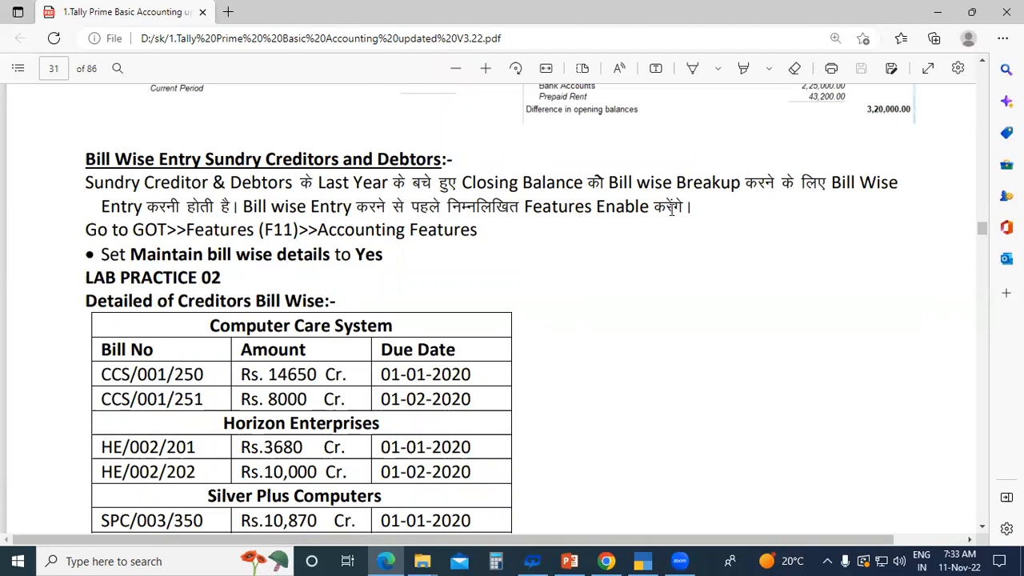
Step: Read the PDF's instructions on enabling the Maintain bill wise details option under Accounting Features
{"action": "left_click_drag", "start_coordinate": [83, 230], "coordinate": [476, 230]}
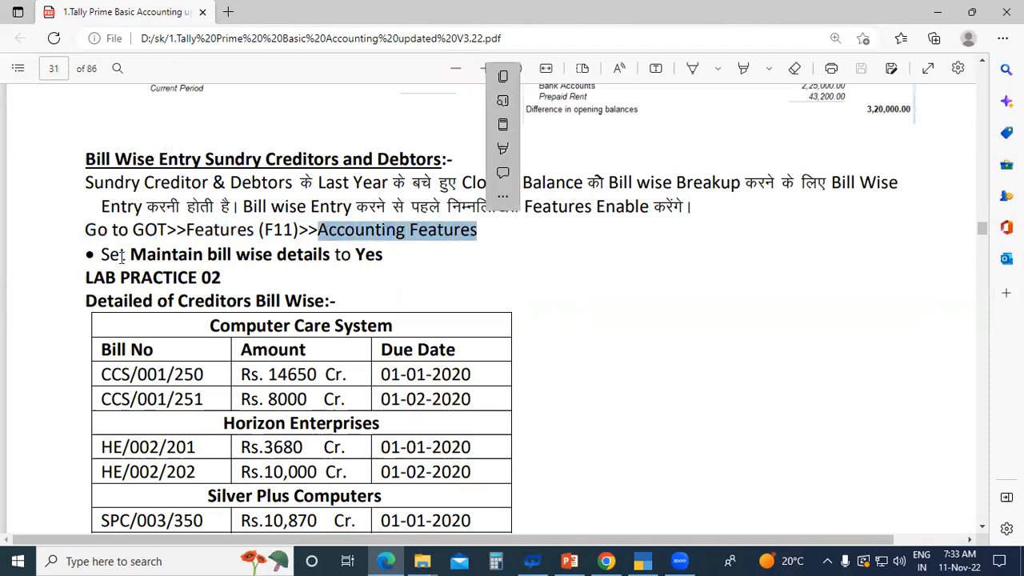
{"action": "double_click", "coordinate": [168, 254]}
{"action": "left_click_drag", "start_coordinate": [208, 254], "coordinate": [358, 256]}
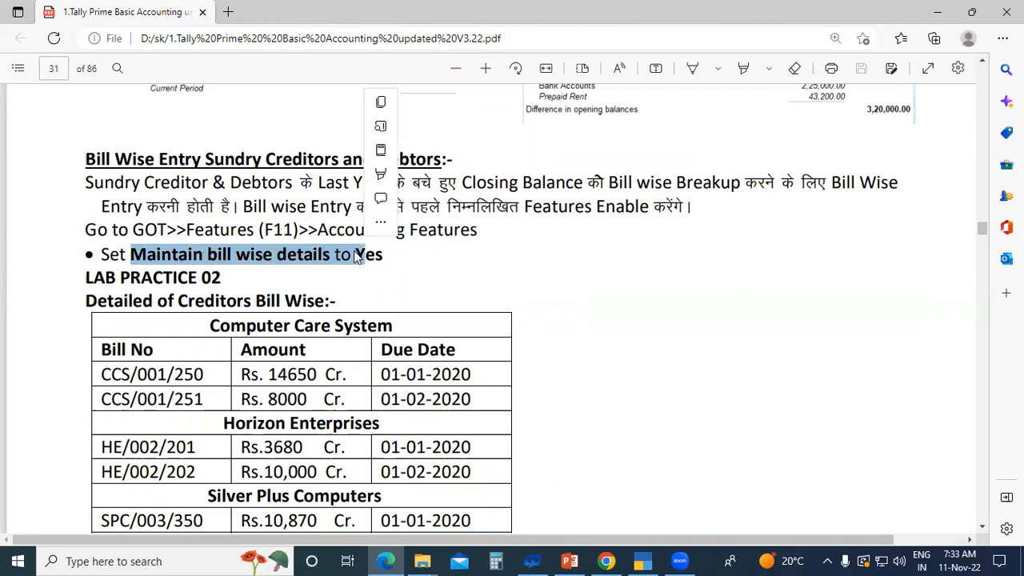
{"action": "left_click", "coordinate": [357, 254]}
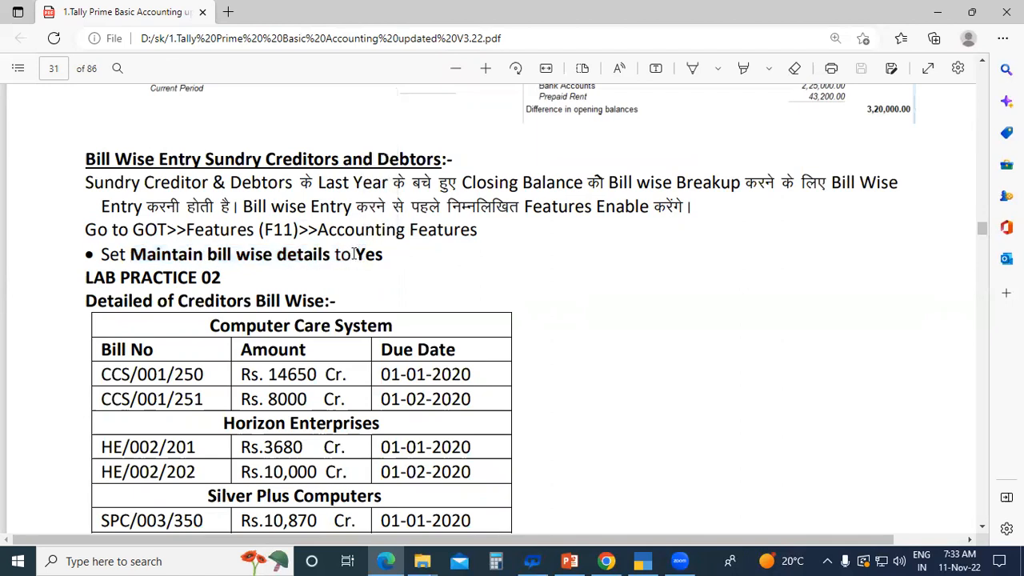
{"action": "double_click", "coordinate": [397, 254]}
{"action": "left_click", "coordinate": [399, 256]}
{"action": "left_click_drag", "start_coordinate": [354, 254], "coordinate": [392, 256]}
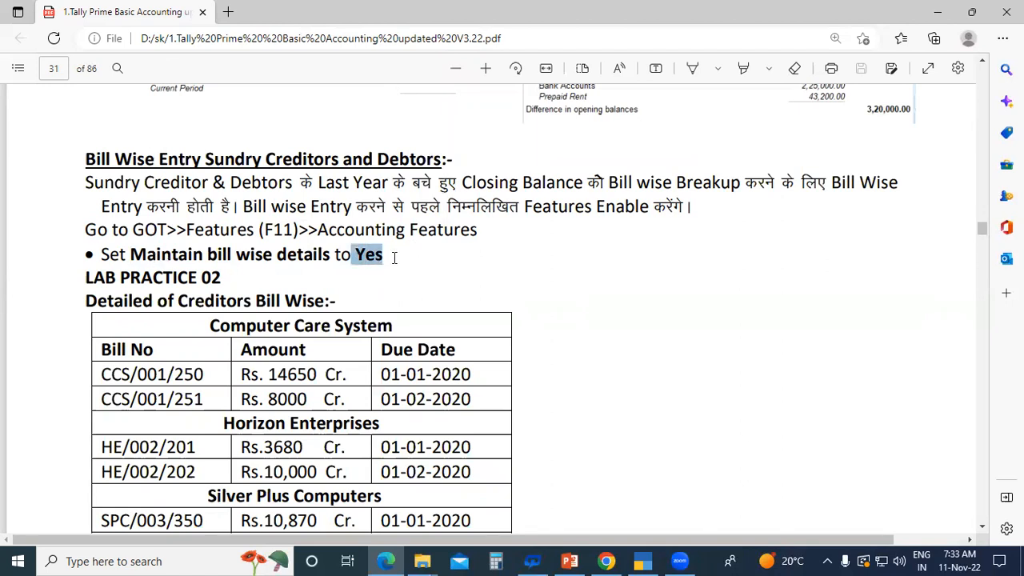
{"action": "left_click", "coordinate": [392, 256]}
Step: Read the Lab Practice 02 heading and locate the Computer Care System section of the creditors' bill-wise table
{"action": "scroll", "coordinate": [200, 304], "scroll_direction": "down", "scroll_amount": 3}
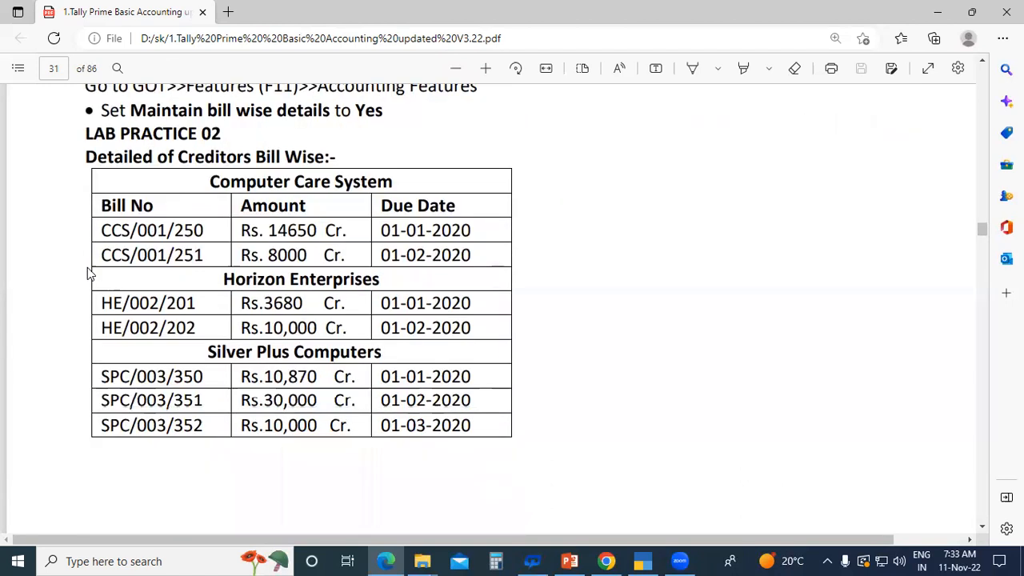
{"action": "left_click_drag", "start_coordinate": [85, 130], "coordinate": [217, 134]}
{"action": "left_click", "coordinate": [168, 132]}
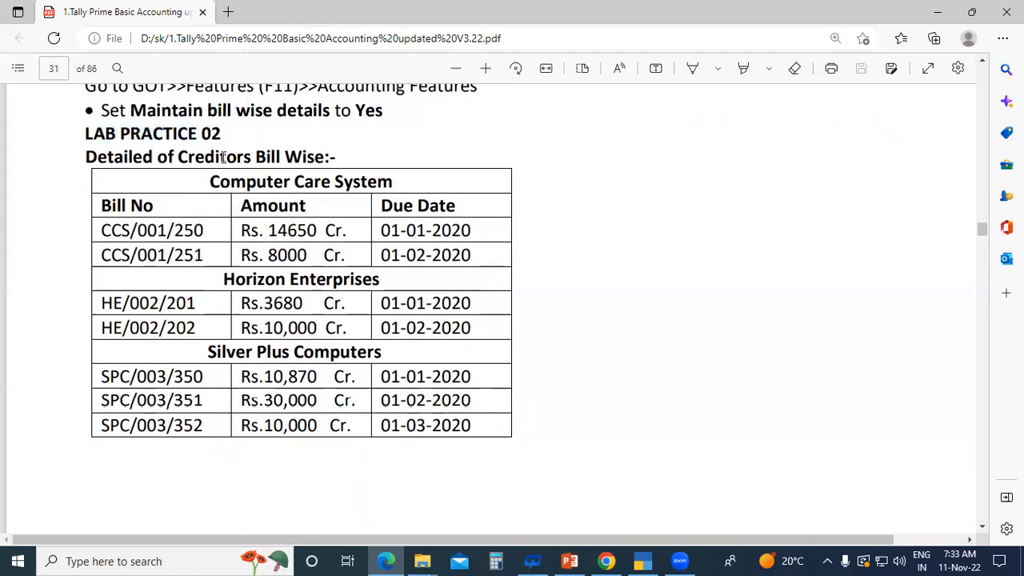
{"action": "left_click_drag", "start_coordinate": [86, 157], "coordinate": [352, 154]}
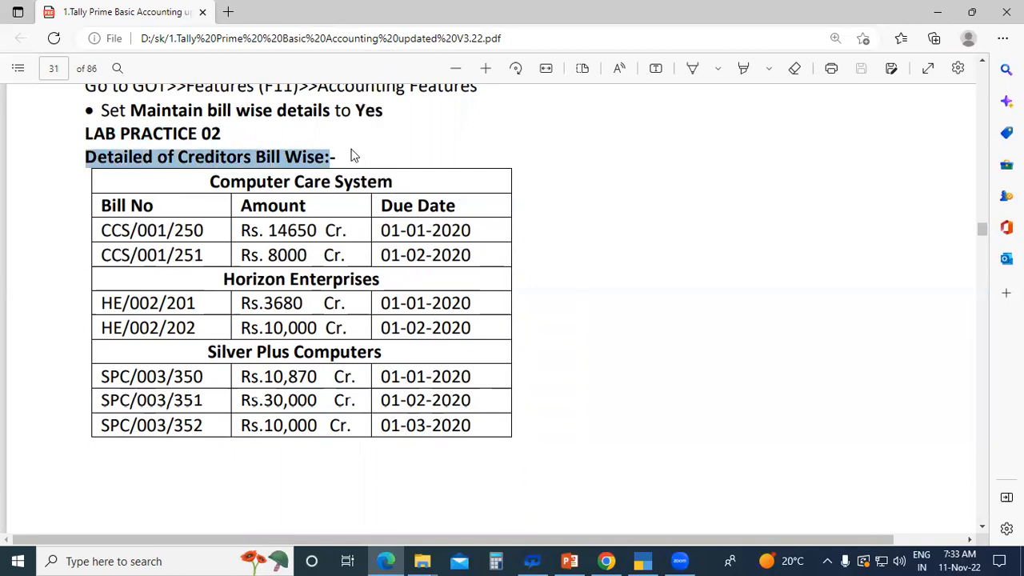
{"action": "left_click", "coordinate": [350, 153]}
{"action": "left_click_drag", "start_coordinate": [212, 181], "coordinate": [401, 185]}
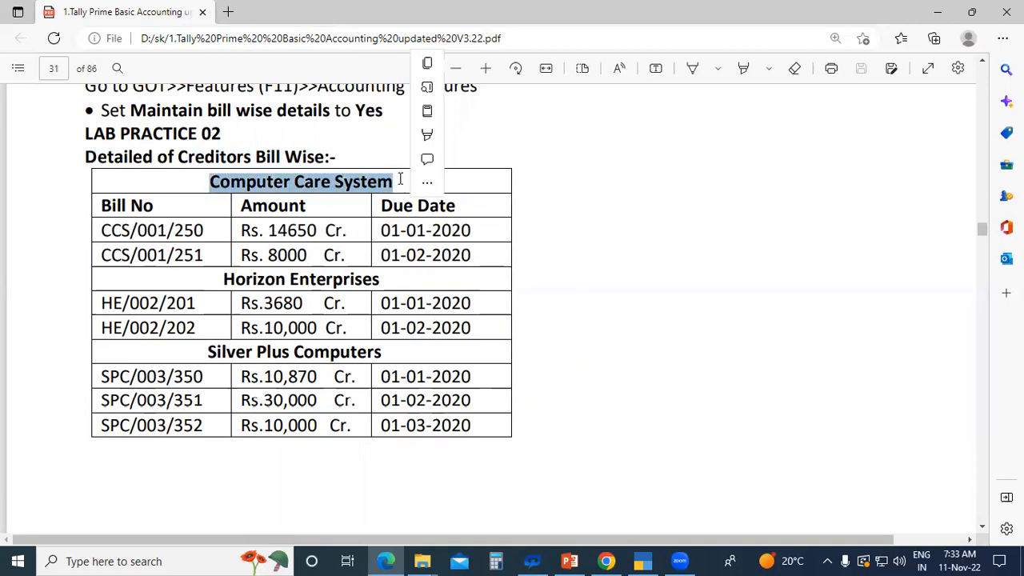
{"action": "left_click", "coordinate": [401, 185]}
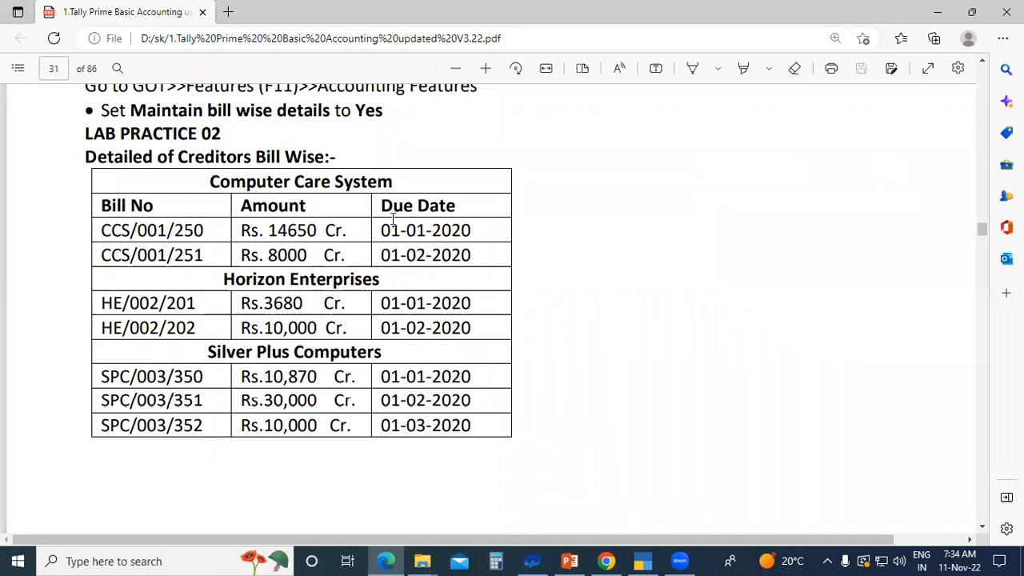
Step: Examine the bill numbers, amounts and due dates listed for Computer Care System in the creditors table
{"action": "left_click_drag", "start_coordinate": [383, 231], "coordinate": [474, 232]}
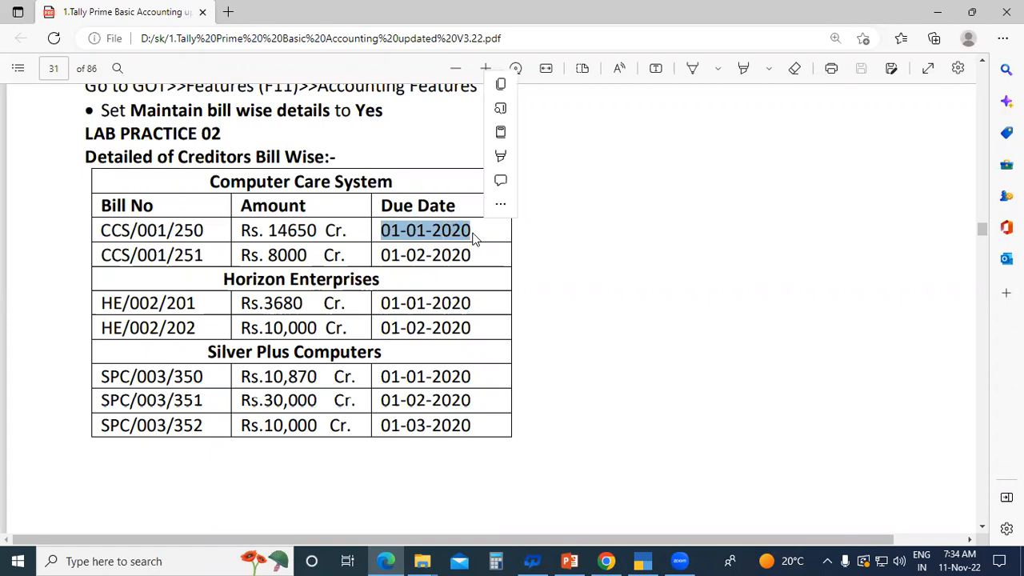
{"action": "left_click", "coordinate": [473, 235]}
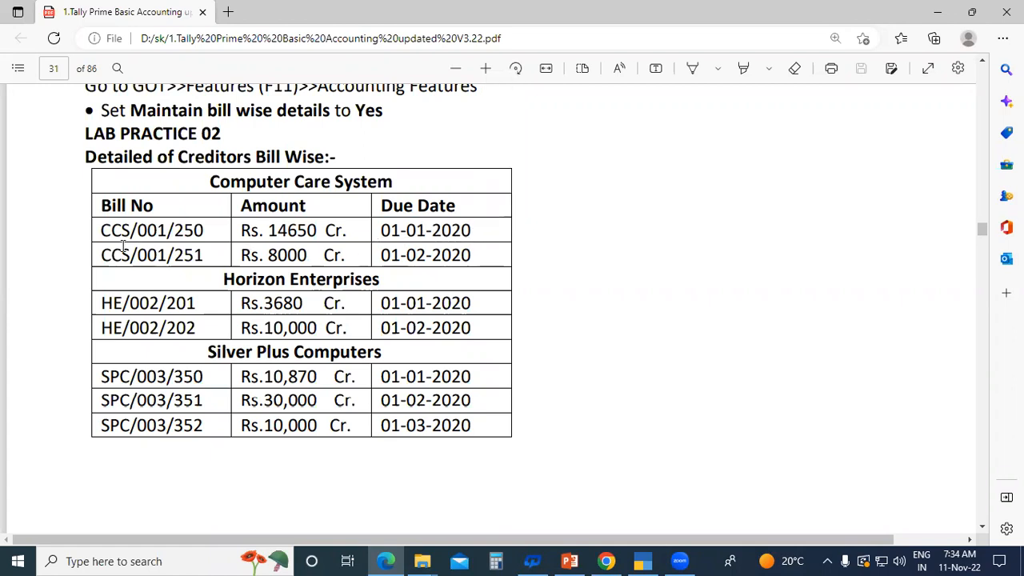
{"action": "left_click_drag", "start_coordinate": [99, 255], "coordinate": [204, 255]}
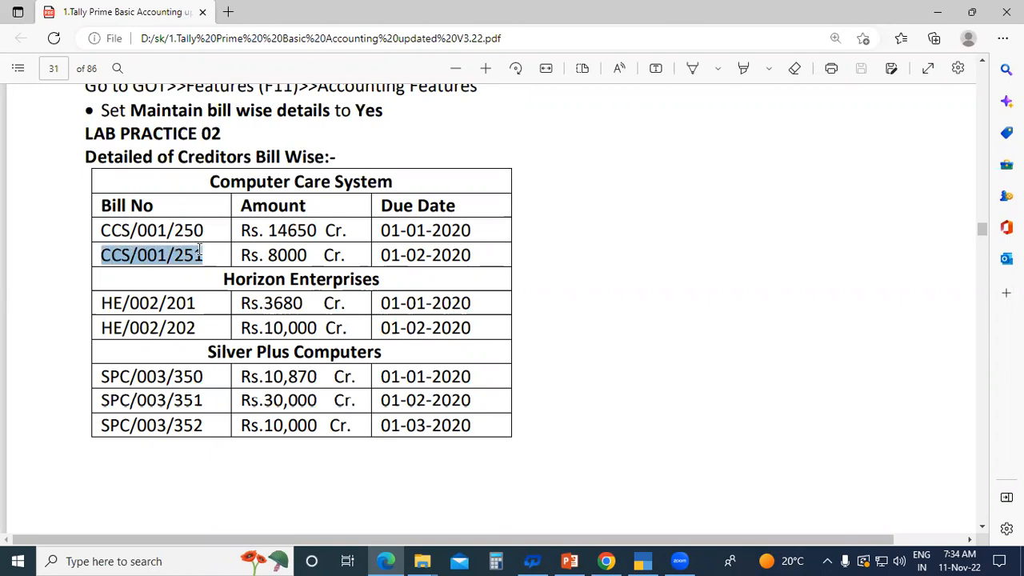
{"action": "left_click", "coordinate": [200, 249]}
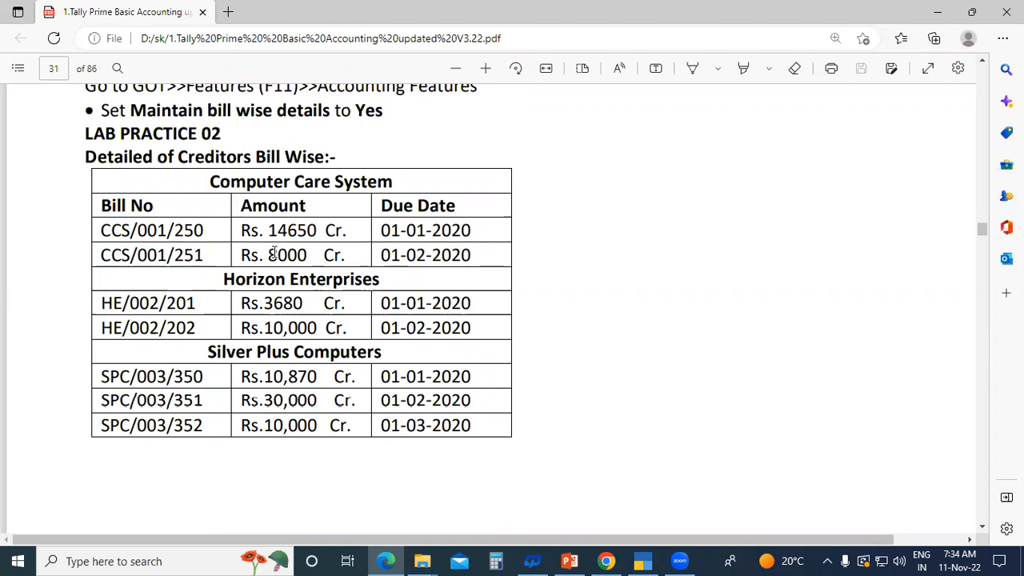
{"action": "double_click", "coordinate": [298, 253]}
{"action": "left_click", "coordinate": [312, 250]}
{"action": "left_click_drag", "start_coordinate": [383, 254], "coordinate": [471, 257]}
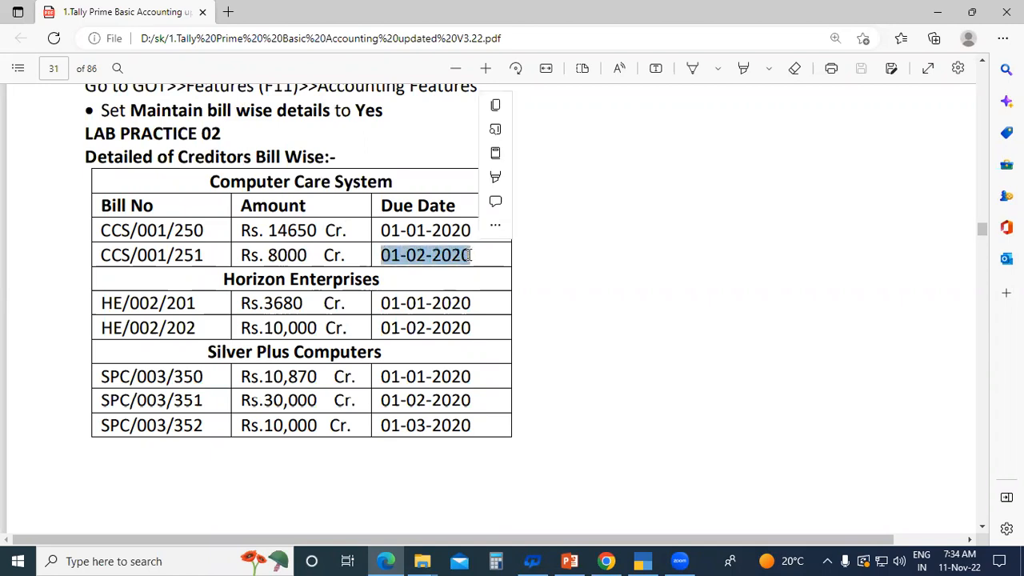
{"action": "left_click", "coordinate": [470, 256]}
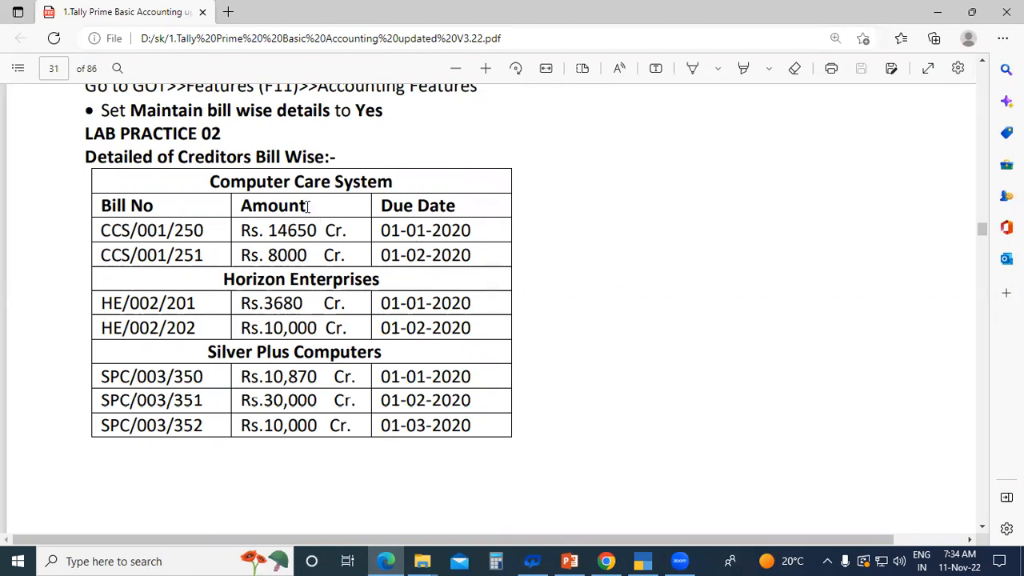
{"action": "left_click_drag", "start_coordinate": [267, 255], "coordinate": [317, 231]}
{"action": "left_click", "coordinate": [302, 264]}
{"action": "left_click", "coordinate": [312, 264]}
{"action": "left_click_drag", "start_coordinate": [204, 179], "coordinate": [394, 182]}
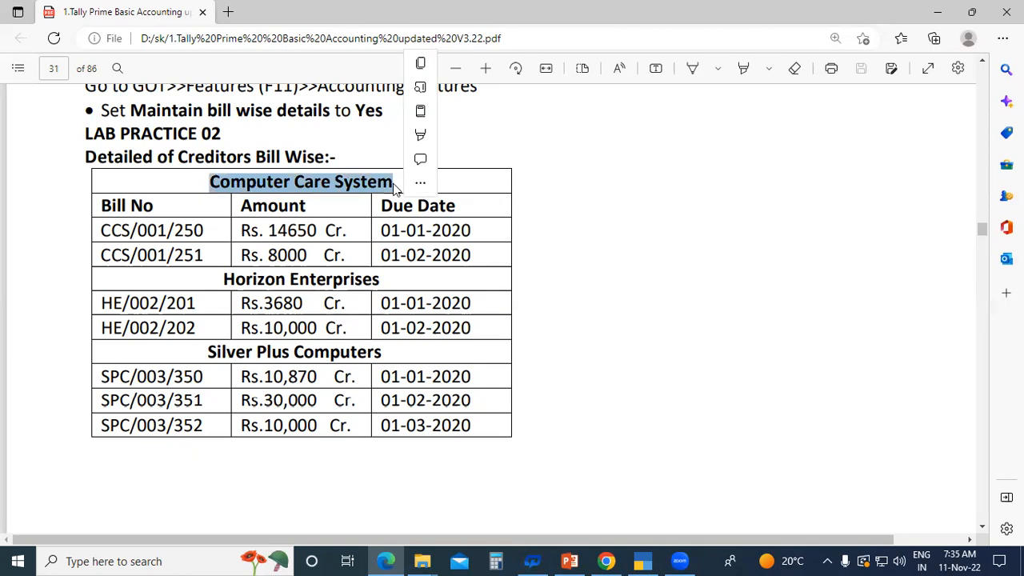
{"action": "left_click", "coordinate": [405, 190]}
Step: Switch to TallyPrime and leave the Sundry Creditors group summary to return to the Gateway of Tally
{"action": "left_click", "coordinate": [678, 560]}
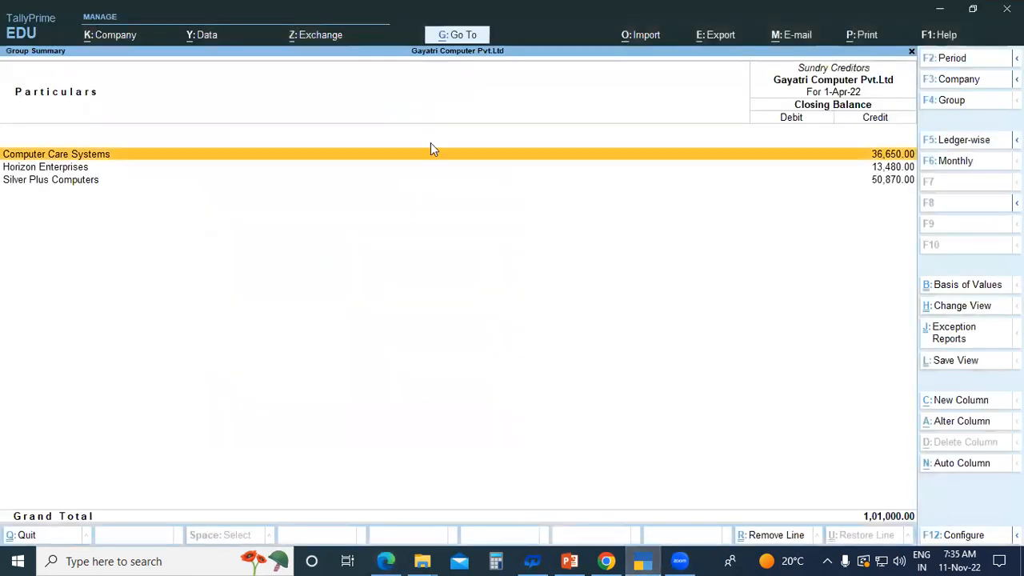
{"action": "key", "text": "Escape"}
{"action": "key", "text": "Escape"}
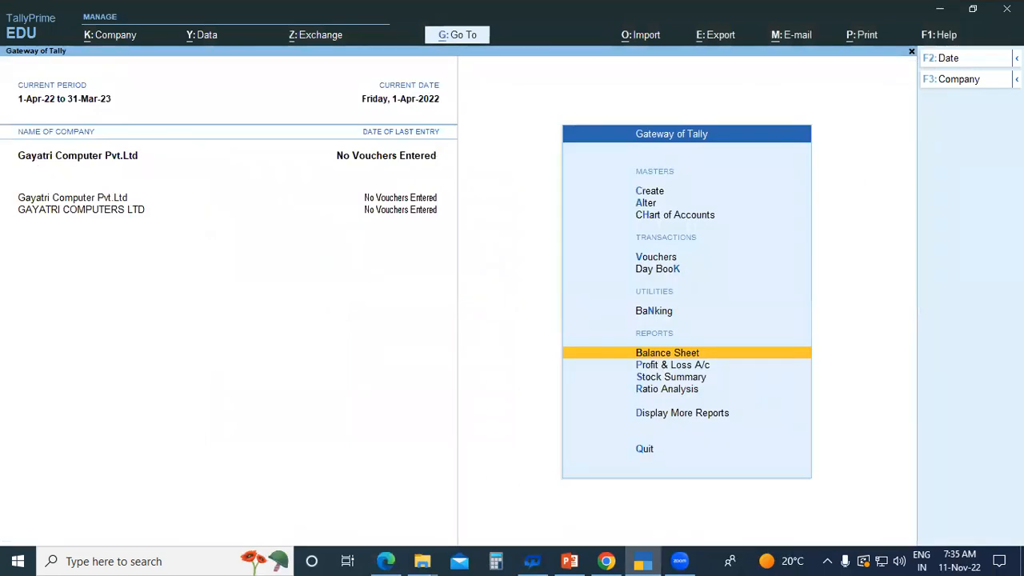
Step: Open the Computer Care Systems ledger for alteration
{"action": "key", "text": "Up"}
{"action": "key", "text": "Up"}
{"action": "key", "text": "Up"}
{"action": "key", "text": "Up"}
{"action": "key", "text": "Up"}
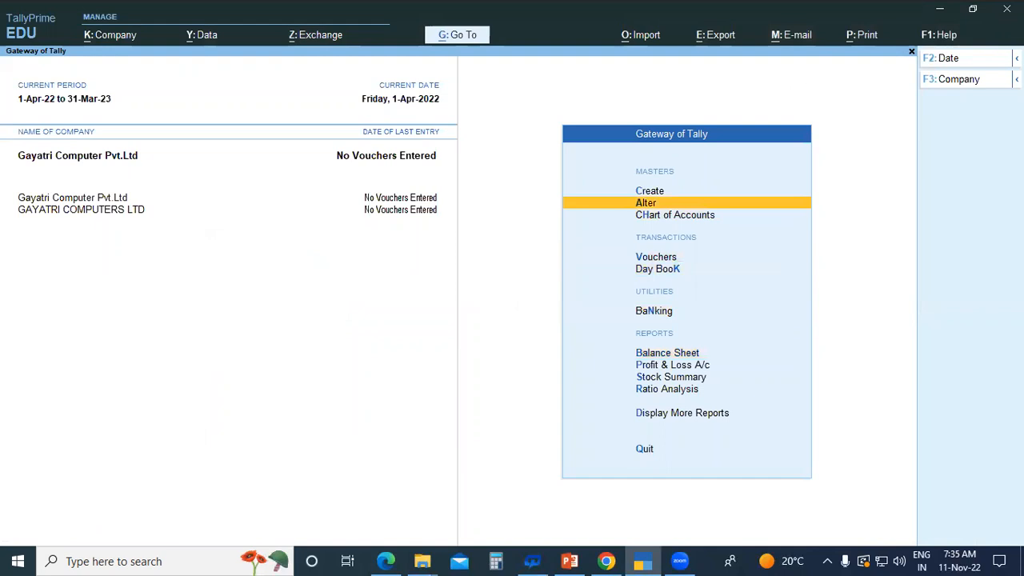
{"action": "key", "text": "Return"}
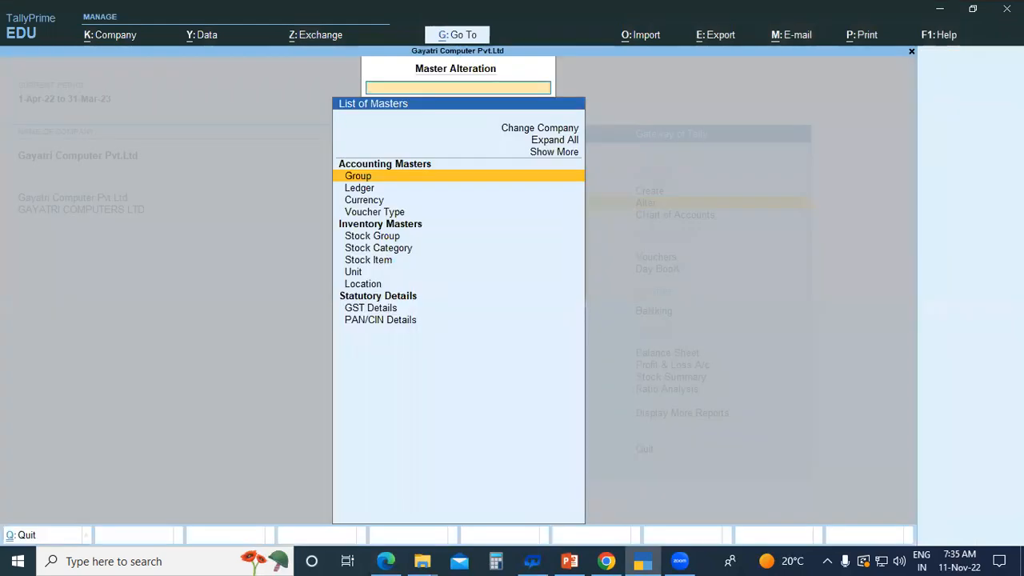
{"action": "key", "text": "Down"}
{"action": "key", "text": "Return"}
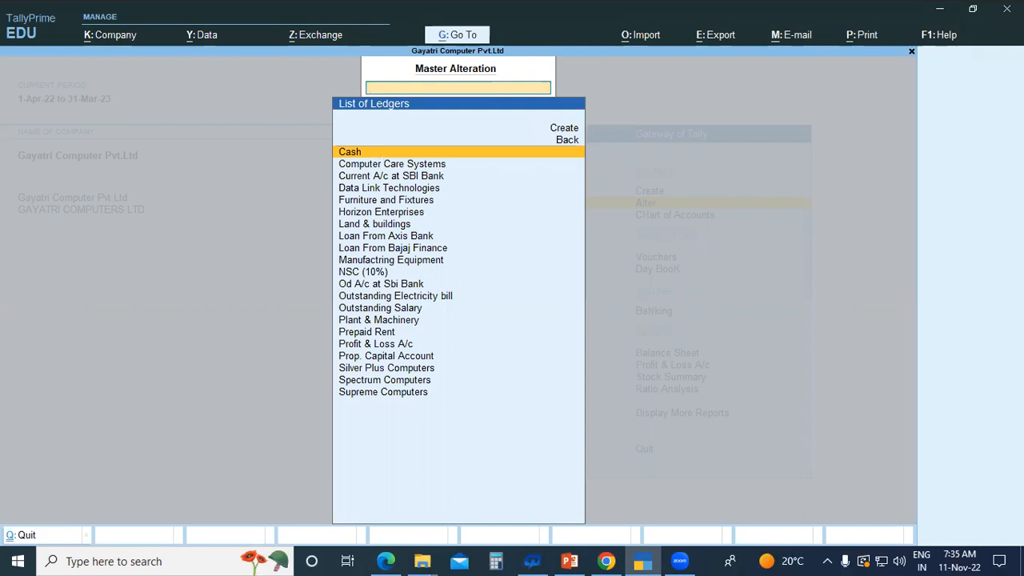
{"action": "key", "text": "Down"}
{"action": "key", "text": "Return"}
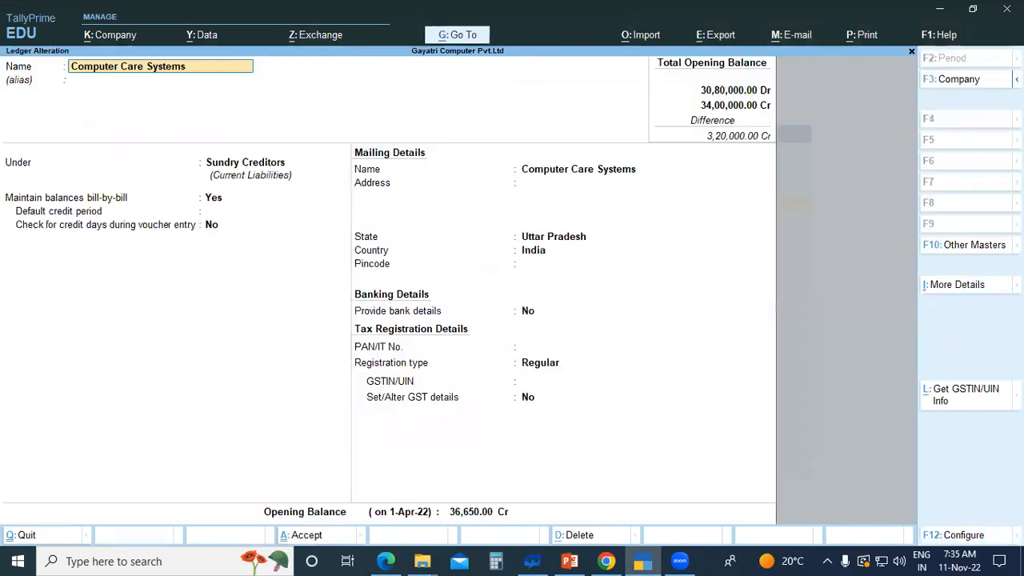
Step: Accept the ledger's existing details, including bill-by-bill balances and the credit opening balance, to reach its Bill-wise Breakup
{"action": "key", "text": "Return"}
{"action": "key", "text": "Return"}
{"action": "key", "text": "Return"}
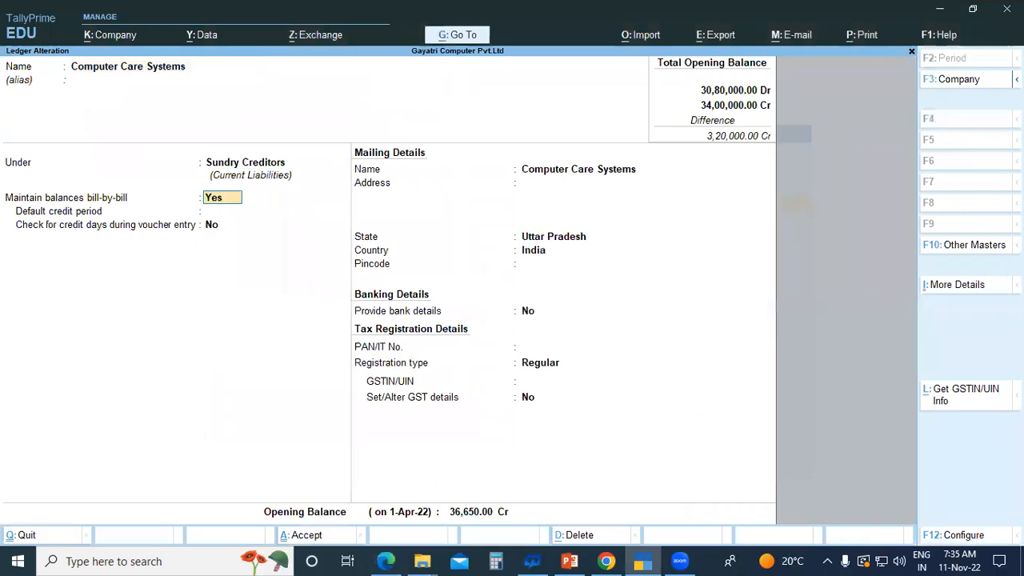
{"action": "key", "text": "Return"}
{"action": "key", "text": "Return"}
{"action": "key", "text": "Return"}
{"action": "key", "text": "Return"}
{"action": "key", "text": "Return"}
{"action": "key", "text": "Return"}
{"action": "key", "text": "Return"}
{"action": "key", "text": "Return"}
{"action": "key", "text": "Return"}
{"action": "key", "text": "Return"}
{"action": "key", "text": "Return"}
{"action": "key", "text": "Return"}
{"action": "key", "text": "Return"}
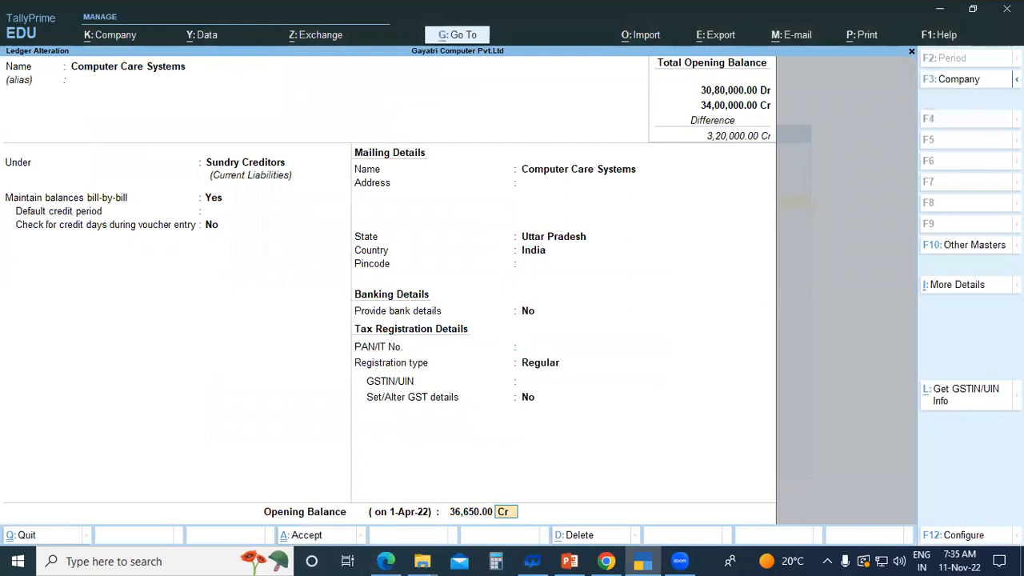
{"action": "key", "text": "Return"}
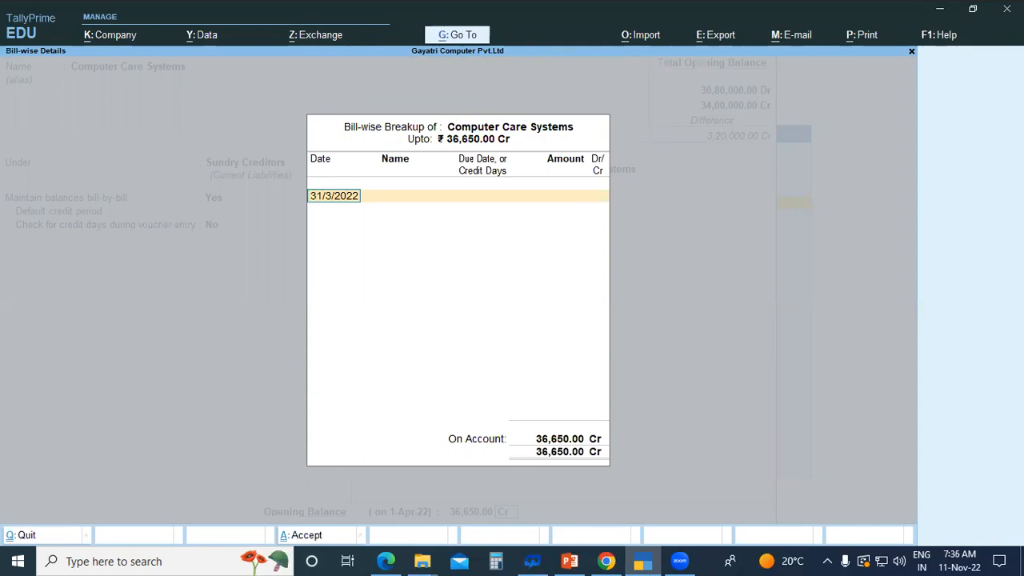
Step: Check the bill list in the PDF, then enter the first bill dated 1/1/2022 as CCS/001/250 with due date 1-Jan-22
{"action": "key", "text": "alt+Tab"}
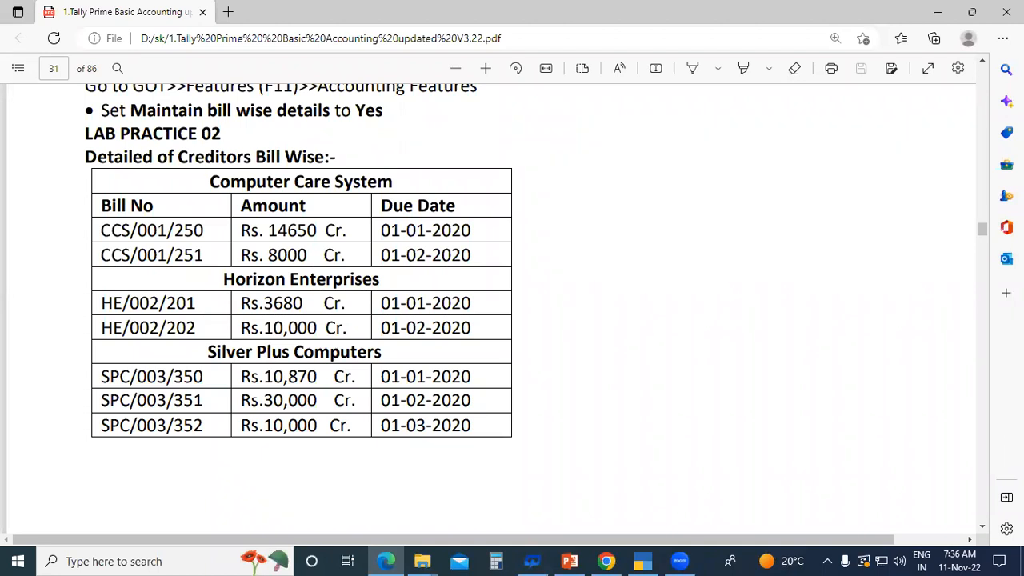
{"action": "key", "text": "alt+Tab"}
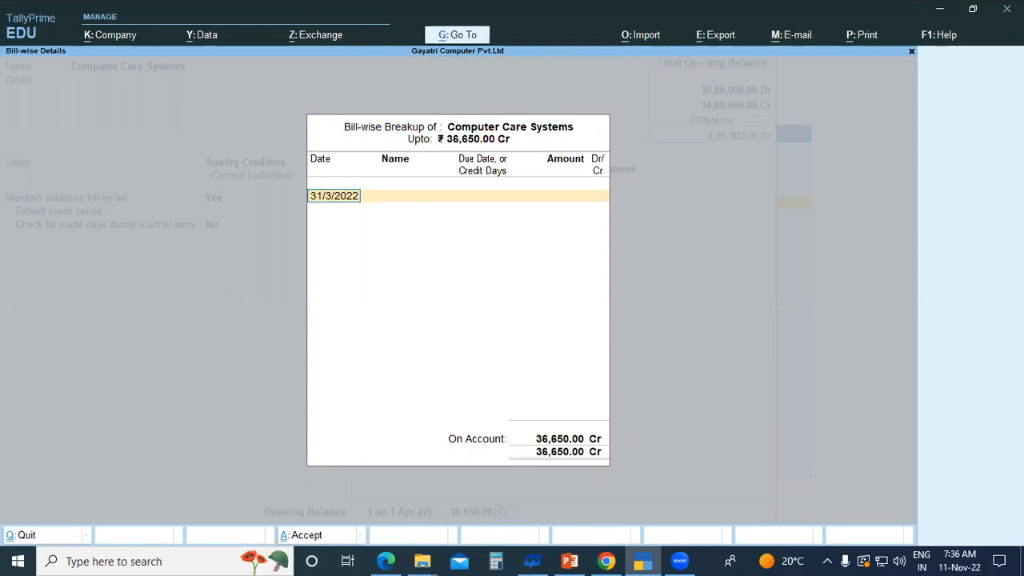
{"action": "type", "text": "01/1"}
{"action": "key", "text": "Return"}
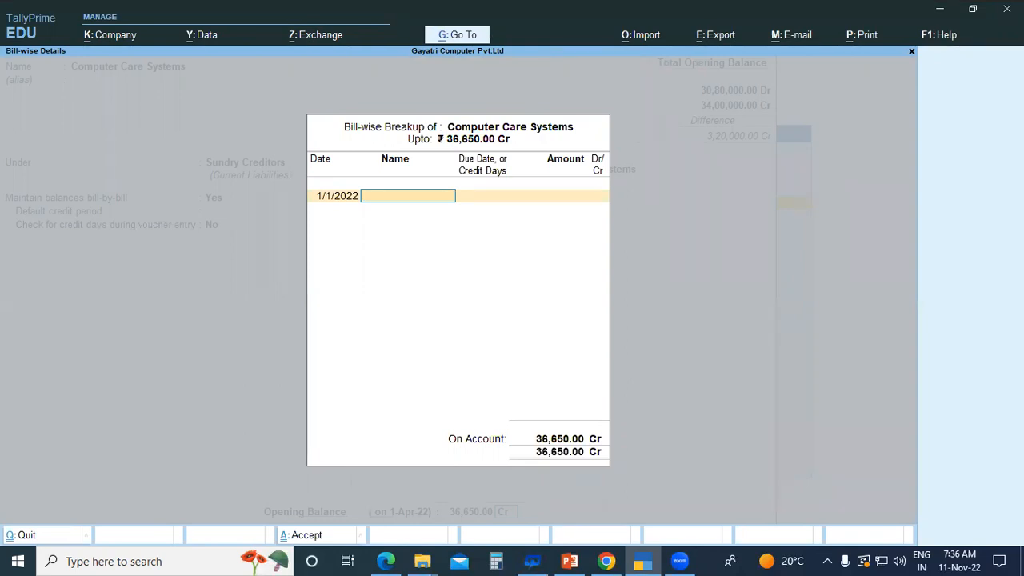
{"action": "type", "text": "CS/001/250"}
{"action": "key", "text": "Return"}
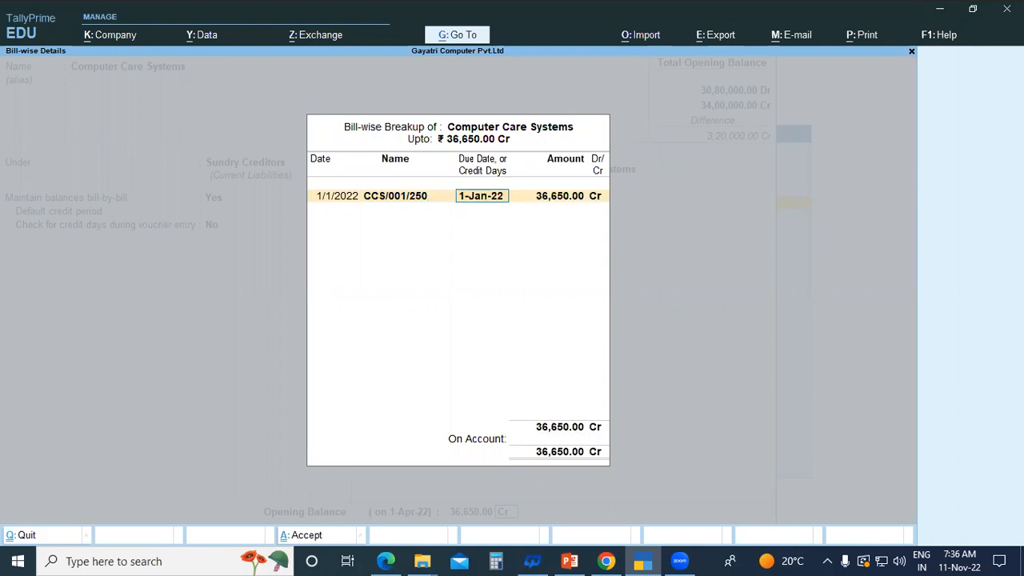
{"action": "key", "text": "Return"}
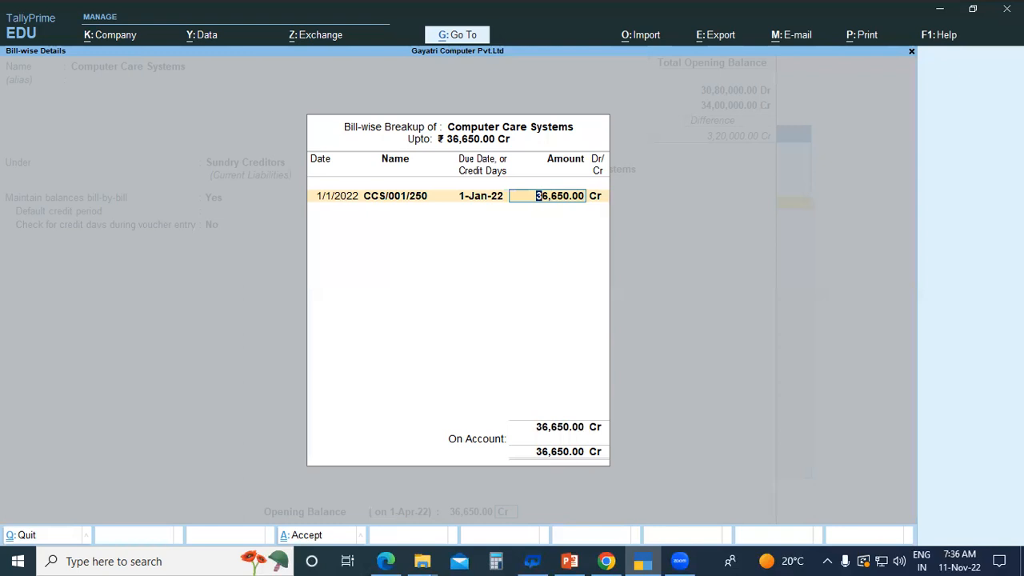
Step: Look up the amount of bill CCS/001/250 in the PDF and enter it in the breakup as 14,650 Cr
{"action": "key", "text": "alt+Tab"}
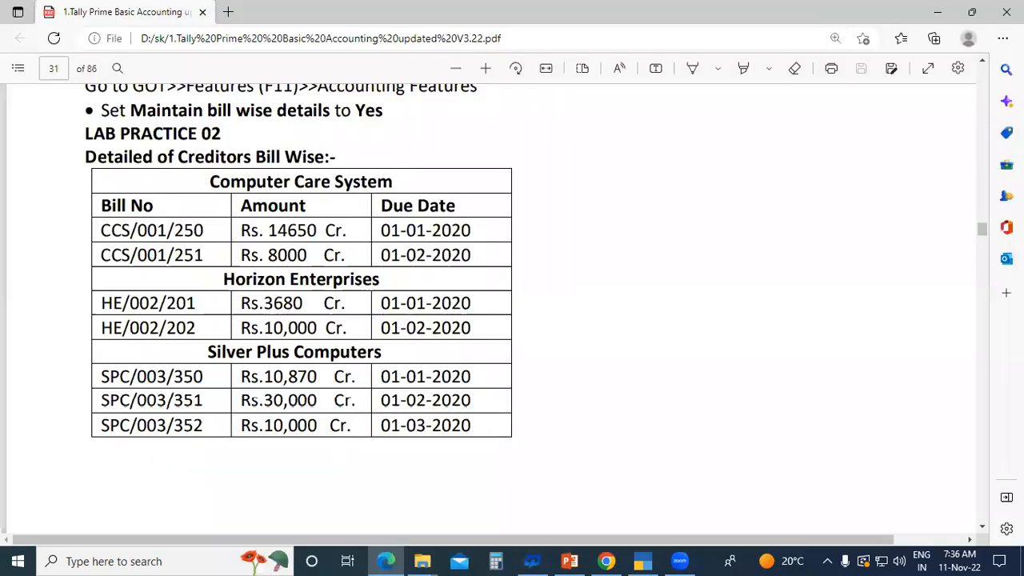
{"action": "left_click_drag", "start_coordinate": [272, 232], "coordinate": [308, 234]}
{"action": "key", "text": "ctrl+c"}
{"action": "key", "text": "alt+Tab"}
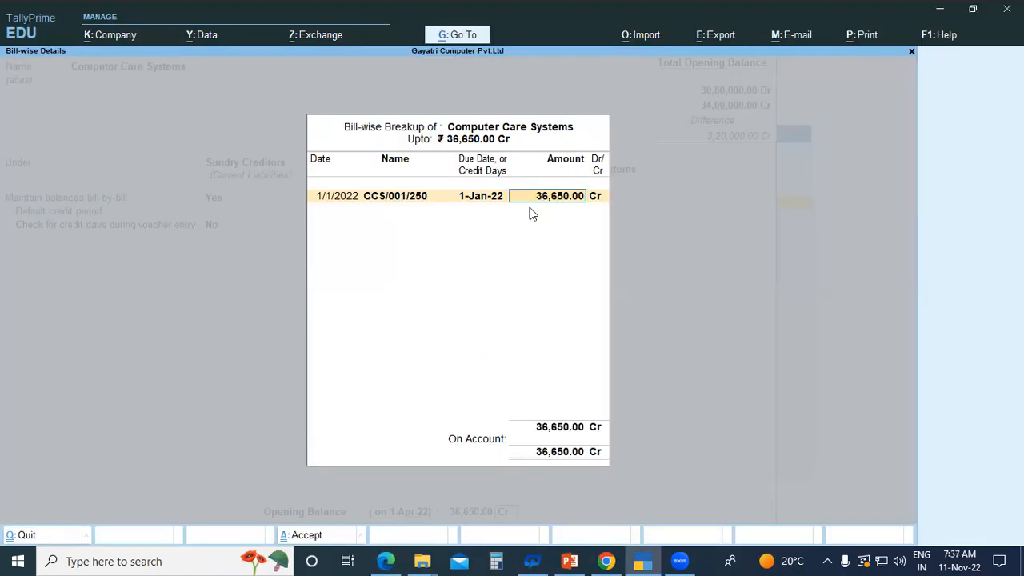
{"action": "type", "text": "14650"}
{"action": "key", "text": "Return"}
{"action": "key", "text": "Return"}
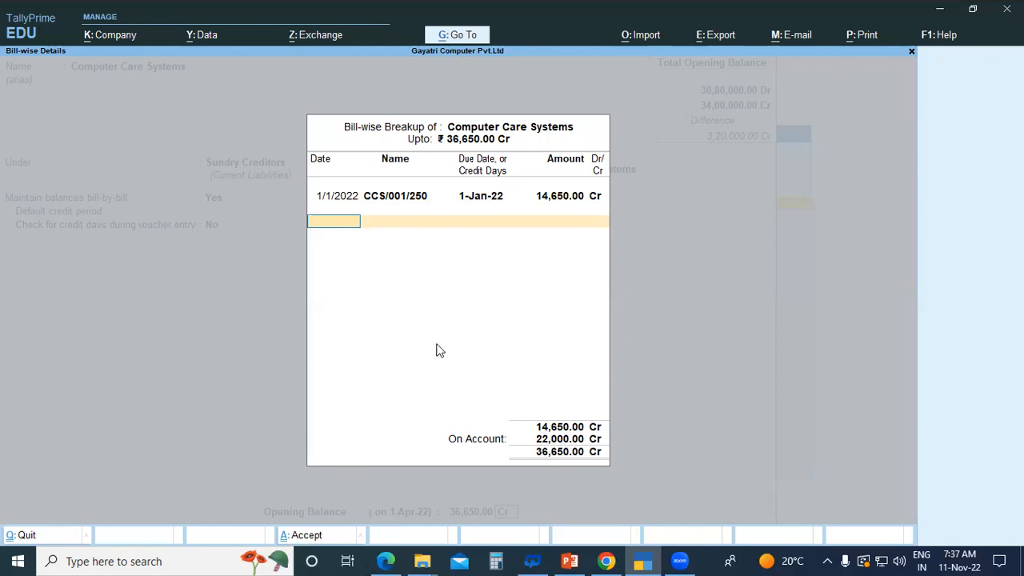
Step: Check the second Computer Care Systems bill in the PDF, then enter bill CCS/001/251 dated 1/2/2022 with due date 1-Feb-22
{"action": "key", "text": "alt+Tab"}
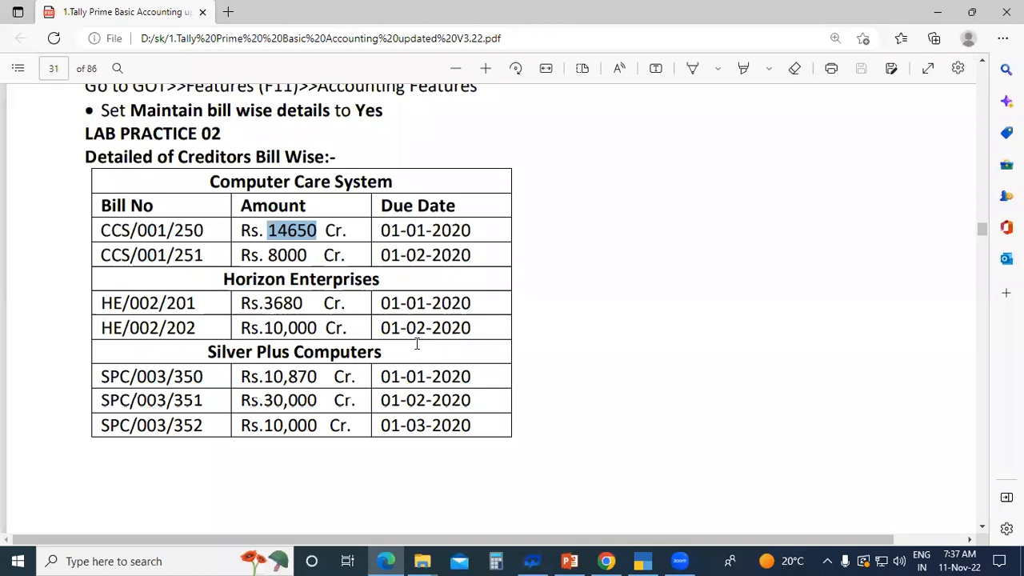
{"action": "left_click", "coordinate": [379, 253]}
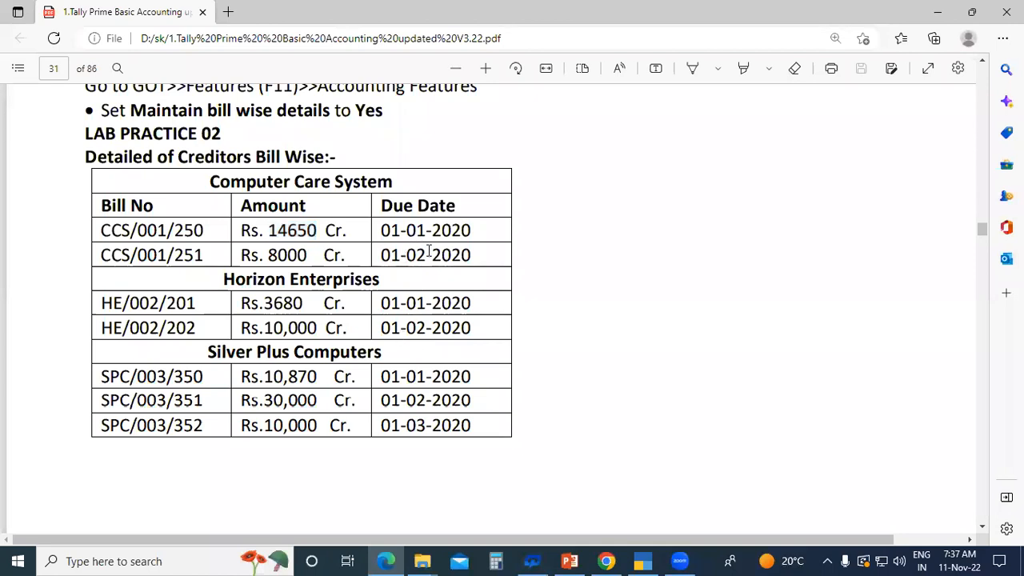
{"action": "key", "text": "alt+Tab"}
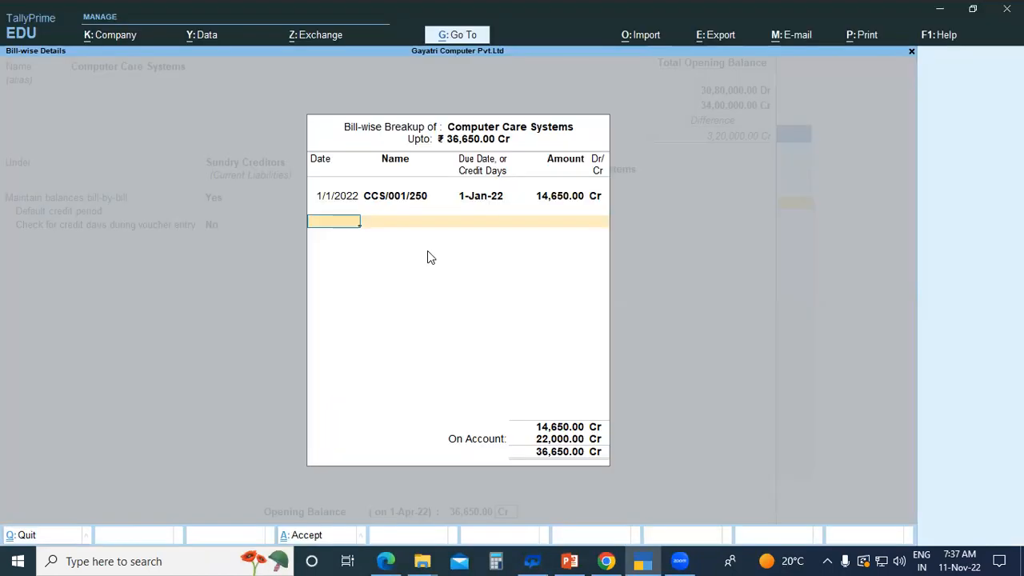
{"action": "type", "text": "1"}
{"action": "type", "text": "-2"}
{"action": "key", "text": "Return"}
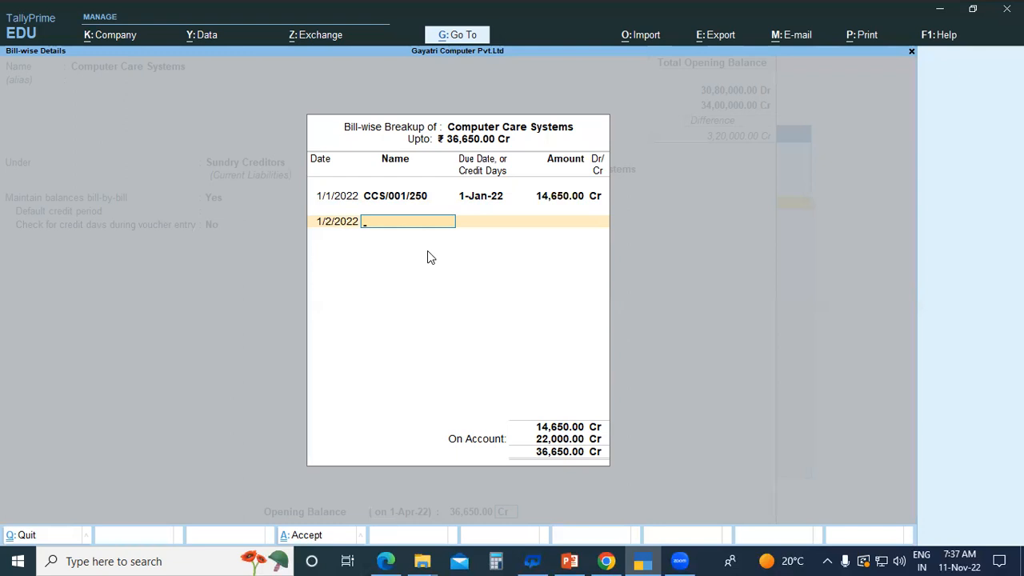
{"action": "type", "text": "CCS/0"}
{"action": "type", "text": "01/251"}
{"action": "key", "text": "Return"}
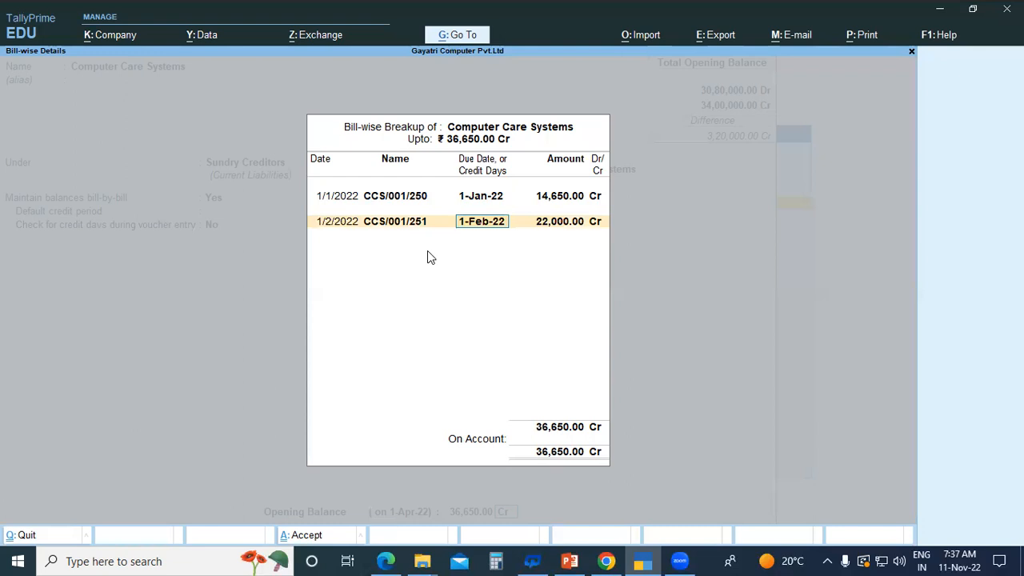
{"action": "key", "text": "Return"}
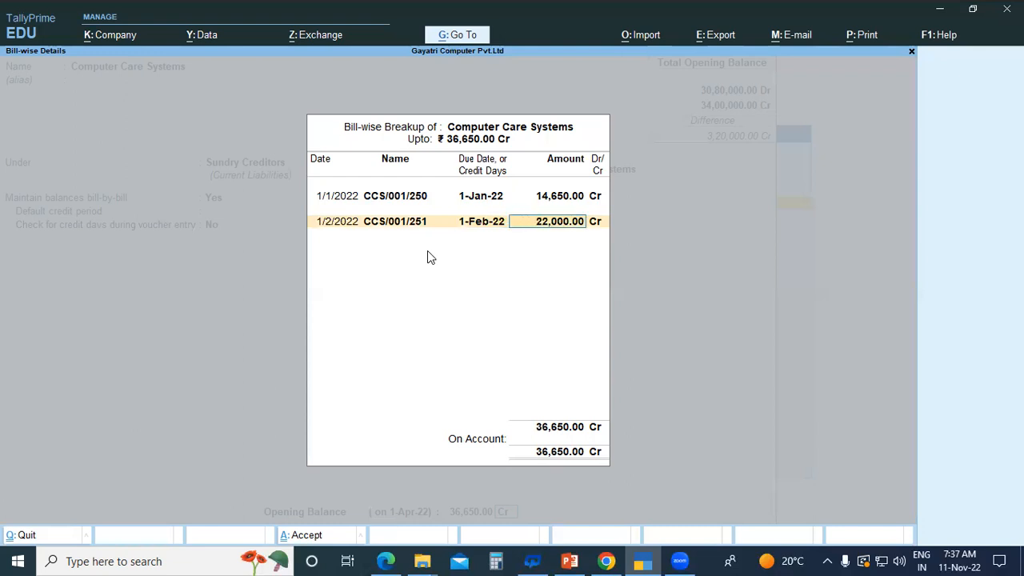
Step: Look up the amount of bill CCS/001/251 in the PDF and enter it in the breakup as 8,000 Cr
{"action": "key", "text": "alt+Tab"}
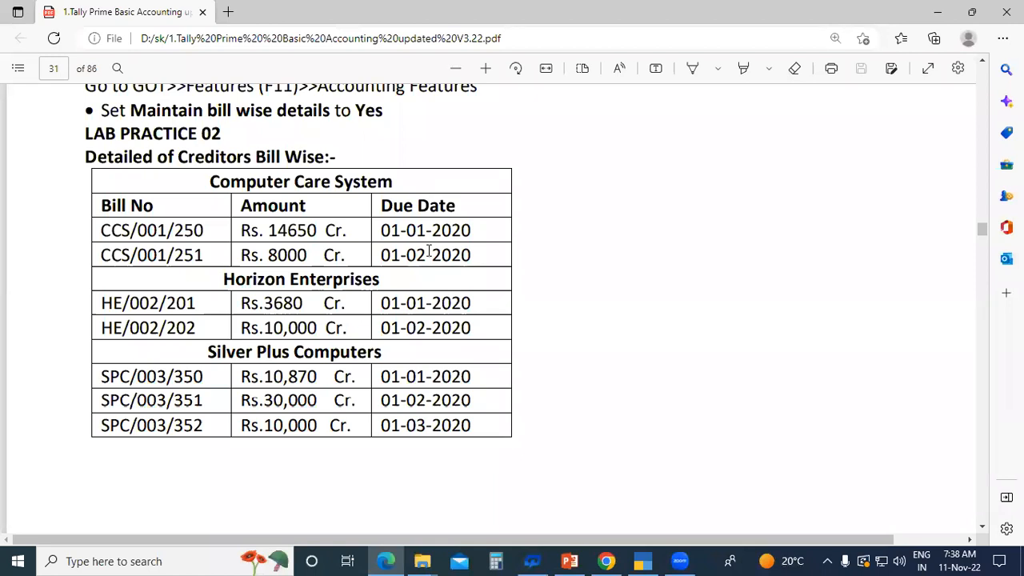
{"action": "key", "text": "alt+Tab"}
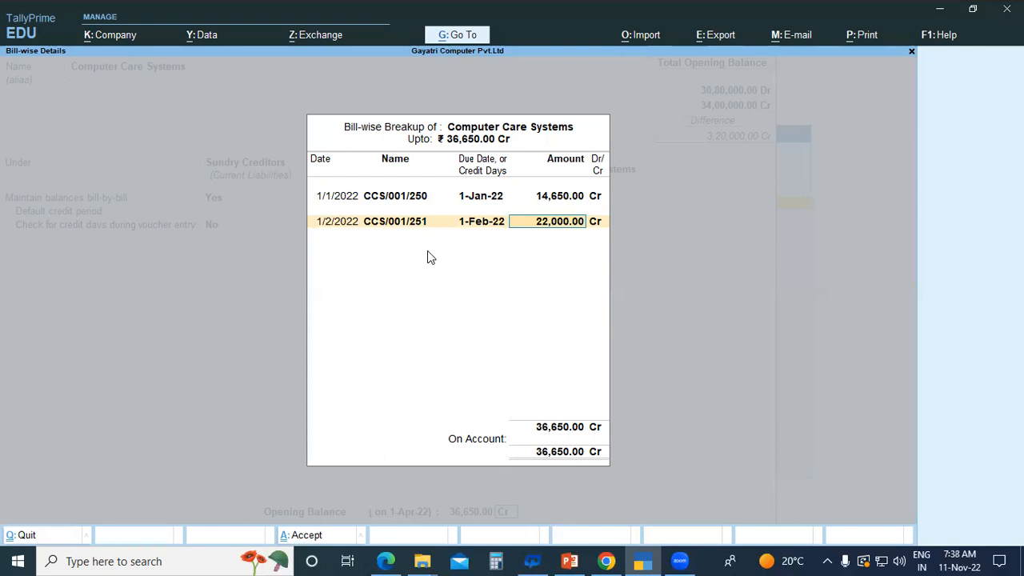
{"action": "type", "text": "8000"}
{"action": "key", "text": "Return"}
{"action": "key", "text": "Return"}
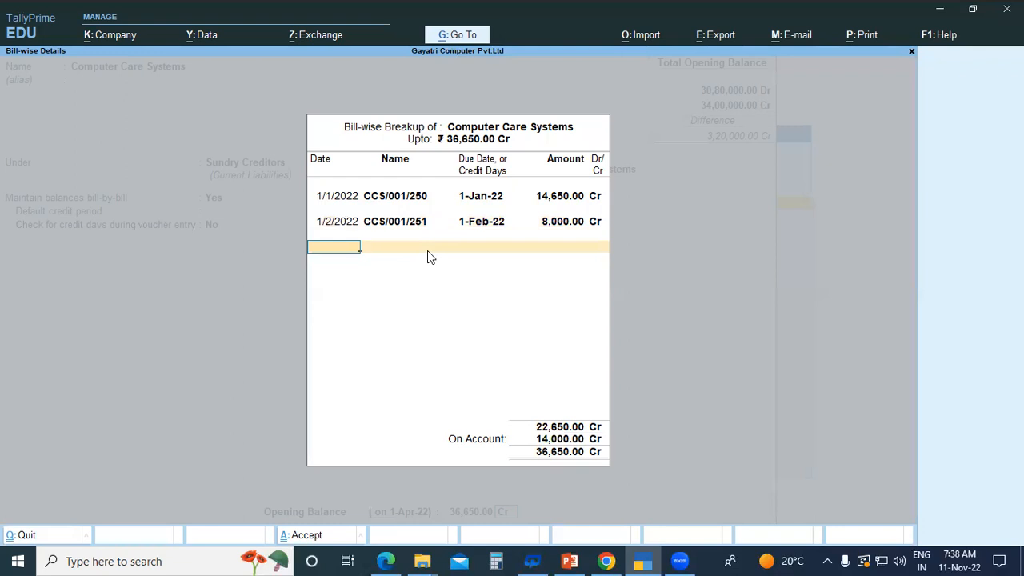
Step: Add a third bill to the Computer Care Systems breakup, dated 1/3/2022 and named CCS/001/252
{"action": "type", "text": "01/3"}
{"action": "key", "text": "Return"}
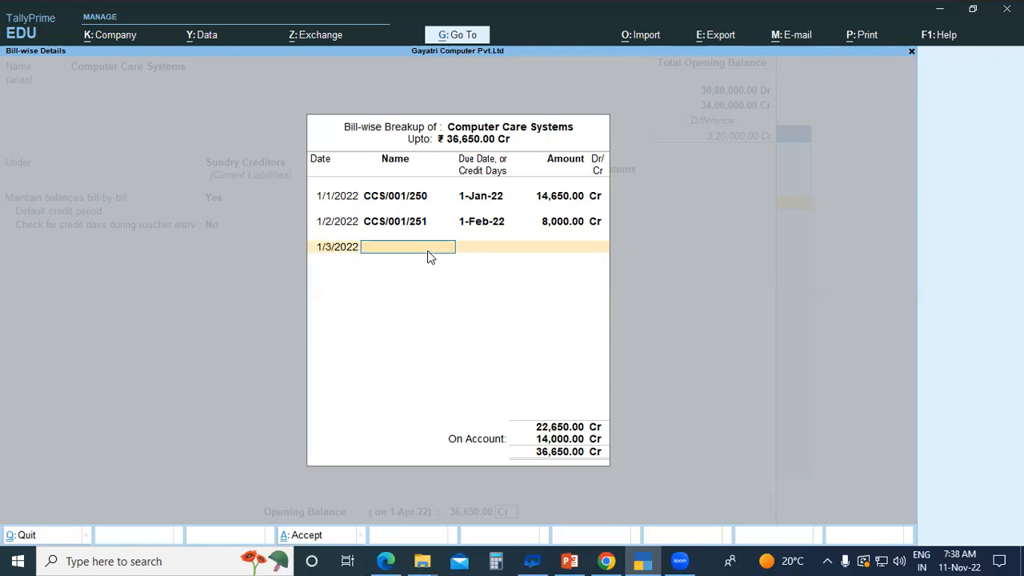
{"action": "type", "text": "C"}
{"action": "key", "text": "BackSpace"}
{"action": "left_click", "coordinate": [387, 228]}
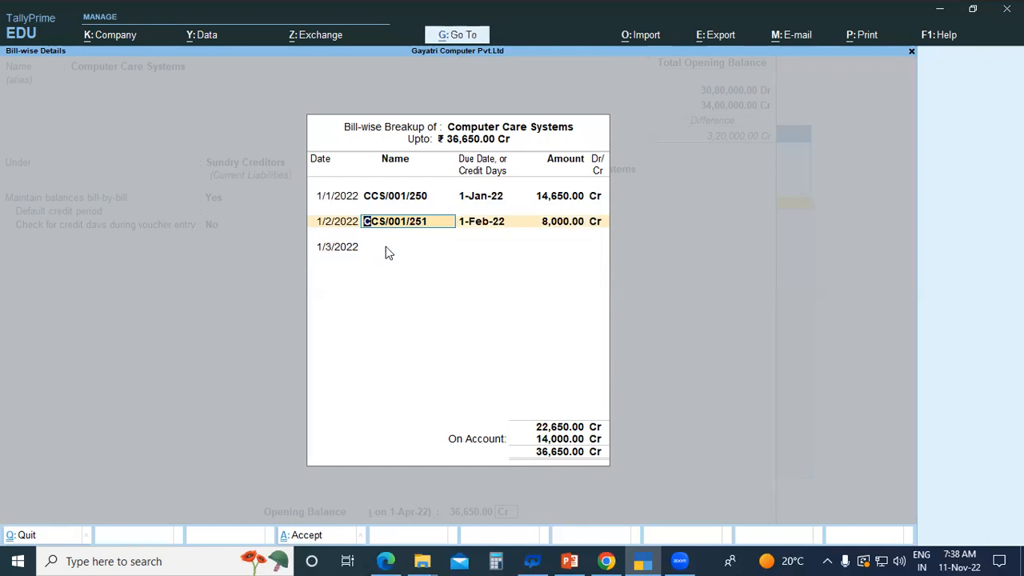
{"action": "left_click", "coordinate": [387, 252]}
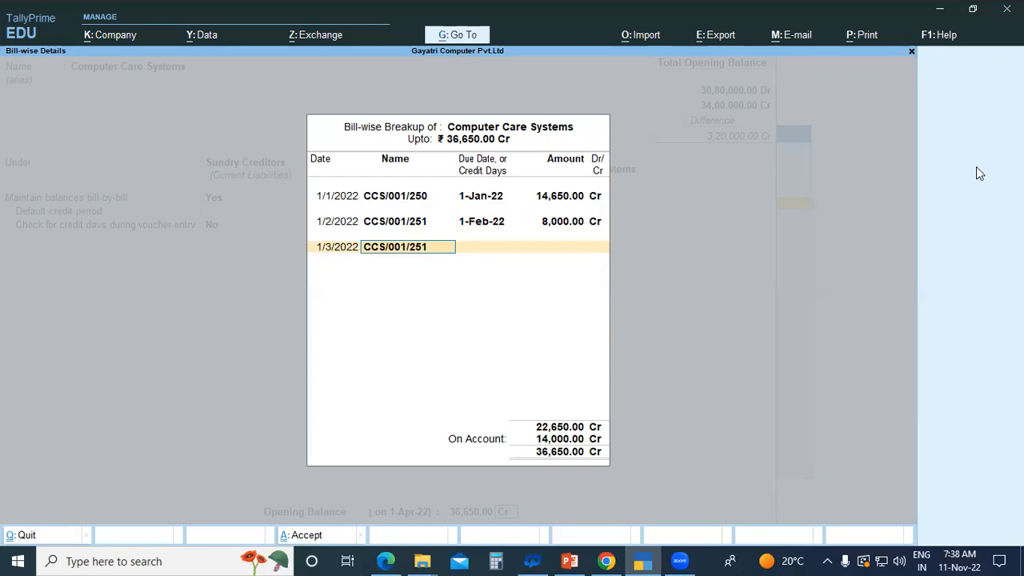
{"action": "type", "text": "CCS/001/251"}
{"action": "key", "text": "BackSpace"}
{"action": "type", "text": "2"}
{"action": "key", "text": "Return"}
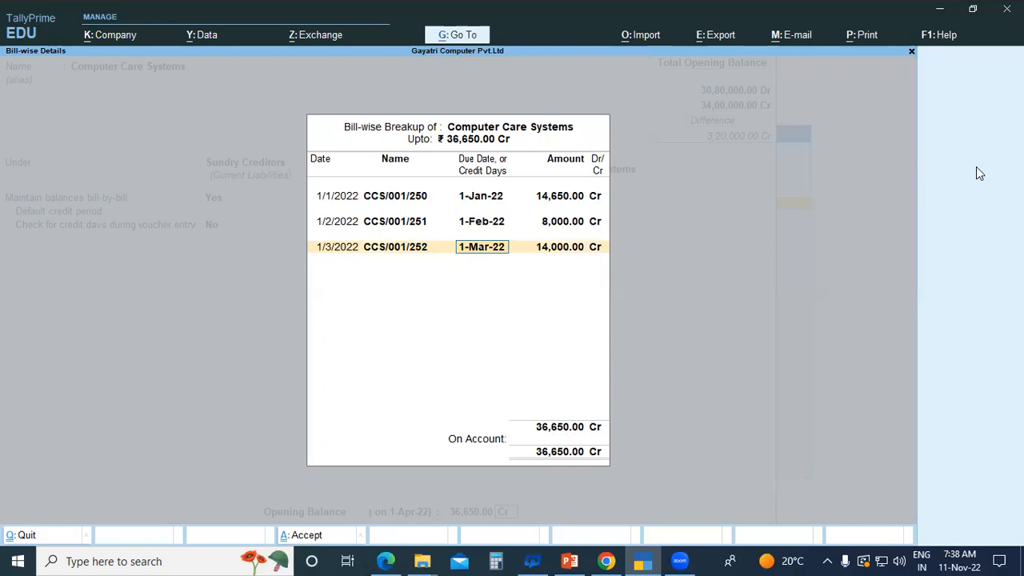
Step: Accept due date 1-Mar-22 and amount 14,000 Cr for bill CCS/001/252, and save the Computer Care Systems ledger
{"action": "key", "text": "Return"}
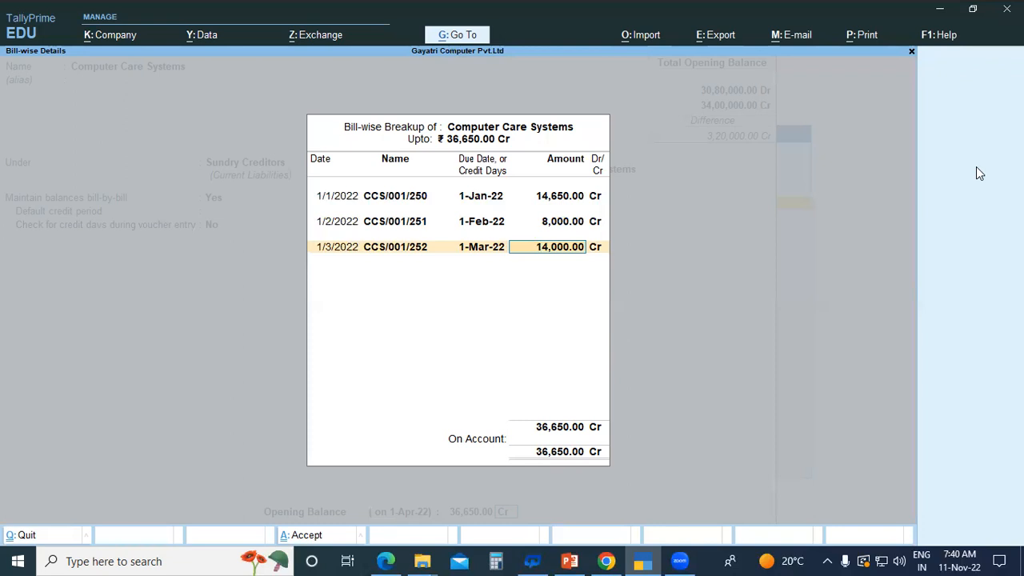
{"action": "key", "text": "Return"}
{"action": "key", "text": "Return"}
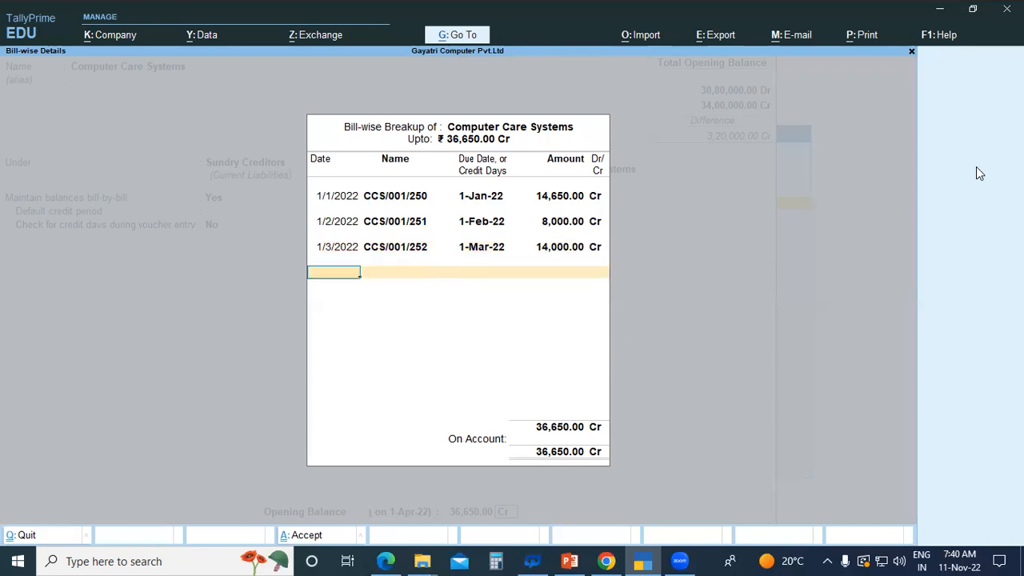
{"action": "key", "text": "Return"}
{"action": "key", "text": "Return"}
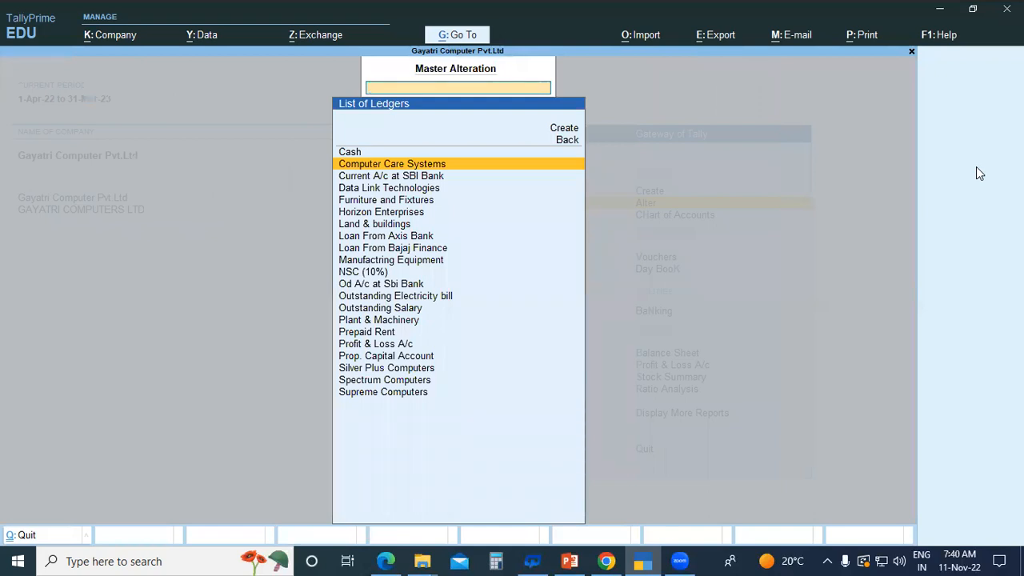
Step: Switch to the PDF and copy the first Horizon Enterprises bill number, HE/002/201
{"action": "key", "text": "alt+Tab"}
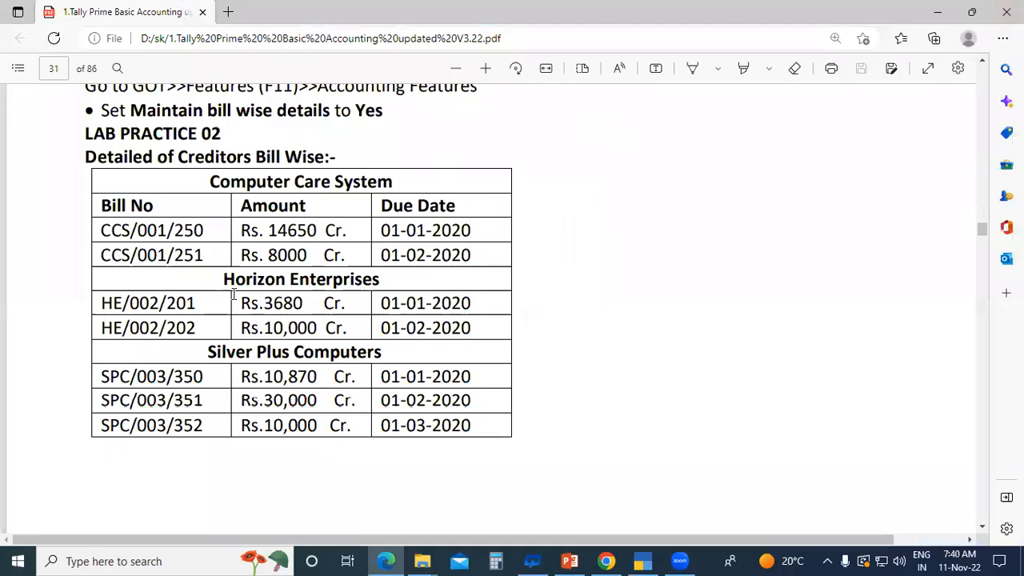
{"action": "left_click_drag", "start_coordinate": [223, 278], "coordinate": [379, 280]}
{"action": "left_click", "coordinate": [377, 281]}
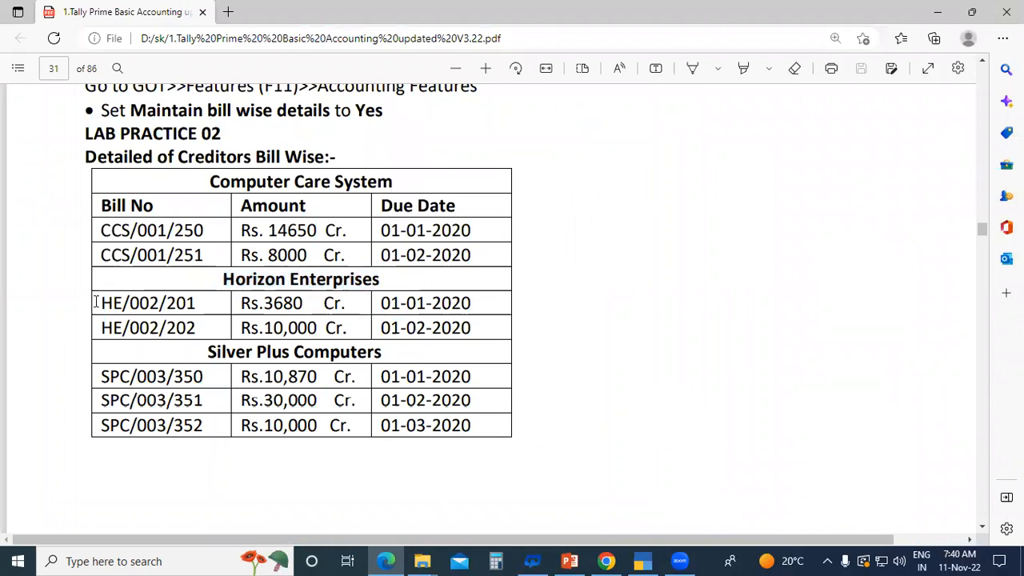
{"action": "left_click_drag", "start_coordinate": [96, 302], "coordinate": [204, 302]}
{"action": "key", "text": "ctrl+c"}
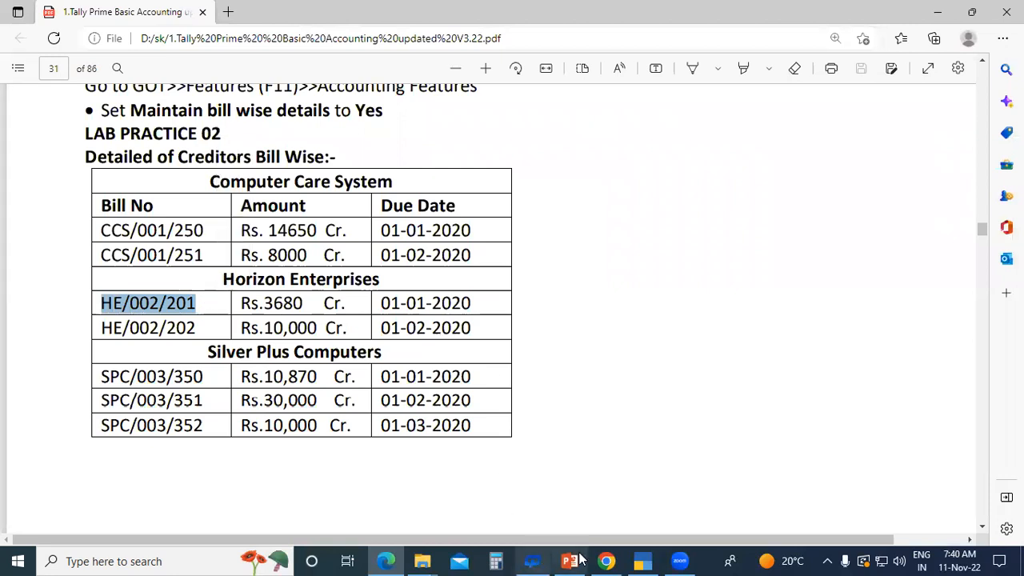
Step: Switch back to TallyPrime and open the Horizon Enterprises ledger for alteration
{"action": "left_click", "coordinate": [637, 560]}
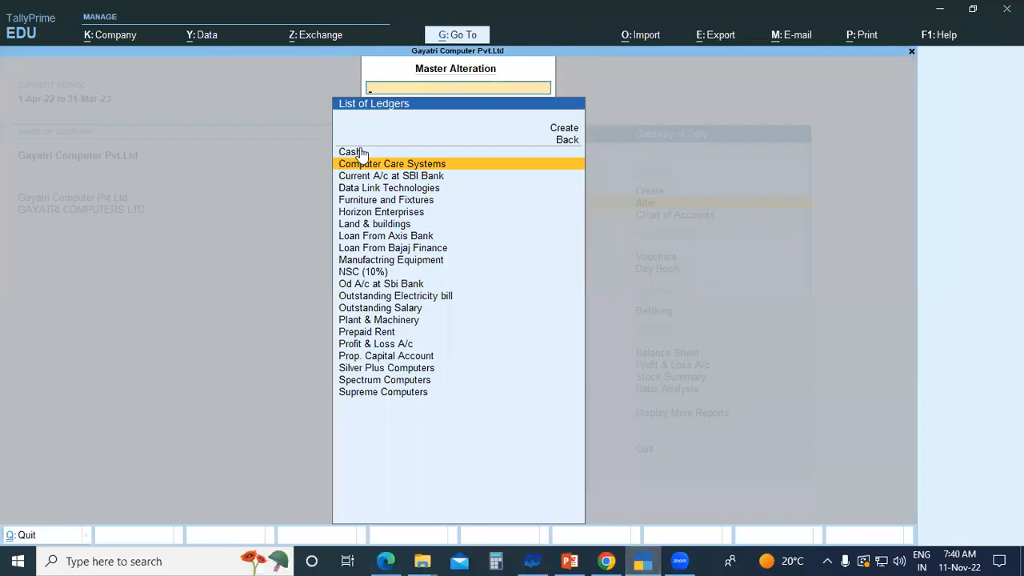
{"action": "type", "text": "hor"}
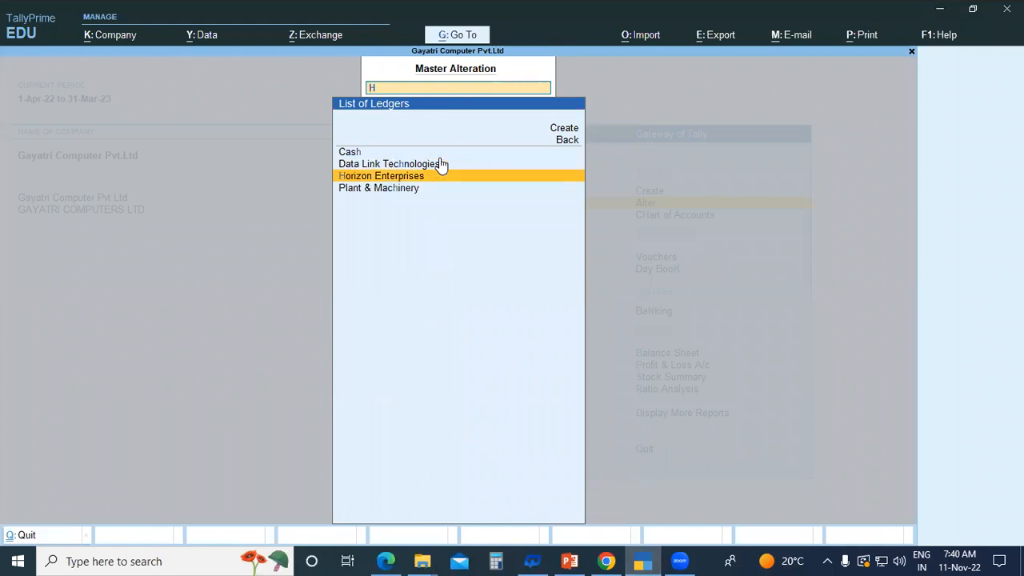
{"action": "key", "text": "Return"}
Step: Accept the existing Horizon Enterprises details, keeping bill-by-bill balances and the credit opening balance, to reach its Bill-wise Breakup
{"action": "key", "text": "Return"}
{"action": "key", "text": "Return"}
{"action": "key", "text": "Return"}
{"action": "key", "text": "Return"}
{"action": "key", "text": "Return"}
{"action": "key", "text": "Return"}
{"action": "key", "text": "Return"}
{"action": "key", "text": "Return"}
{"action": "key", "text": "Return"}
{"action": "key", "text": "Return"}
{"action": "key", "text": "Return"}
{"action": "key", "text": "Return"}
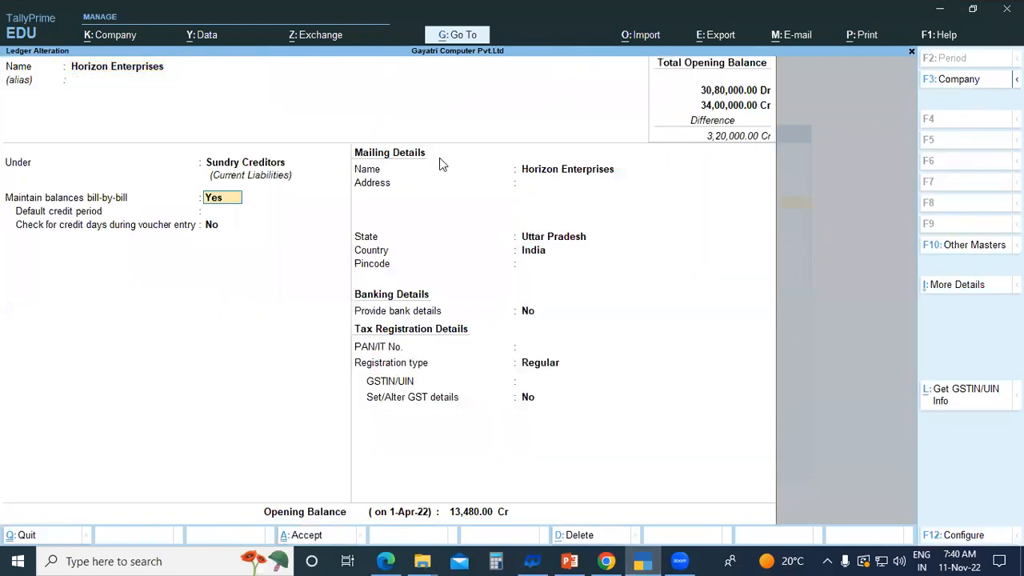
{"action": "key", "text": "Return"}
{"action": "key", "text": "Return"}
{"action": "key", "text": "Return"}
{"action": "key", "text": "Return"}
{"action": "key", "text": "Return"}
{"action": "key", "text": "Return"}
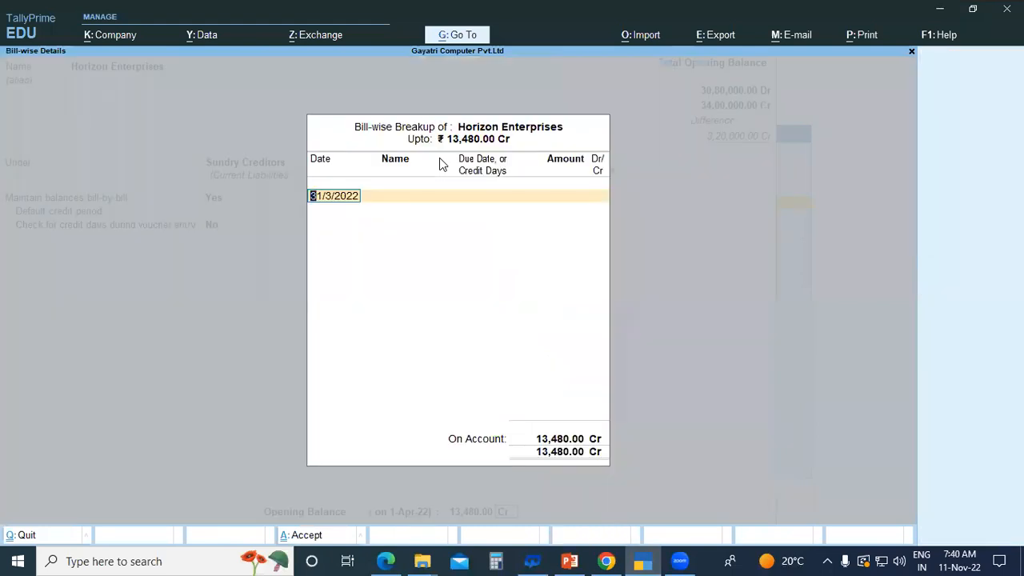
Step: Enter the first Horizon Enterprises bill dated 1/1/2022 with the copied number HE/002/201 and due date 1-Jan-22
{"action": "type", "text": "01/1"}
{"action": "key", "text": "Return"}
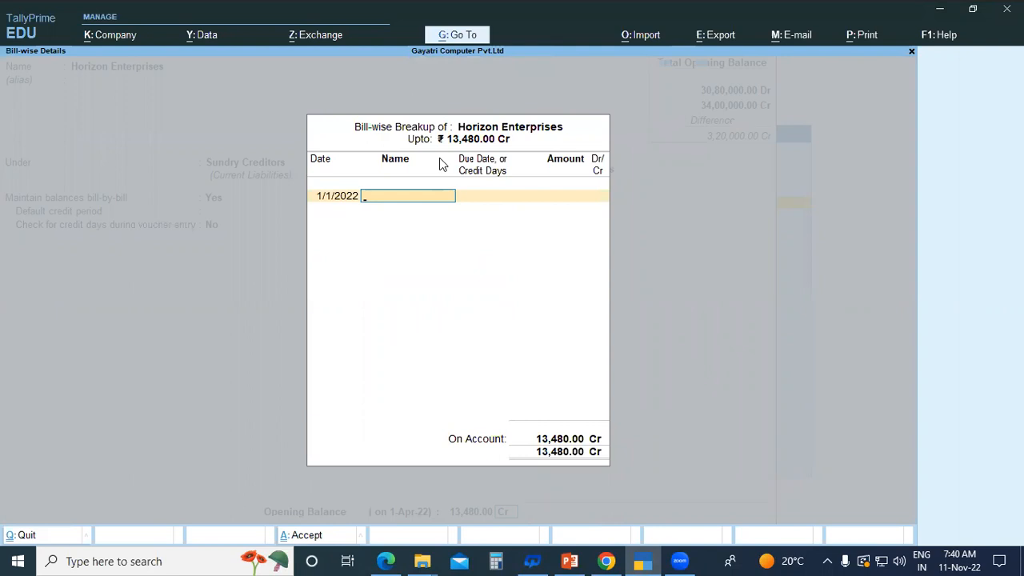
{"action": "key", "text": "ctrl+v"}
{"action": "key", "text": "Return"}
{"action": "key", "text": "Return"}
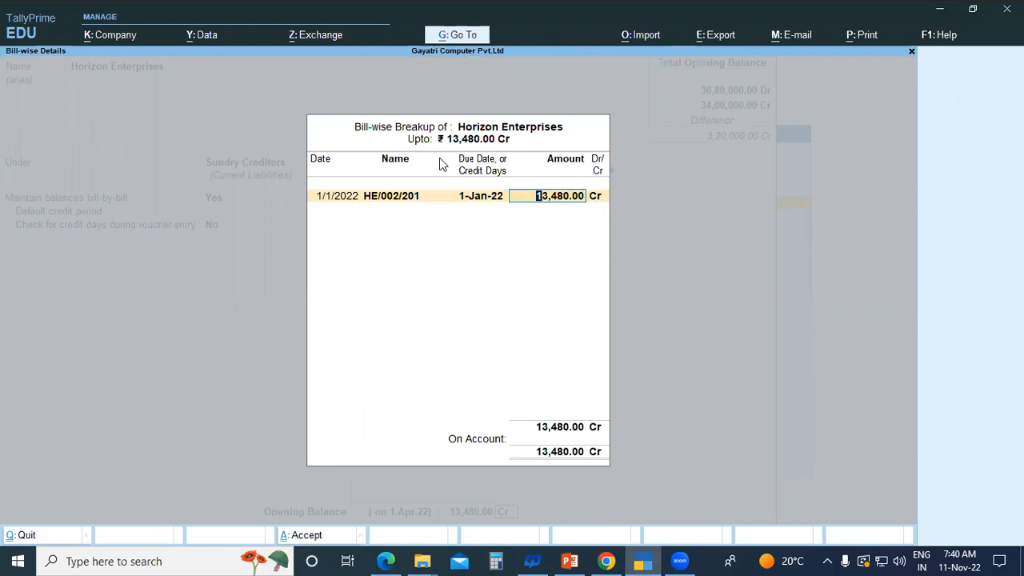
Step: Check the amount of bill HE/002/201 in the PDF and enter 3,480 Cr in the breakup
{"action": "key", "text": "alt+Tab"}
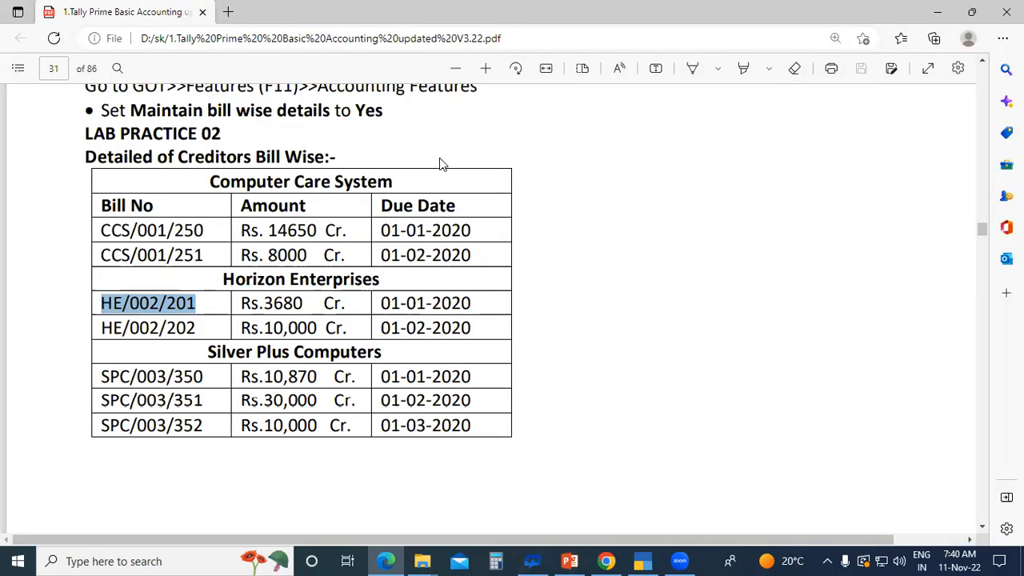
{"action": "key", "text": "alt+Tab"}
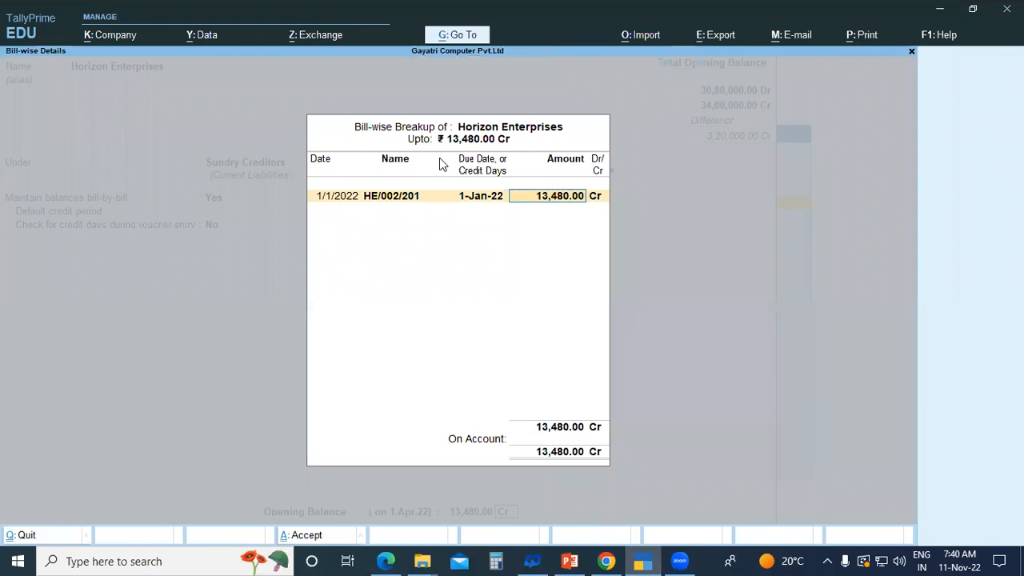
{"action": "type", "text": "3480"}
{"action": "key", "text": "Return"}
{"action": "key", "text": "Return"}
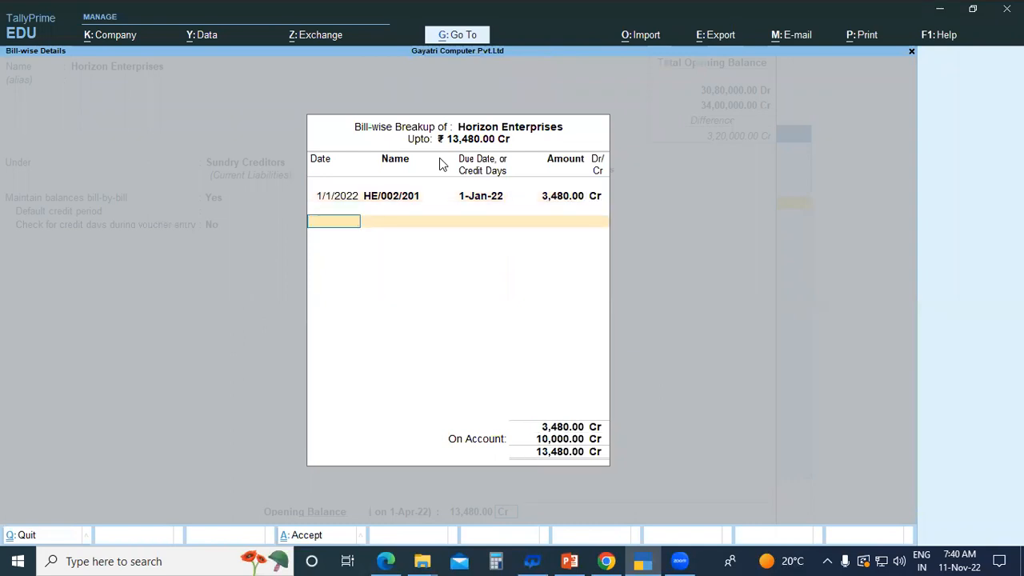
Step: Check the second Horizon Enterprises bill in the PDF, then enter HE/002/202 dated 1/2/2022, due 1-Feb-22, for 10,000
{"action": "key", "text": "alt+Tab"}
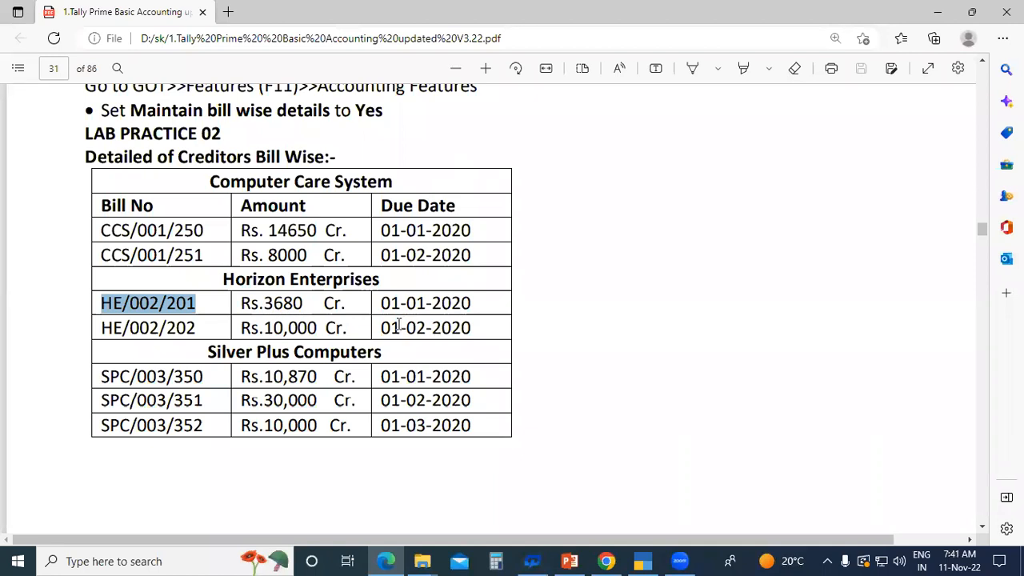
{"action": "key", "text": "alt+Tab"}
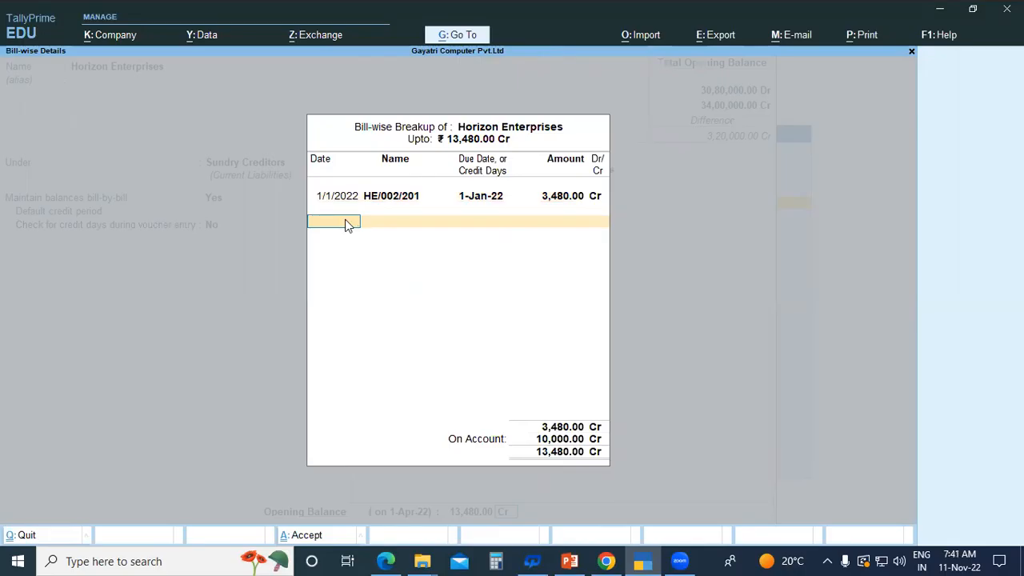
{"action": "type", "text": "1/2"}
{"action": "key", "text": "Return"}
{"action": "key", "text": "ctrl+v"}
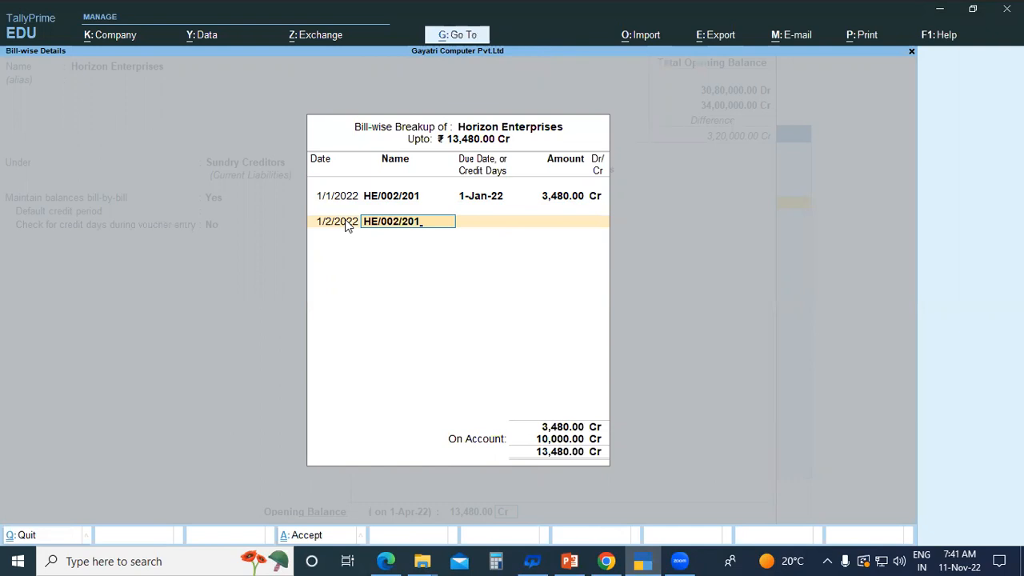
{"action": "type", "text": "2"}
{"action": "key", "text": "Return"}
{"action": "key", "text": "Return"}
{"action": "key", "text": "Return"}
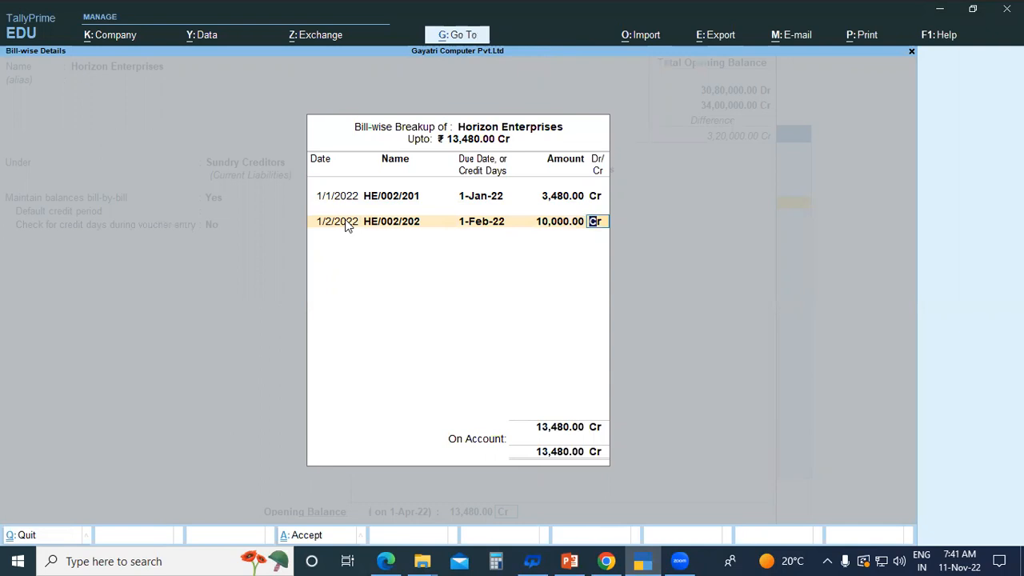
Step: Accept the last bill as Cr and save the Horizon Enterprises ledger with its breakup
{"action": "key", "text": "Return"}
{"action": "key", "text": "Return"}
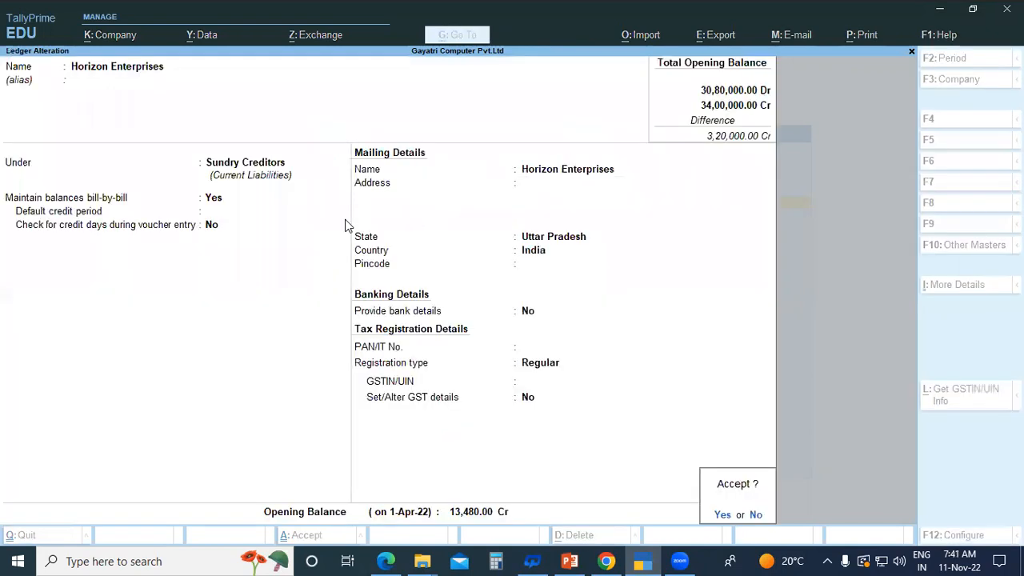
{"action": "key", "text": "Return"}
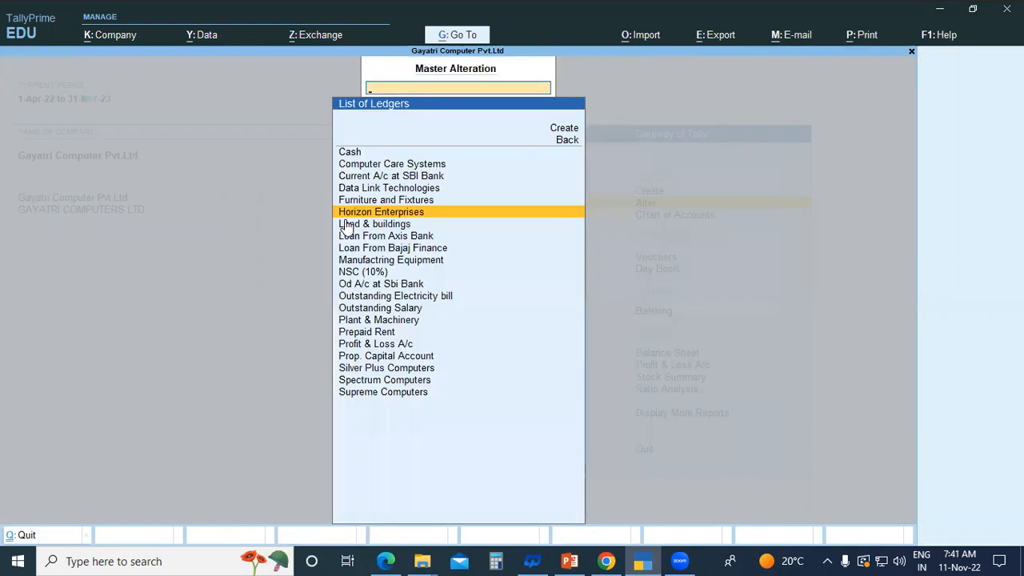
Step: Switch to the PDF and examine the creditors' and debtors' bill tables and the ledger list with the opening amounts
{"action": "key", "text": "alt+Tab"}
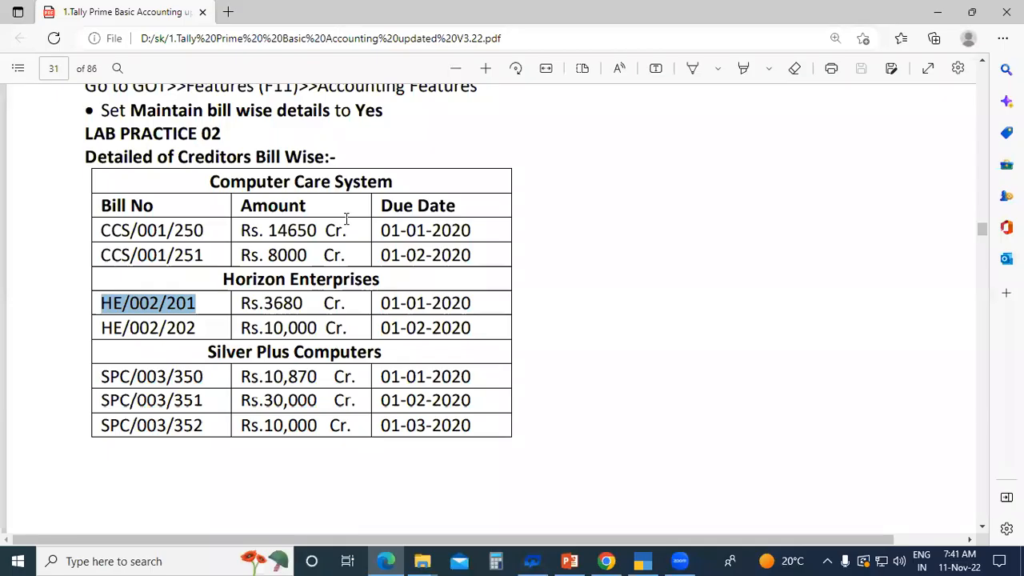
{"action": "scroll", "coordinate": [300, 340], "scroll_direction": "down", "scroll_amount": 1}
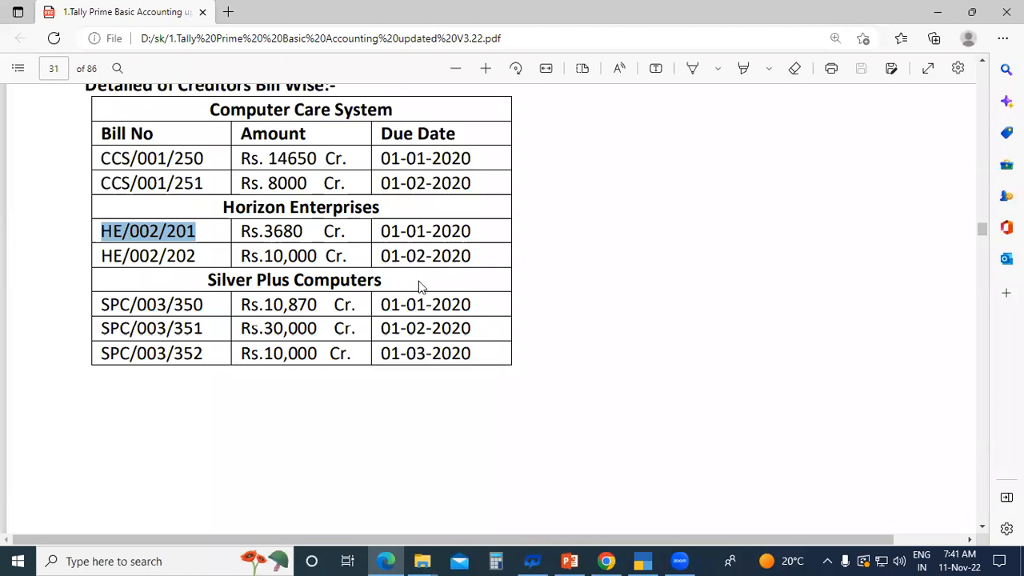
{"action": "scroll", "coordinate": [404, 304], "scroll_direction": "down", "scroll_amount": 1}
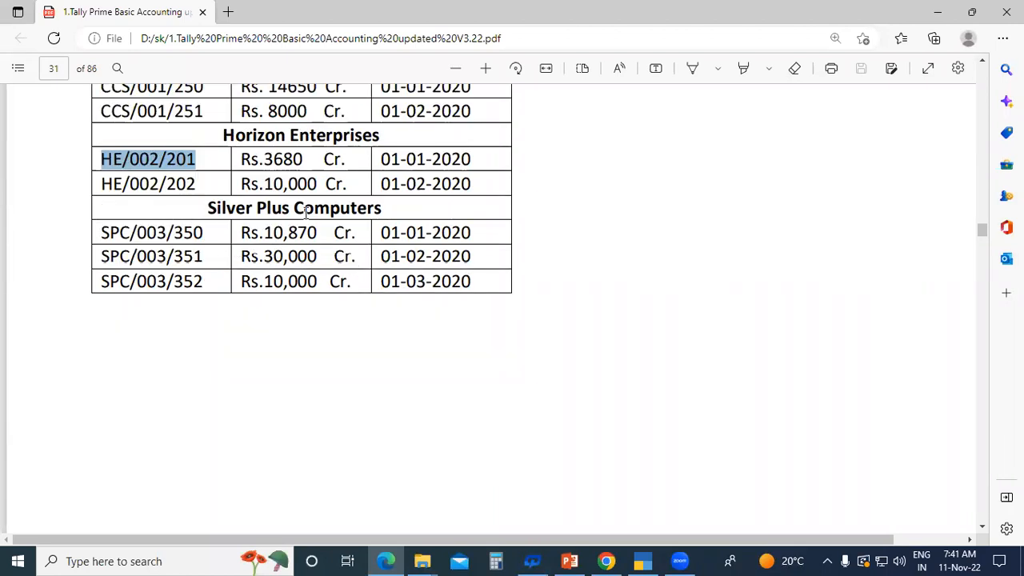
{"action": "scroll", "coordinate": [312, 254], "scroll_direction": "down", "scroll_amount": 1}
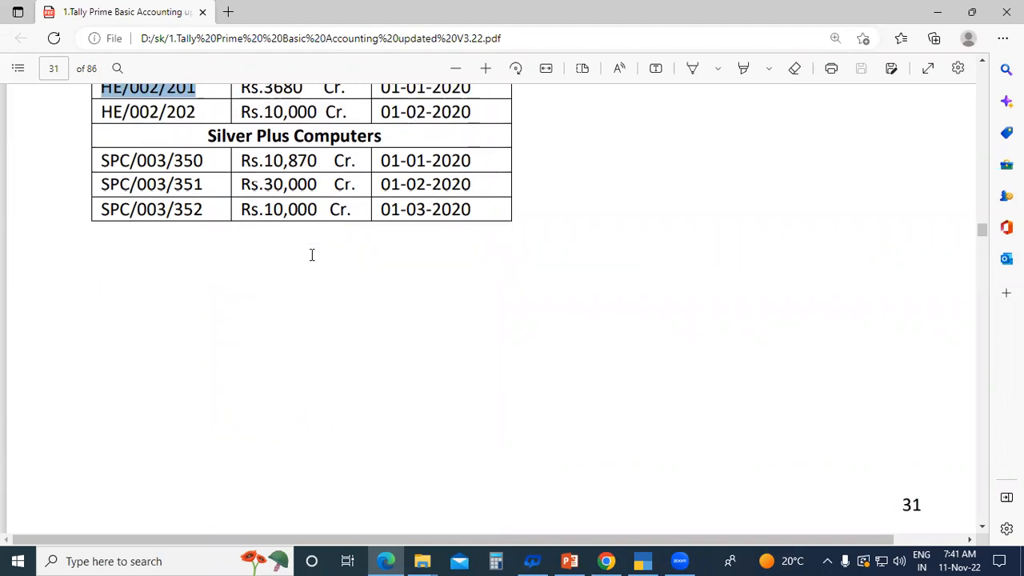
{"action": "scroll", "coordinate": [272, 244], "scroll_direction": "down", "scroll_amount": 5}
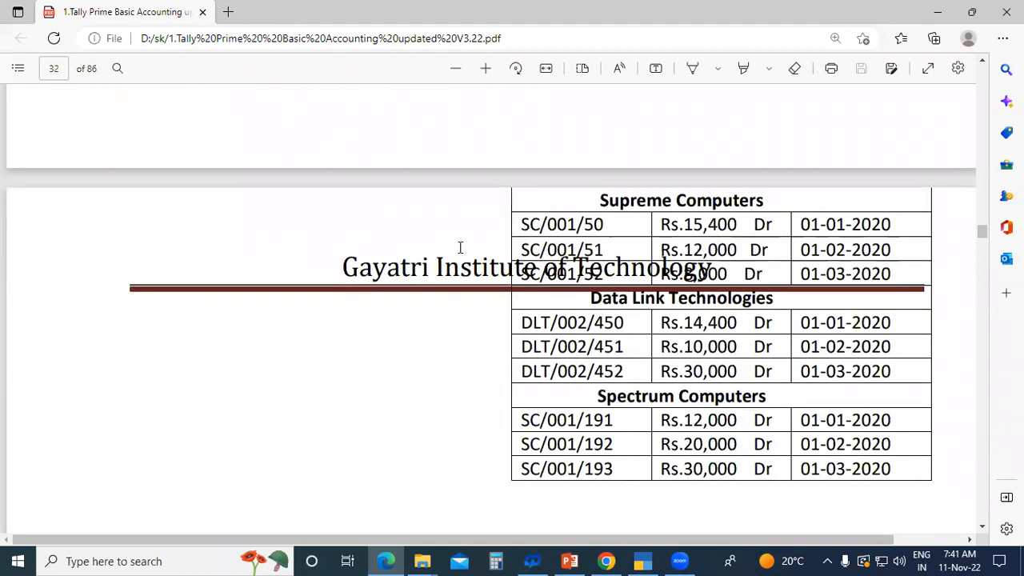
{"action": "scroll", "coordinate": [344, 276], "scroll_direction": "up", "scroll_amount": 5}
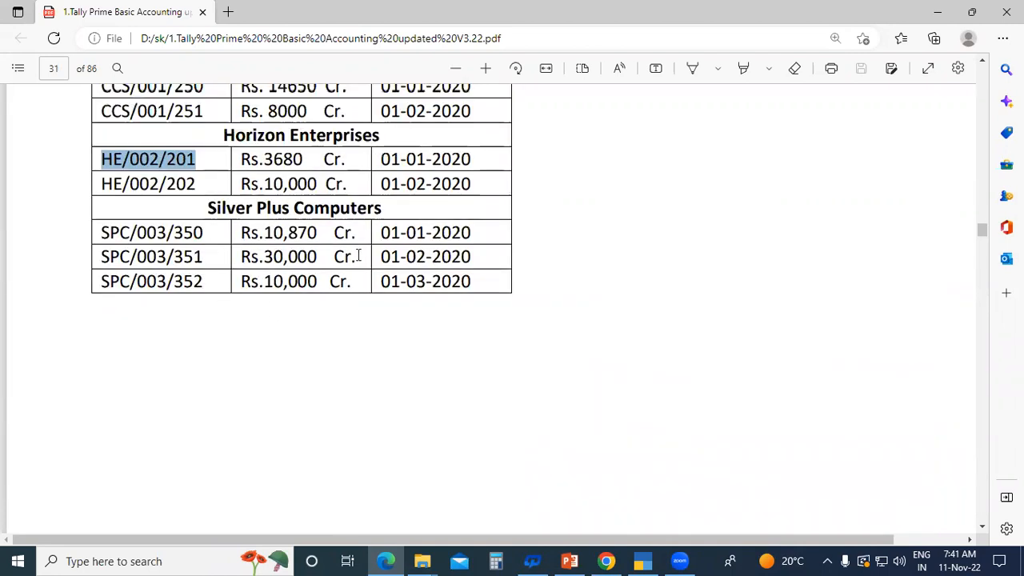
{"action": "scroll", "coordinate": [345, 258], "scroll_direction": "up", "scroll_amount": 10}
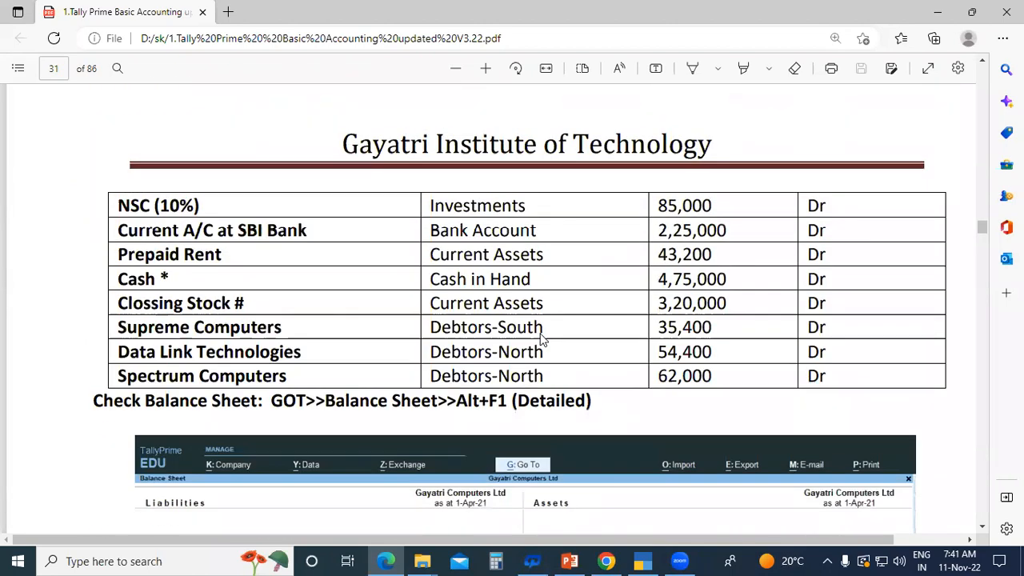
{"action": "scroll", "coordinate": [528, 340], "scroll_direction": "up", "scroll_amount": 5}
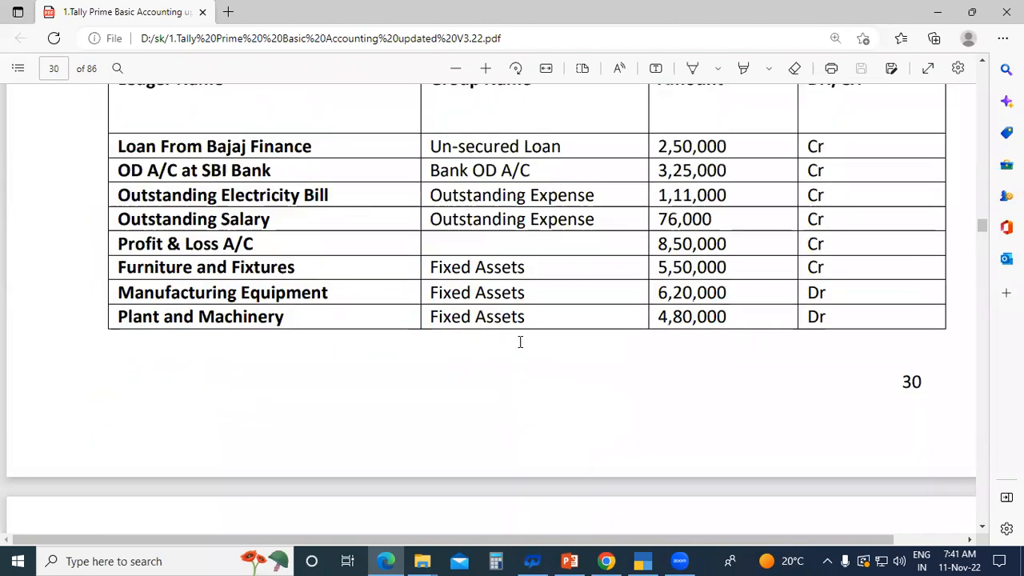
{"action": "scroll", "coordinate": [520, 343], "scroll_direction": "down", "scroll_amount": 15}
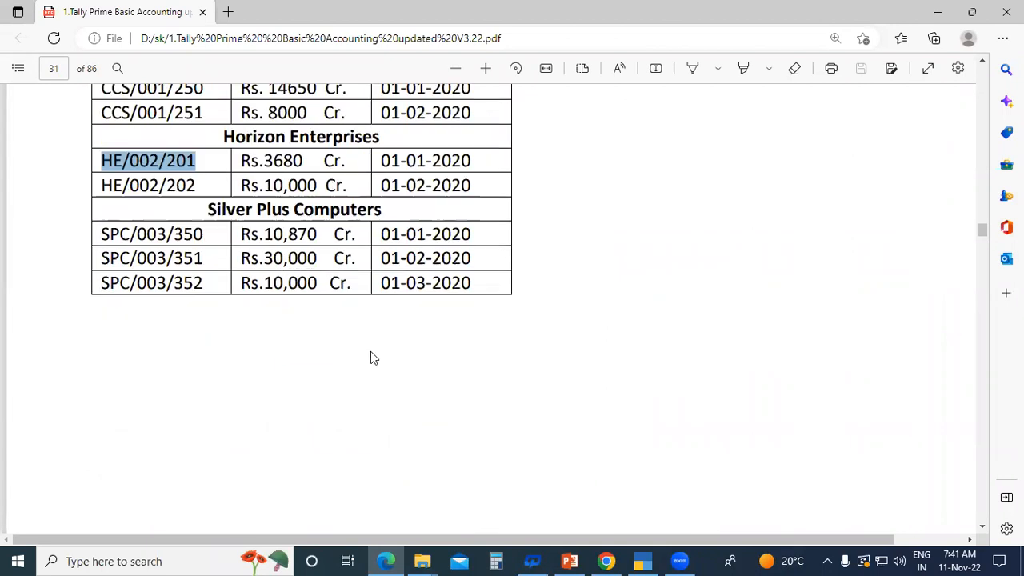
Step: Copy the first Silver Plus Computers bill number, SPC/003/350, from the PDF and return to TallyPrime
{"action": "left_click", "coordinate": [217, 237]}
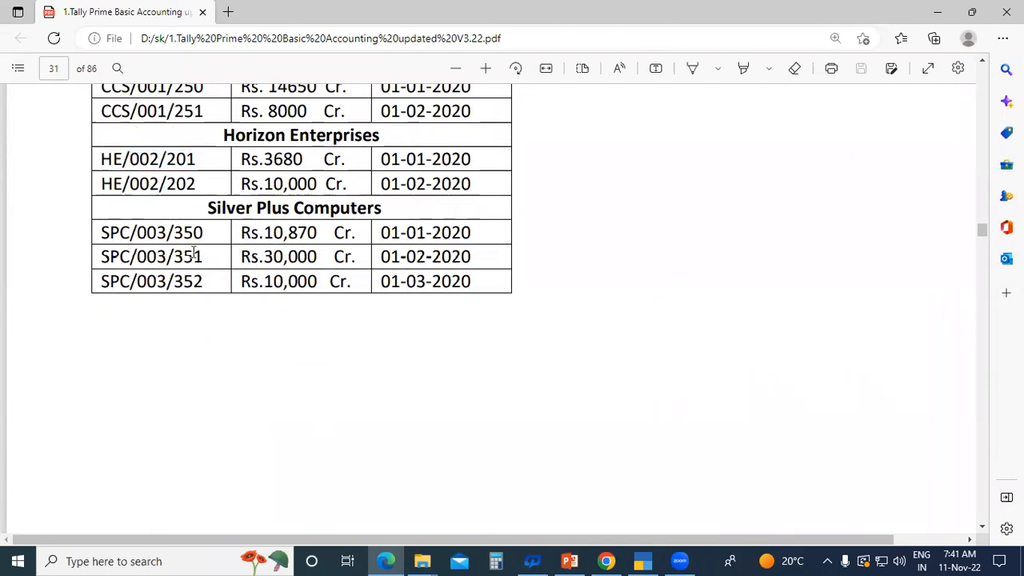
{"action": "left_click_drag", "start_coordinate": [204, 234], "coordinate": [211, 192]}
{"action": "key", "text": "ctrl+c"}
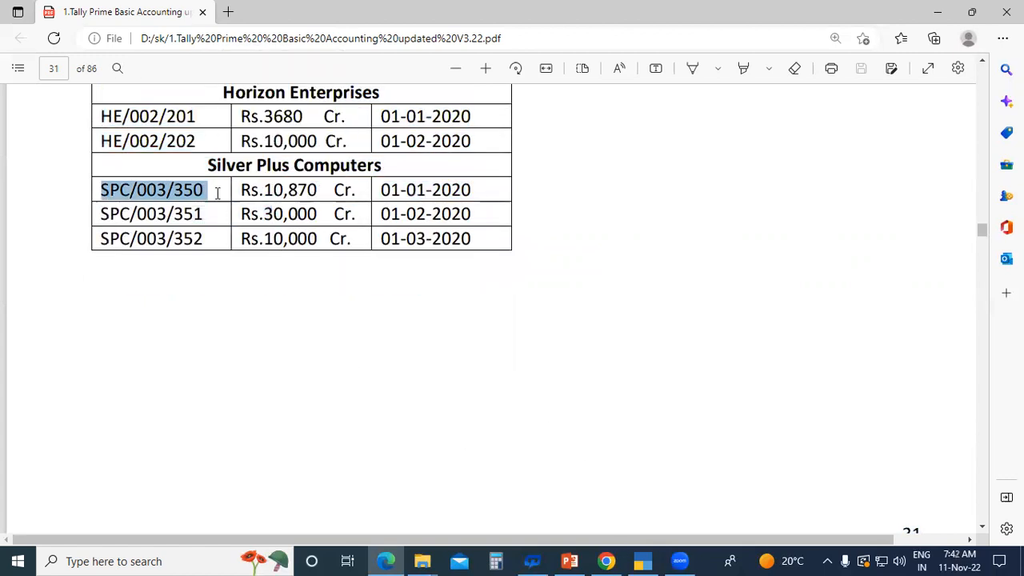
{"action": "left_click", "coordinate": [642, 560]}
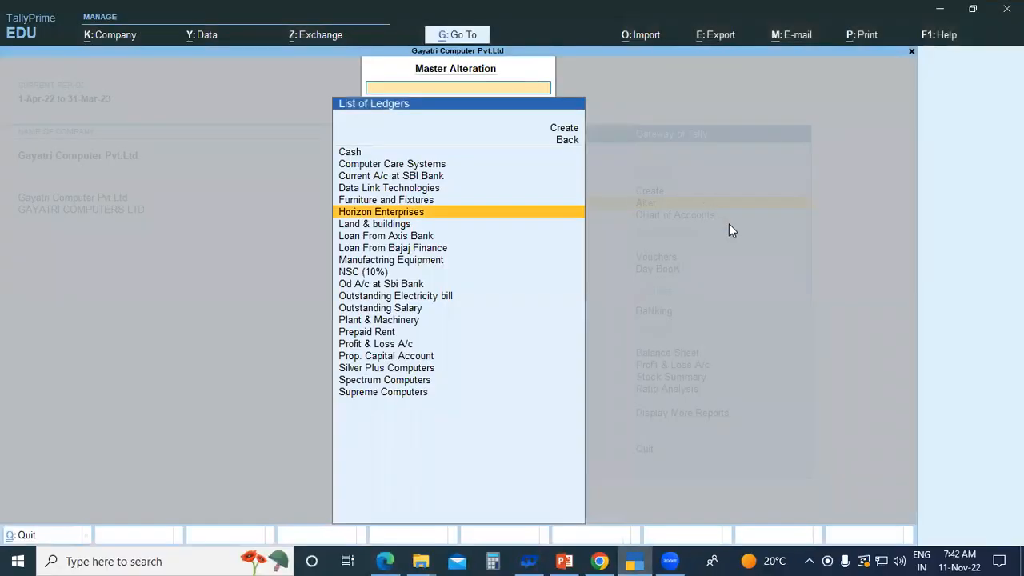
Step: Open the Silver Plus Computers ledger for alteration and proceed through its unchanged details to the bill-wise breakup
{"action": "type", "text": "Si"}
{"action": "key", "text": "Return"}
{"action": "key", "text": "Return"}
{"action": "key", "text": "Return"}
{"action": "key", "text": "Return"}
{"action": "key", "text": "Return"}
{"action": "key", "text": "Return"}
{"action": "key", "text": "Return"}
{"action": "key", "text": "Return"}
{"action": "key", "text": "Return"}
{"action": "key", "text": "Return"}
{"action": "key", "text": "Return"}
{"action": "key", "text": "Return"}
{"action": "key", "text": "Return"}
{"action": "key", "text": "Return"}
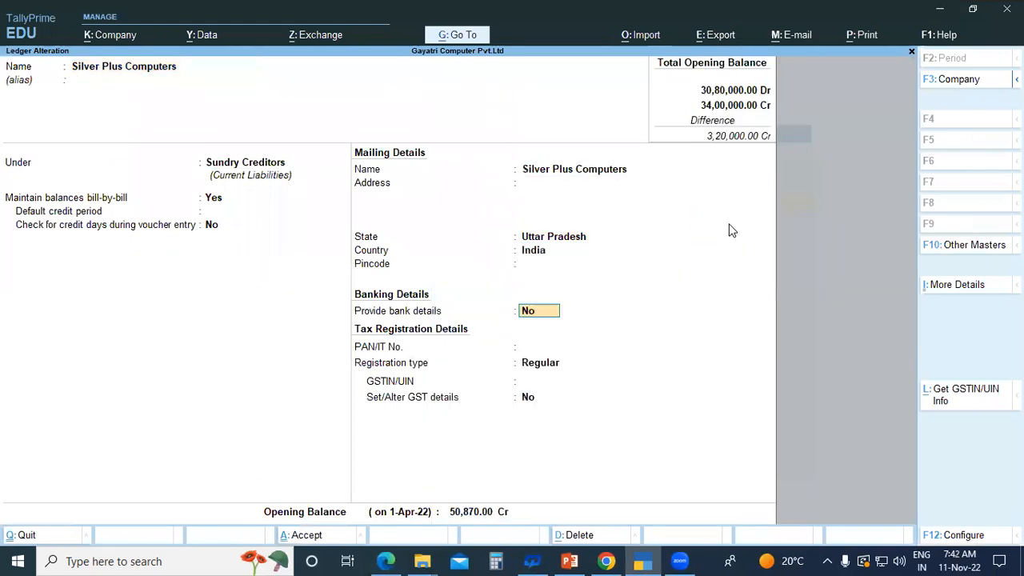
{"action": "key", "text": "Return"}
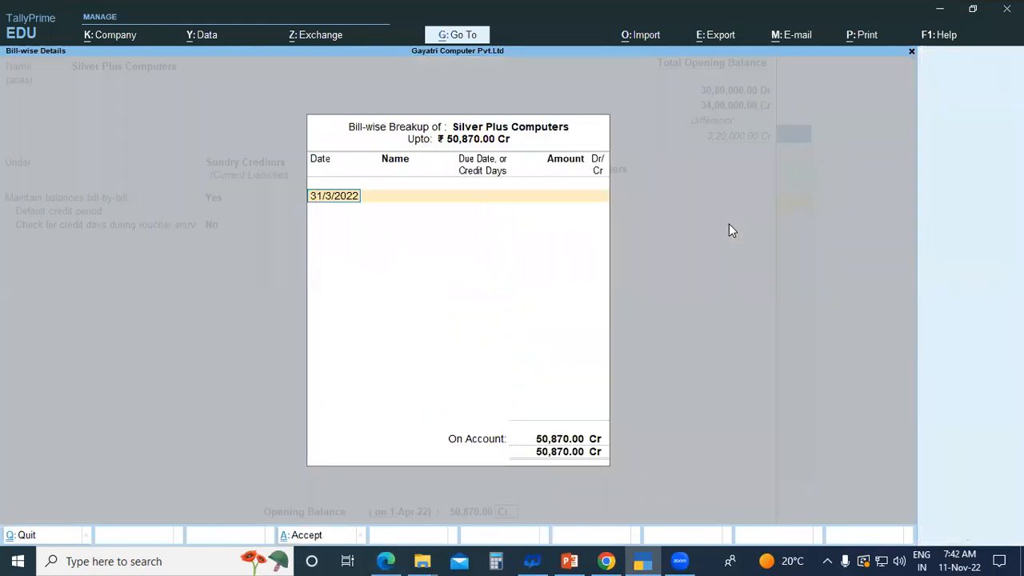
Step: Enter the first Silver Plus Computers bill dated 1/1/2022 with number SPC/003/350 and due date 1-Jan-22
{"action": "type", "text": "01/01"}
{"action": "key", "text": "Return"}
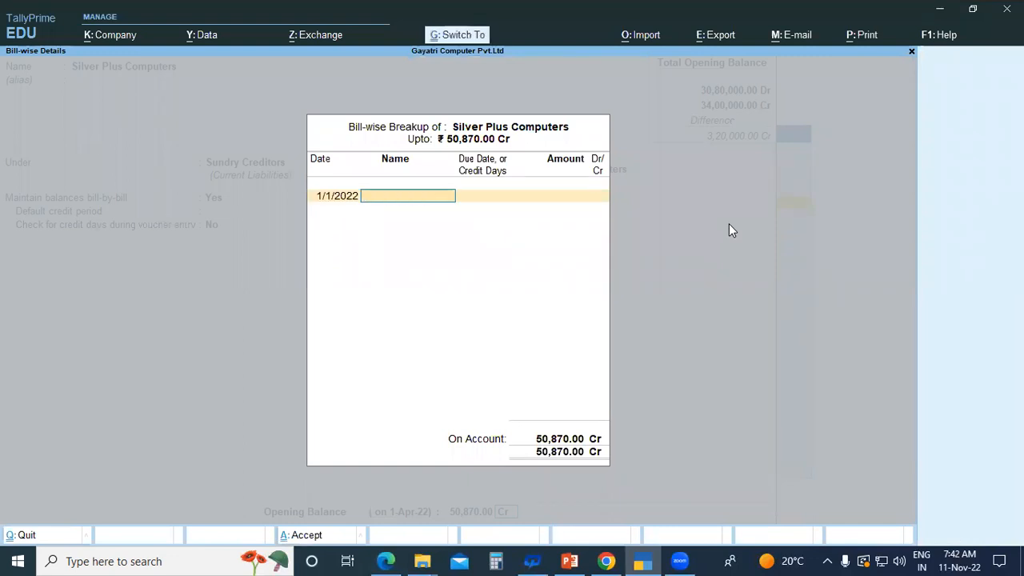
{"action": "type", "text": "SPC/003/350"}
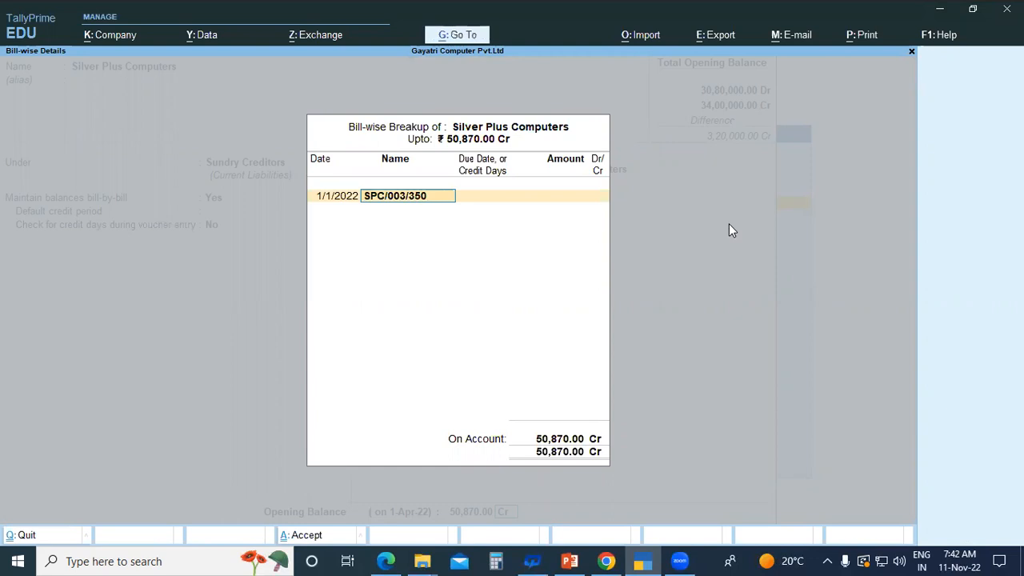
{"action": "key", "text": "Return"}
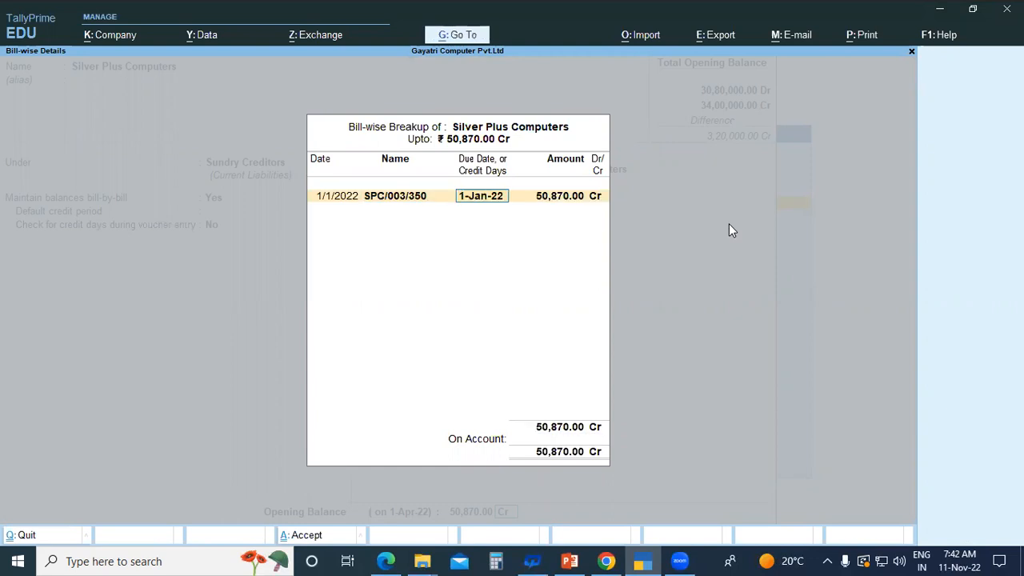
{"action": "key", "text": "Return"}
Step: Check the amount of bill SPC/003/350 in the PDF and enter 10,870 Cr in the breakup
{"action": "key", "text": "alt+Tab"}
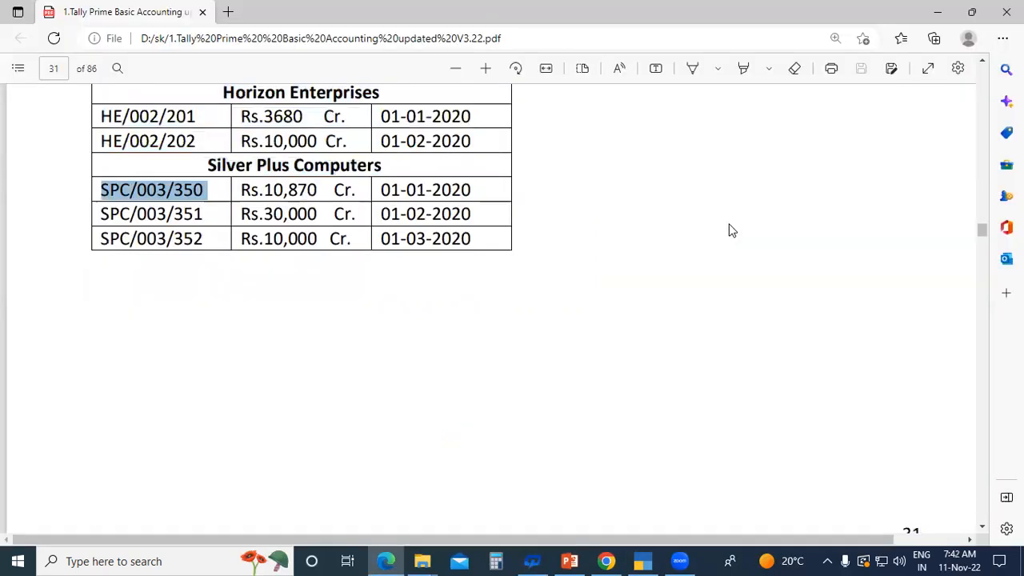
{"action": "key", "text": "alt+Tab"}
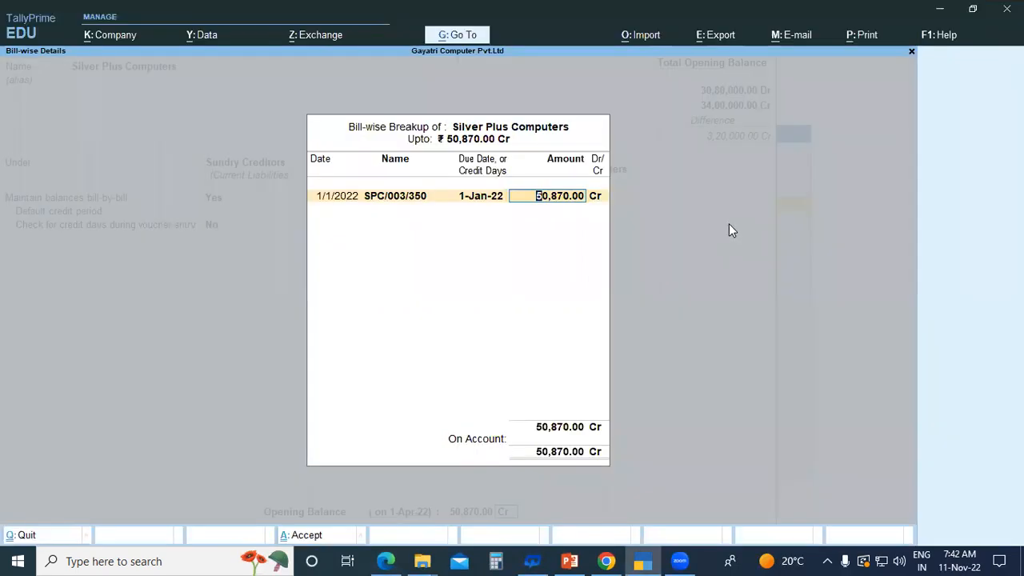
{"action": "type", "text": "10"}
{"action": "type", "text": "870"}
{"action": "key", "text": "Return"}
{"action": "key", "text": "Return"}
Step: Add the second Silver Plus Computers bill dated 1/2/2022 with number SPC/003/351 and due date 1-Feb-22
{"action": "type", "text": "0"}
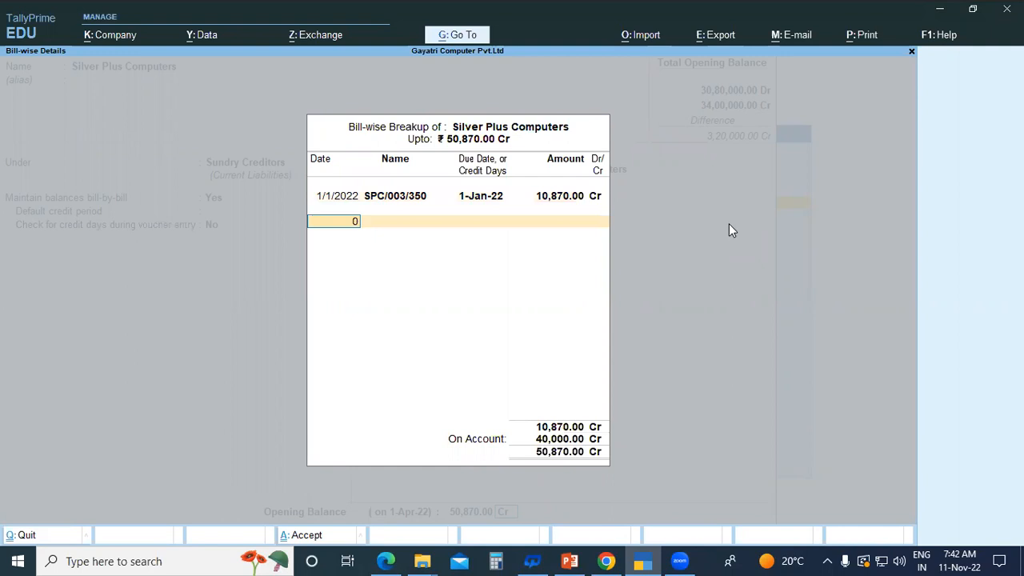
{"action": "type", "text": "1/2/"}
{"action": "key", "text": "Return"}
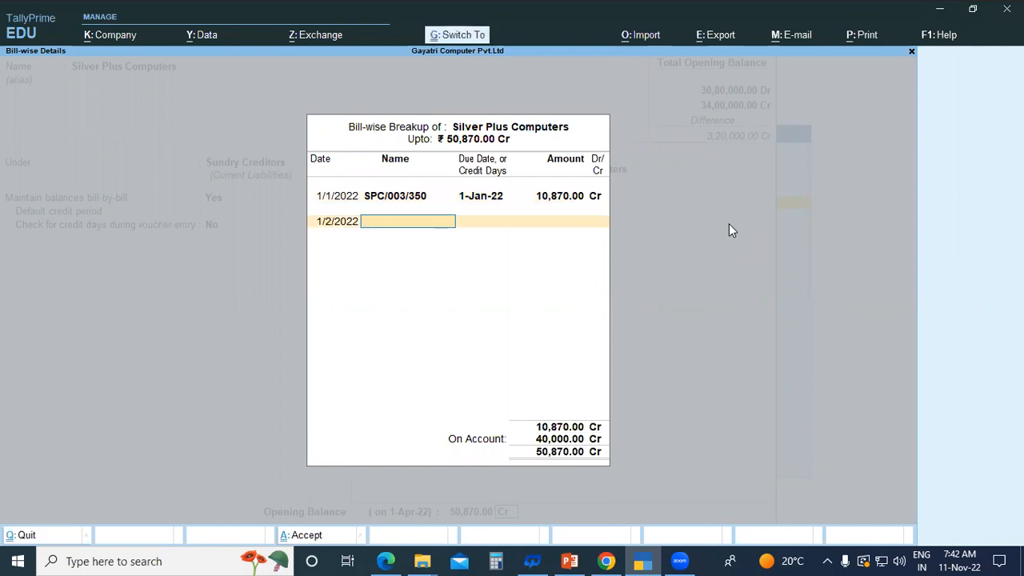
{"action": "type", "text": "SPC/003/350"}
{"action": "key", "text": "BackSpace"}
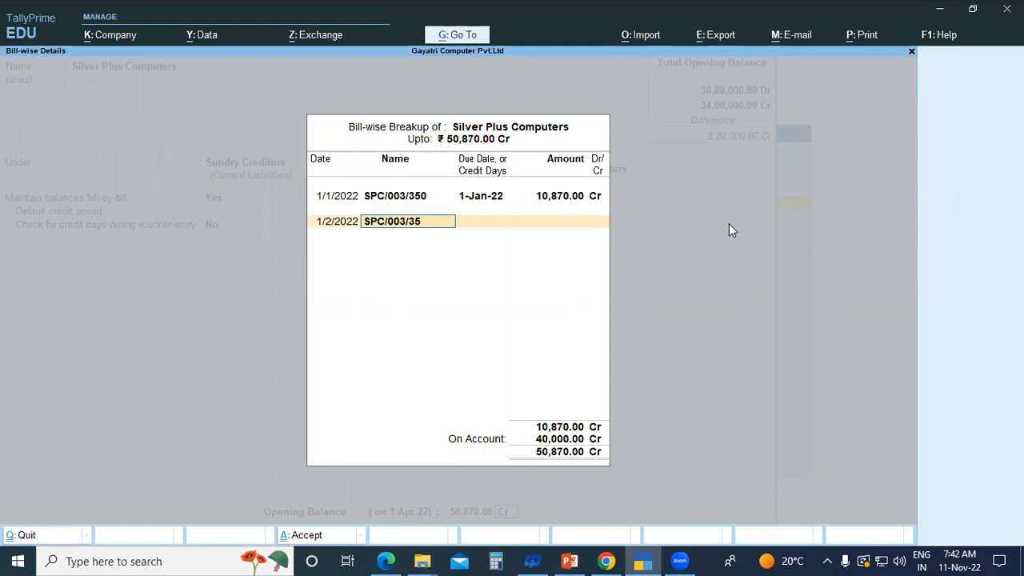
{"action": "type", "text": "1"}
{"action": "key", "text": "Return"}
{"action": "key", "text": "Return"}
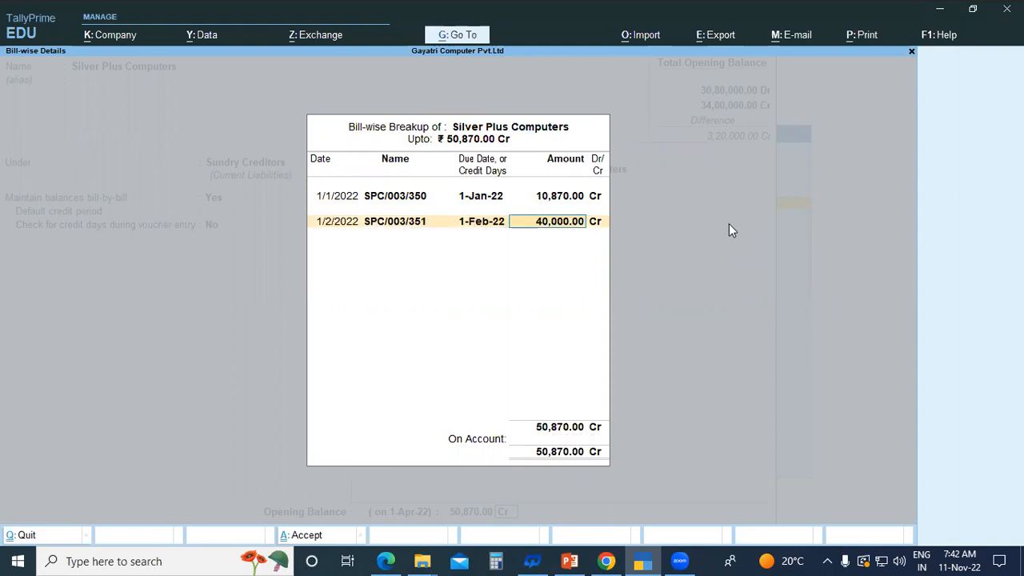
Step: Check the amount of bill SPC/003/351 in the PDF and enter 30,000 Cr in the breakup
{"action": "key", "text": "alt+Tab"}
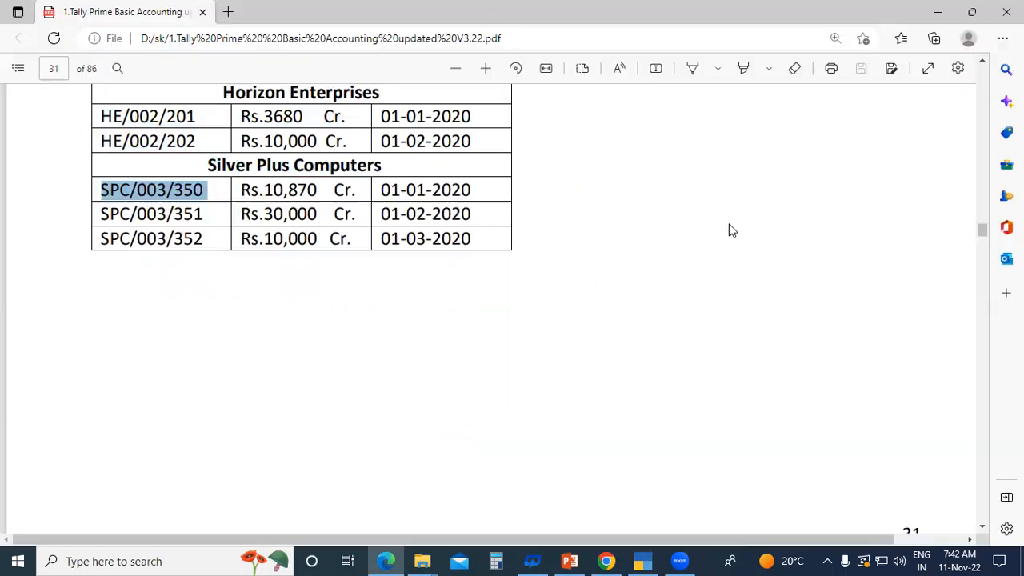
{"action": "key", "text": "alt+Tab"}
{"action": "type", "text": "30000"}
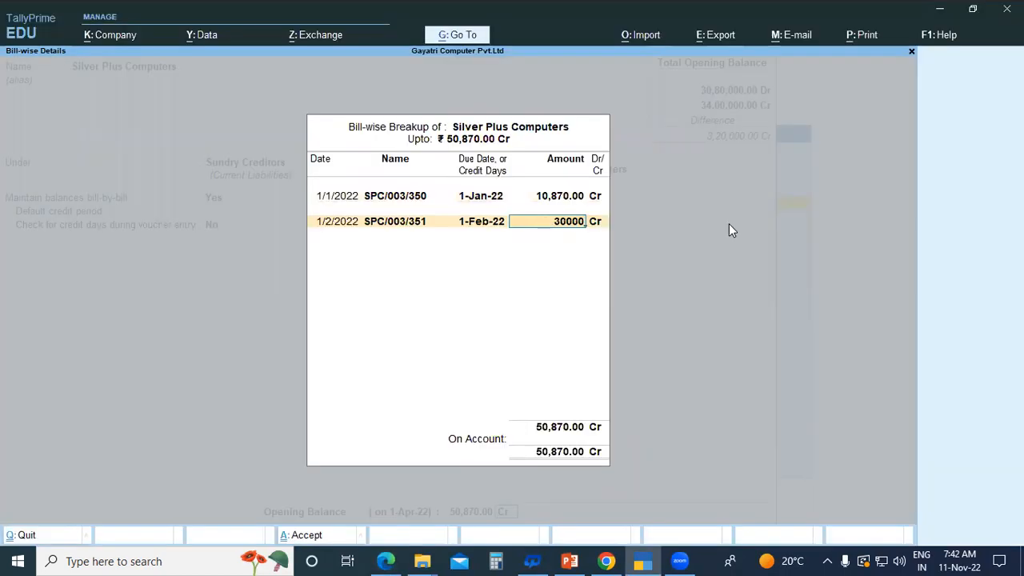
{"action": "key", "text": "Return"}
{"action": "key", "text": "Return"}
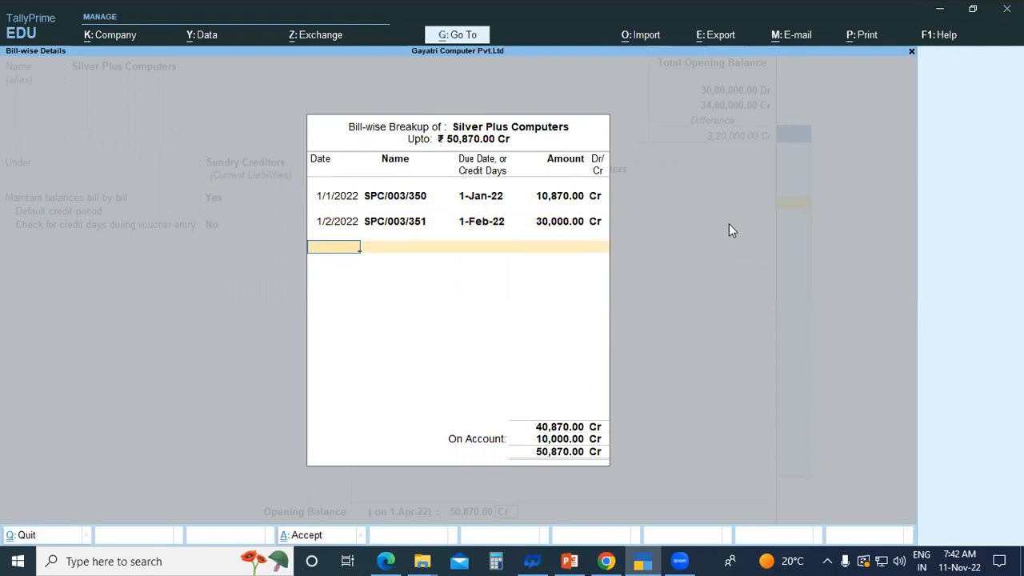
Step: Add the third Silver Plus Computers bill dated 1/3/2022 with number SPC/003/352 and due date 1-Mar-22
{"action": "type", "text": "01"}
{"action": "type", "text": "/3"}
{"action": "key", "text": "Return"}
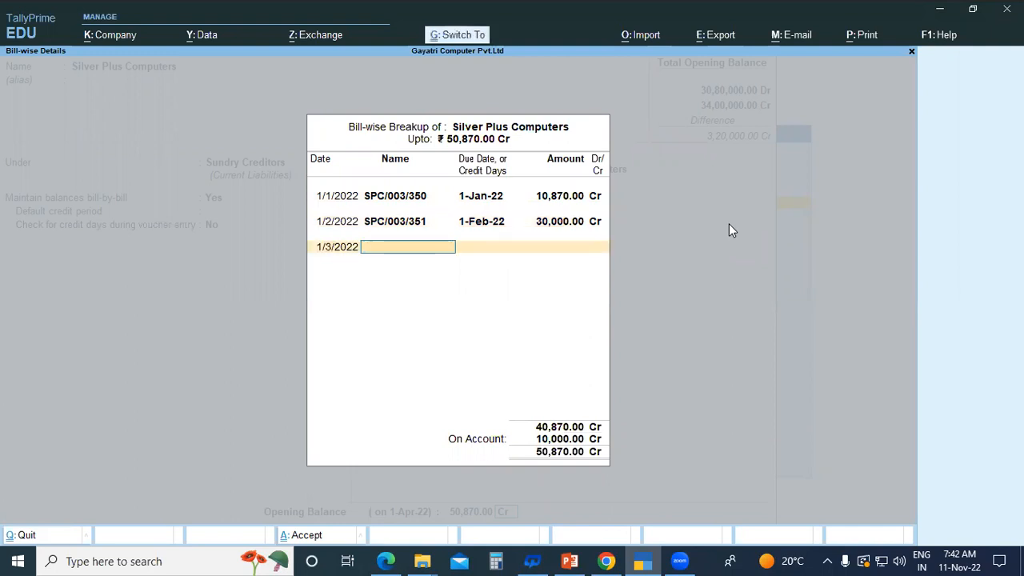
{"action": "key", "text": "ctrl+v"}
{"action": "key", "text": "BackSpace"}
{"action": "type", "text": "2"}
{"action": "key", "text": "Return"}
{"action": "key", "text": "Return"}
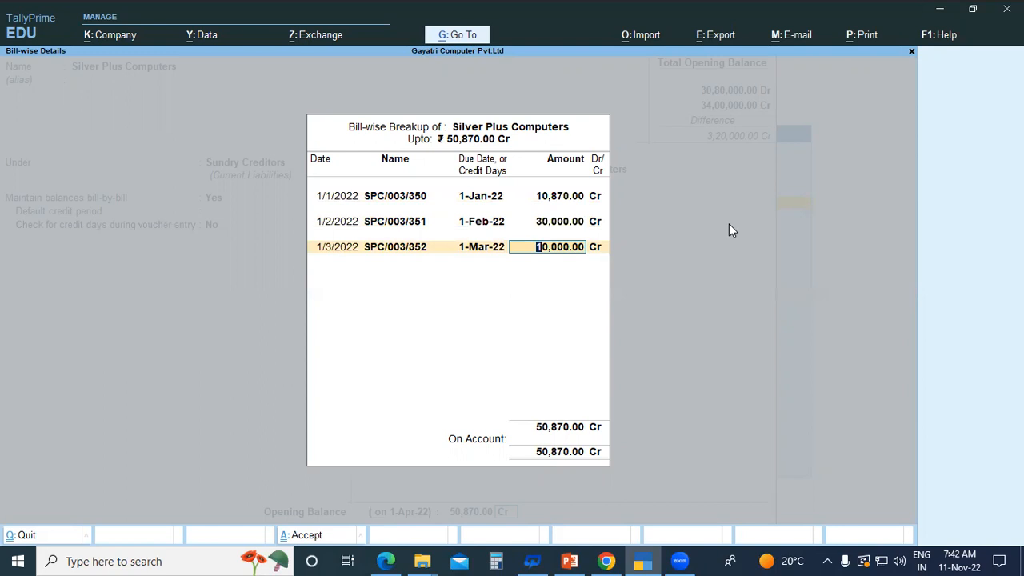
Step: Accept 10,000 Cr for the last bill and save the Silver Plus Computers ledger with its breakup
{"action": "key", "text": "Return"}
{"action": "key", "text": "Return"}
{"action": "key", "text": "Return"}
{"action": "key", "text": "ctrl+a"}
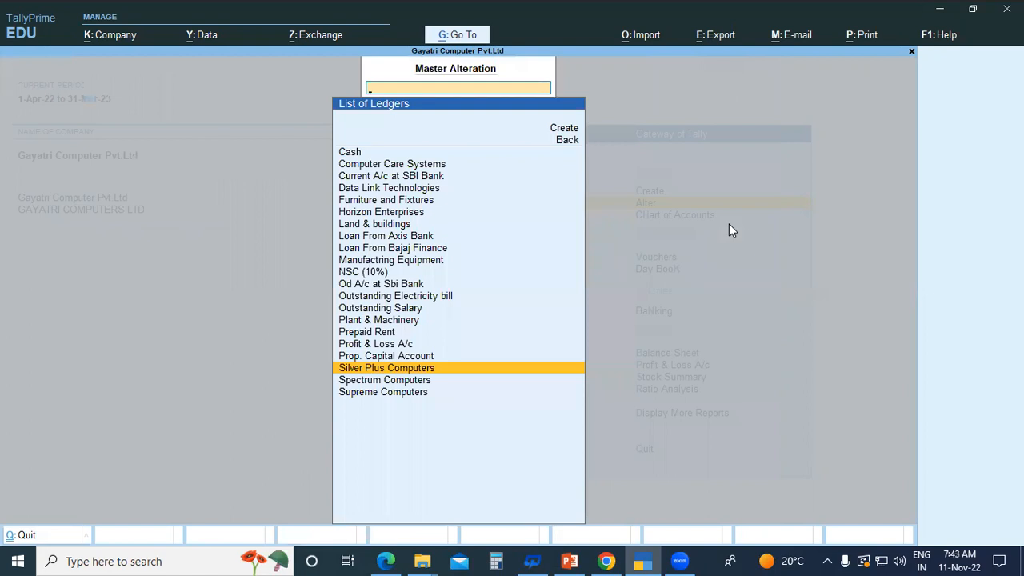
Step: Find the Supreme Computers bills in the PDF, copy bill number SC/001/50 and return to TallyPrime's ledger list
{"action": "key", "text": "alt+Tab"}
{"action": "scroll", "coordinate": [526, 292], "scroll_direction": "down", "scroll_amount": 10}
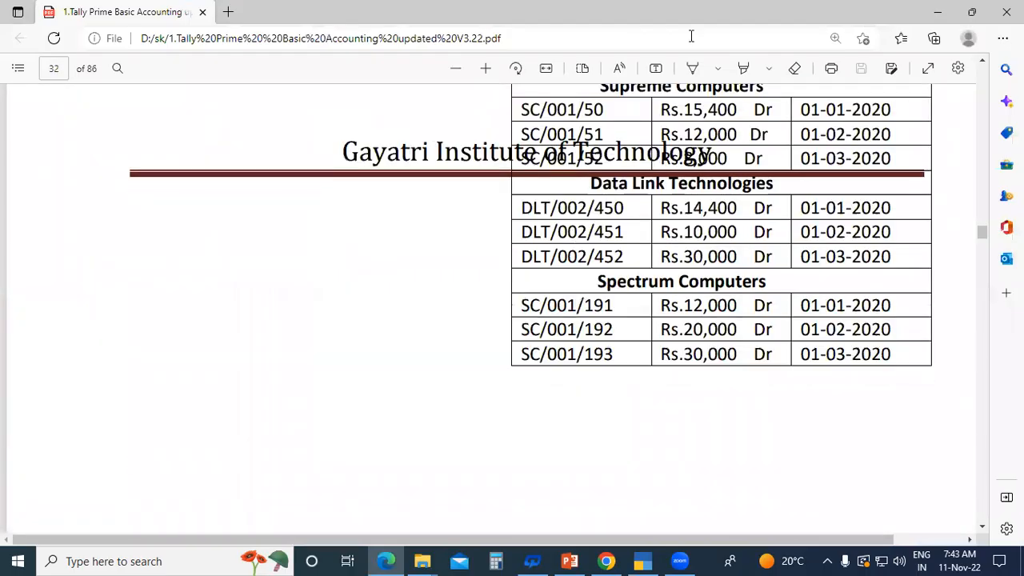
{"action": "scroll", "coordinate": [694, 230], "scroll_direction": "up", "scroll_amount": 1}
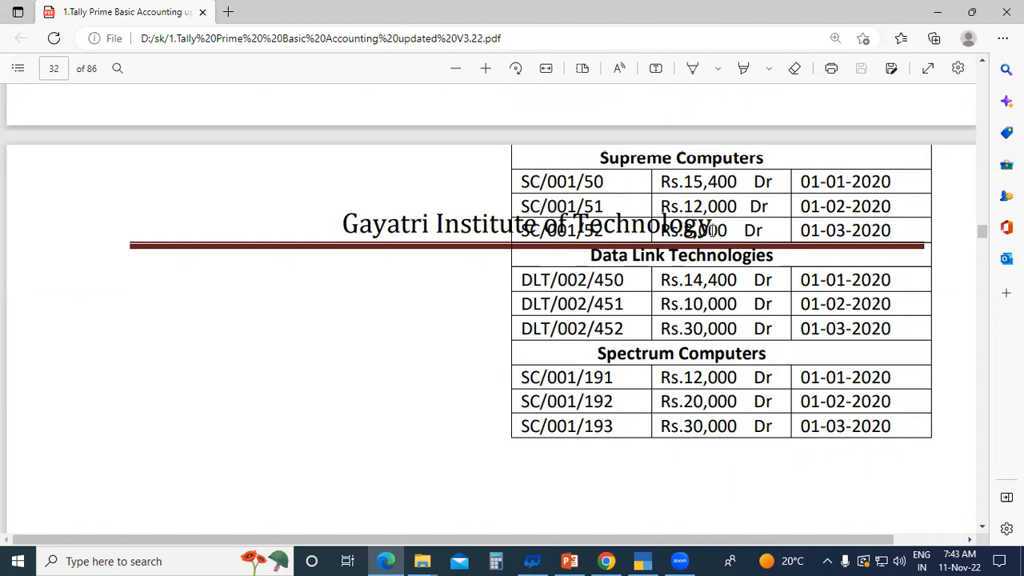
{"action": "left_click_drag", "start_coordinate": [594, 150], "coordinate": [769, 158]}
{"action": "left_click", "coordinate": [616, 178]}
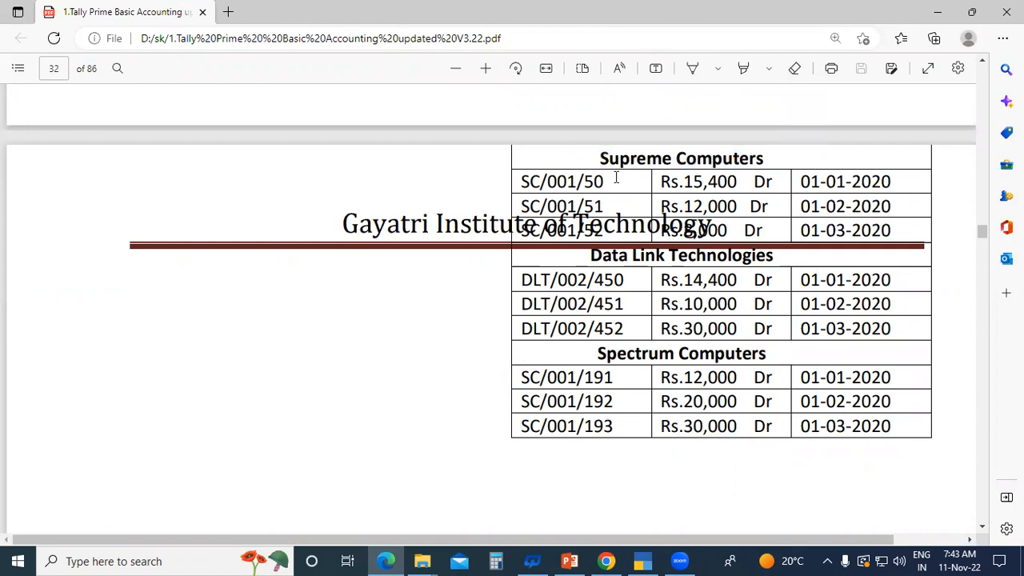
{"action": "left_click_drag", "start_coordinate": [519, 181], "coordinate": [612, 186]}
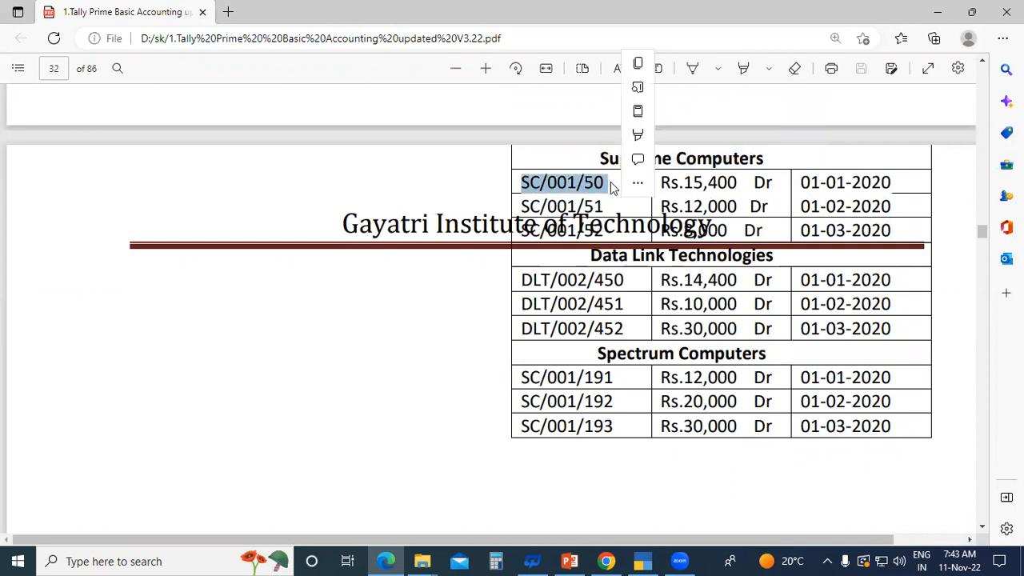
{"action": "left_click", "coordinate": [612, 187]}
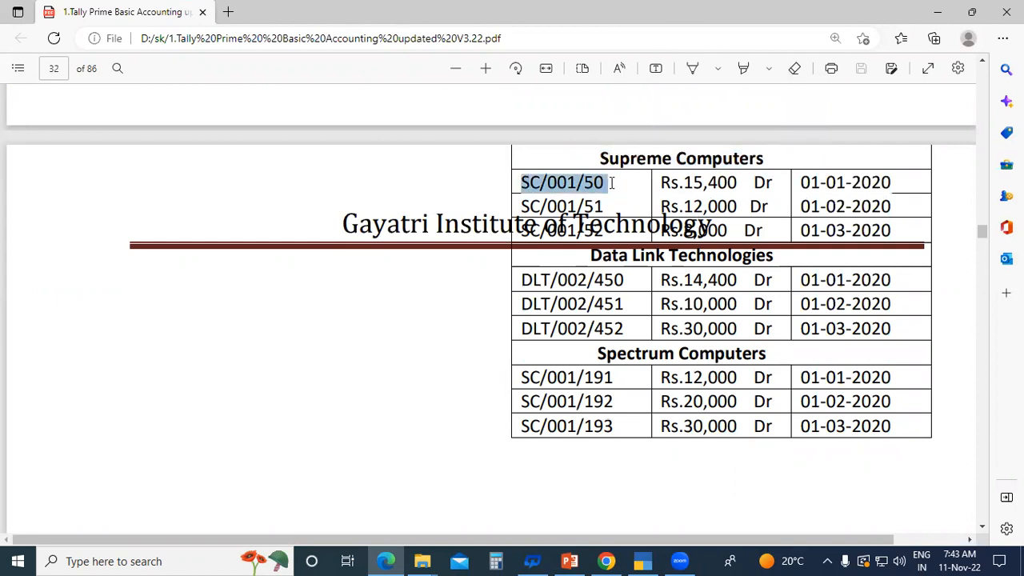
{"action": "key", "text": "alt+Tab"}
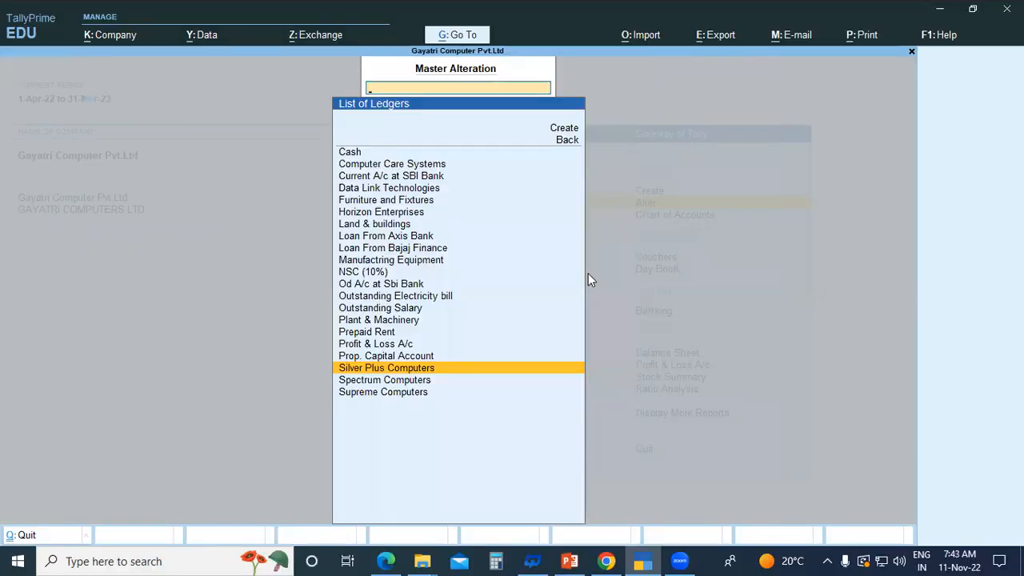
Step: Open the Supreme Computers ledger for alteration and go through its details to the bill-wise breakup of the opening balance
{"action": "key", "text": "Down"}
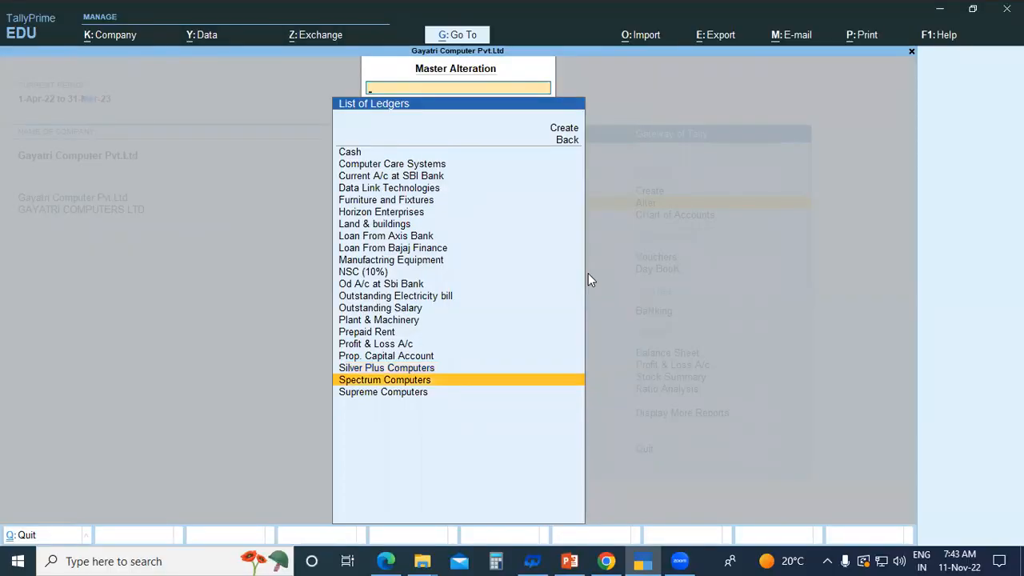
{"action": "key", "text": "Down"}
{"action": "key", "text": "Return"}
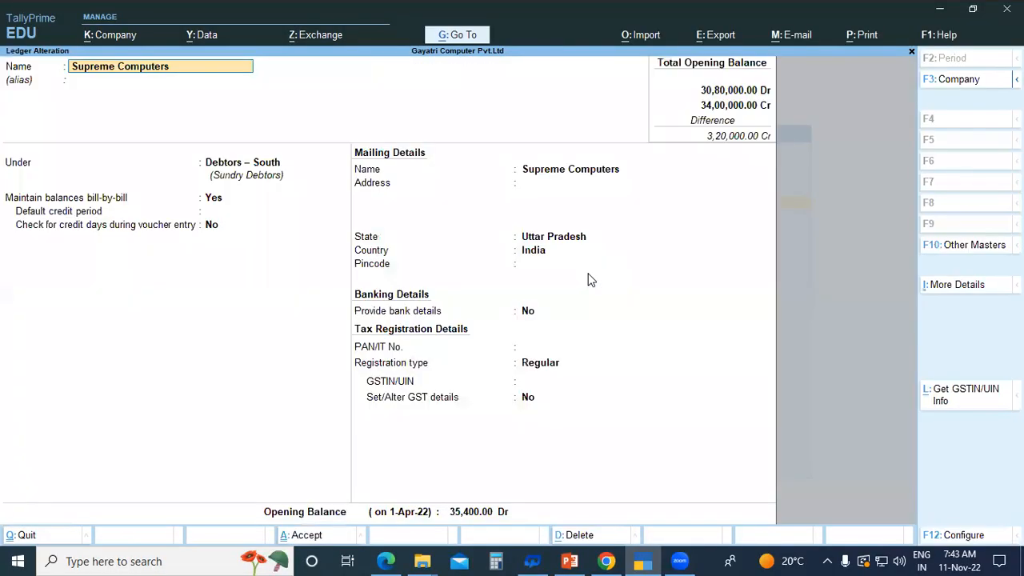
{"action": "key", "text": "Return"}
{"action": "key", "text": "Return"}
{"action": "key", "text": "Return"}
{"action": "key", "text": "Return"}
{"action": "key", "text": "Return"}
{"action": "key", "text": "Return"}
{"action": "key", "text": "Return"}
{"action": "key", "text": "Return"}
{"action": "key", "text": "Return"}
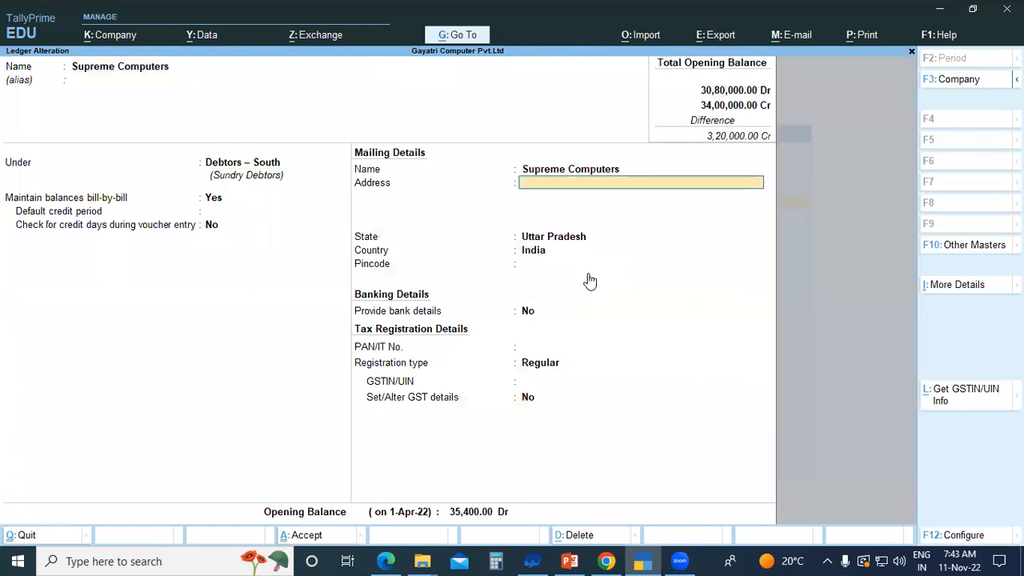
{"action": "key", "text": "Return"}
{"action": "key", "text": "Return"}
{"action": "key", "text": "Return"}
{"action": "key", "text": "Return"}
{"action": "key", "text": "Return"}
{"action": "key", "text": "Return"}
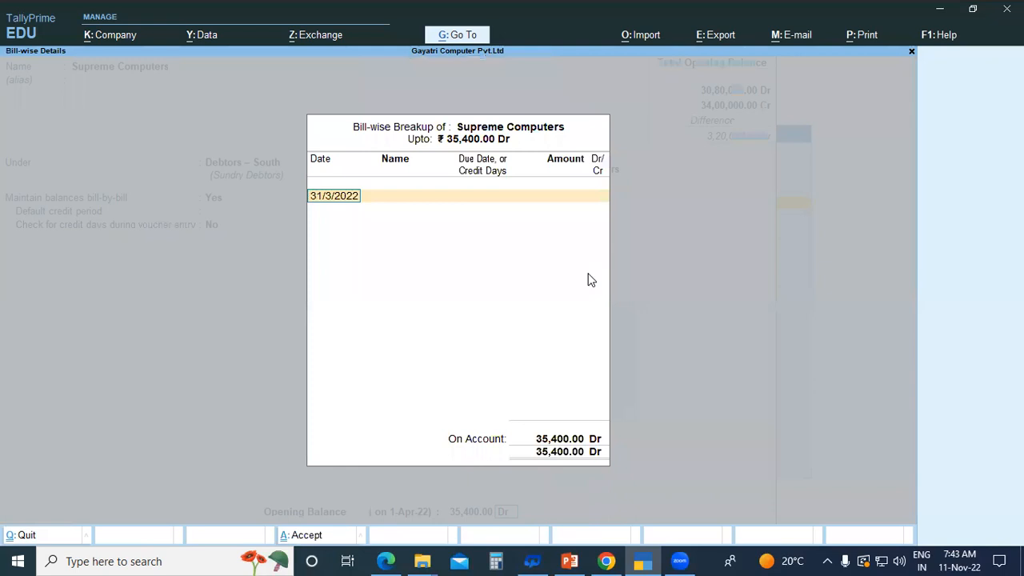
Step: Add the first Supreme Computers bill dated 1/1/2022 with number SC/001/50 and due date 1-Jan-22
{"action": "type", "text": "01/01/22"}
{"action": "key", "text": "Return"}
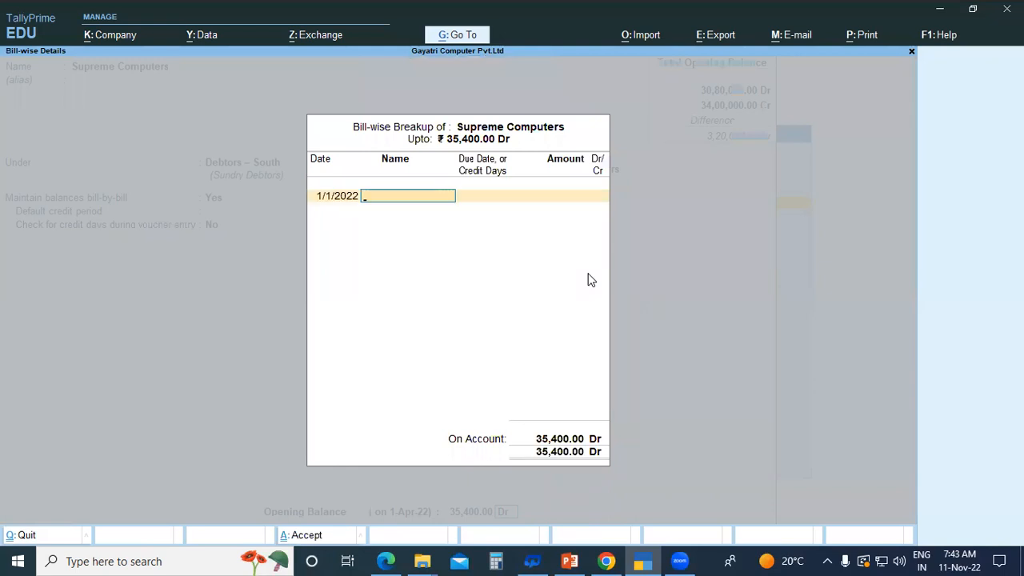
{"action": "type", "text": "SC/001/50"}
{"action": "key", "text": "Return"}
{"action": "key", "text": "Return"}
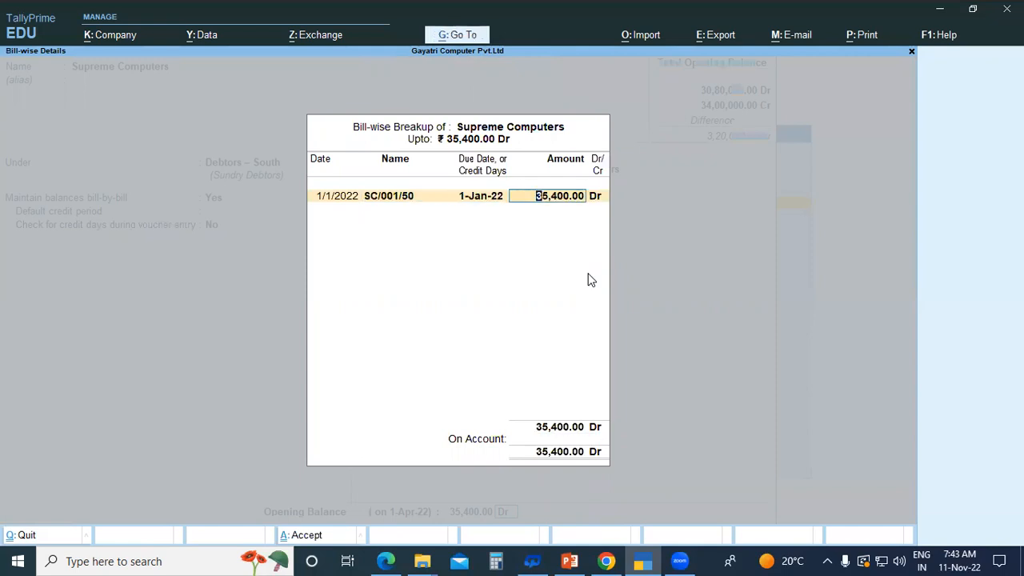
Step: Check the amount of bill SC/001/50 in the PDF and enter 15,400 Dr in the breakup
{"action": "key", "text": "alt+Tab"}
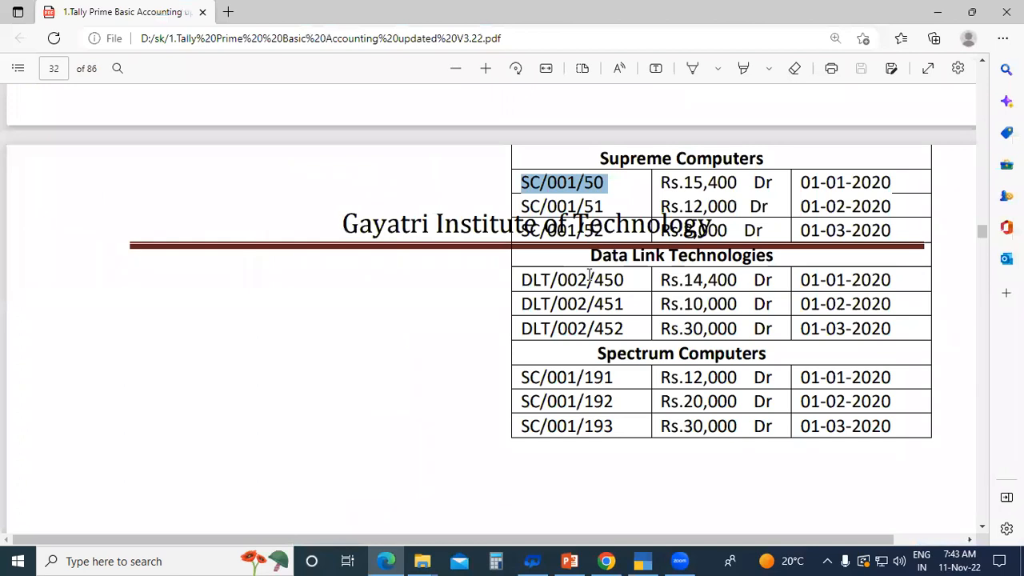
{"action": "key", "text": "alt+Tab"}
{"action": "type", "text": "15"}
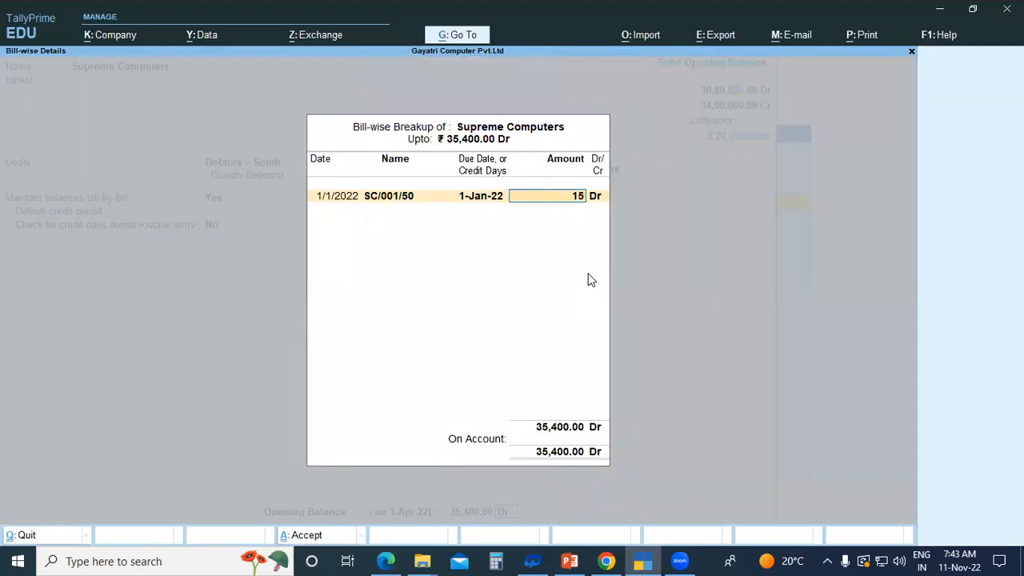
{"action": "type", "text": ",400"}
{"action": "key", "text": "Return"}
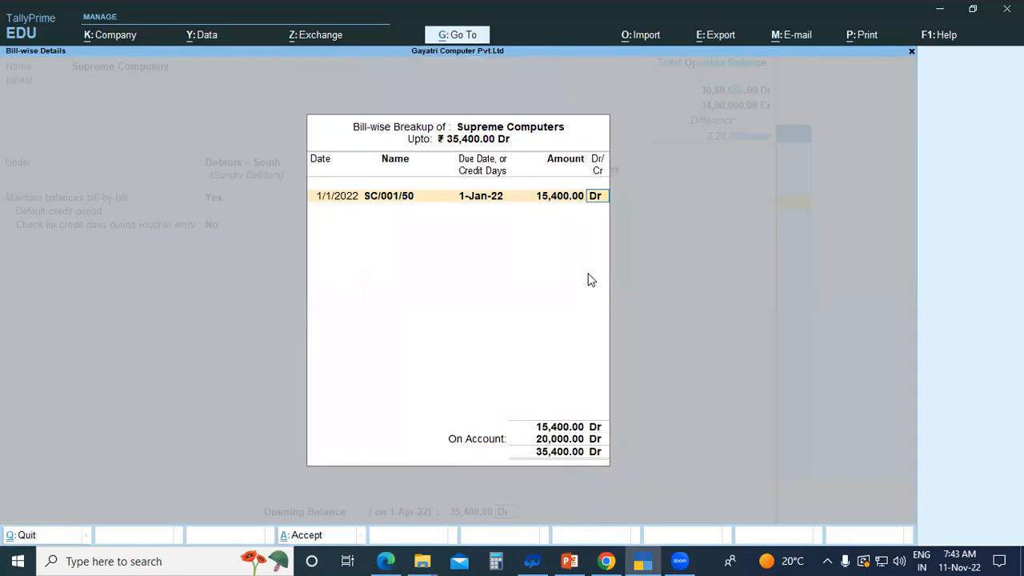
{"action": "key", "text": "Return"}
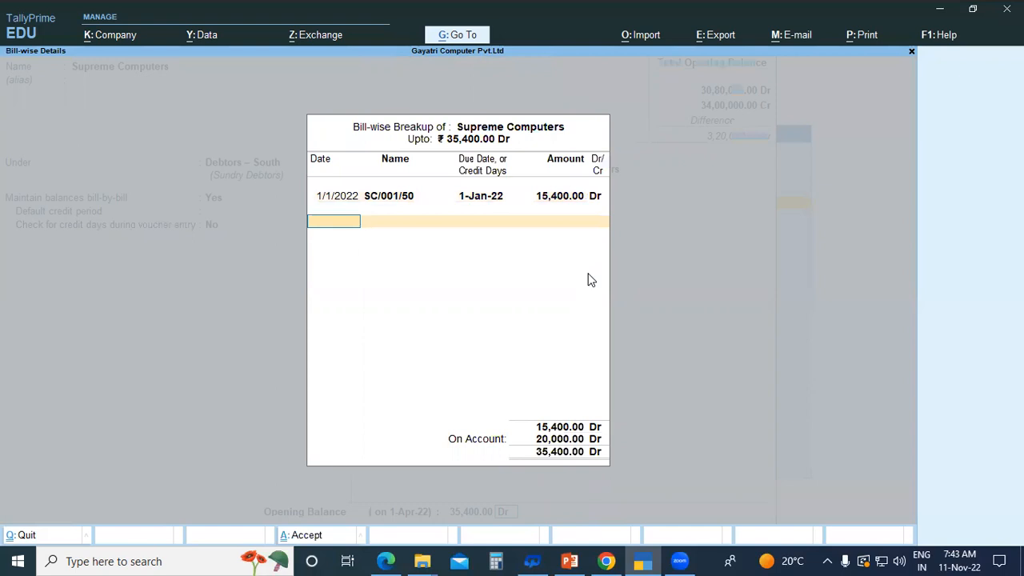
Step: Check the second Supreme Computers bill in the PDF and add it dated 1/2/2022 with number SC/001/51 and due date 1-Feb-22
{"action": "key", "text": "alt+Tab"}
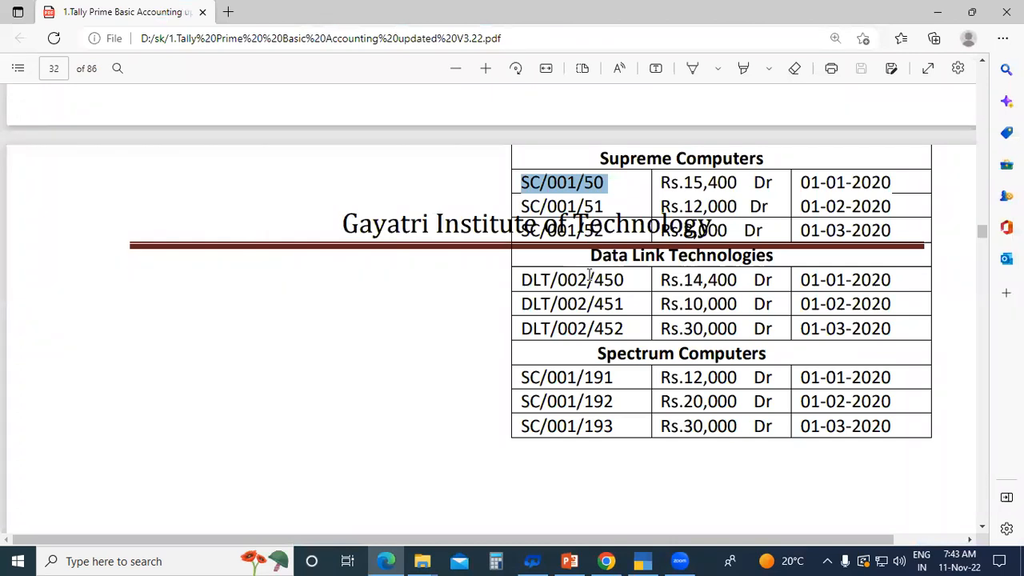
{"action": "left_click", "coordinate": [619, 202]}
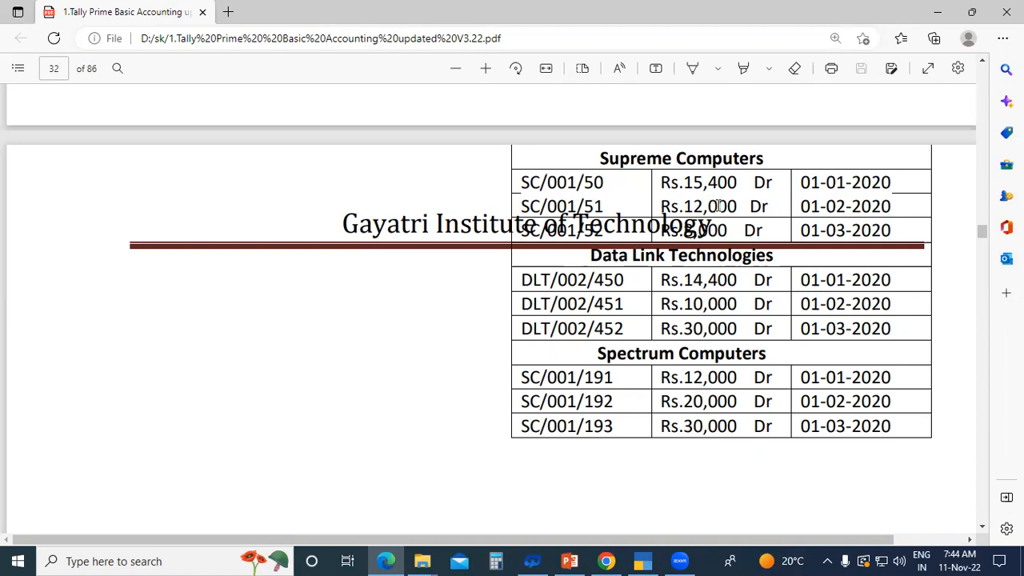
{"action": "key", "text": "alt+Tab"}
{"action": "type", "text": "0"}
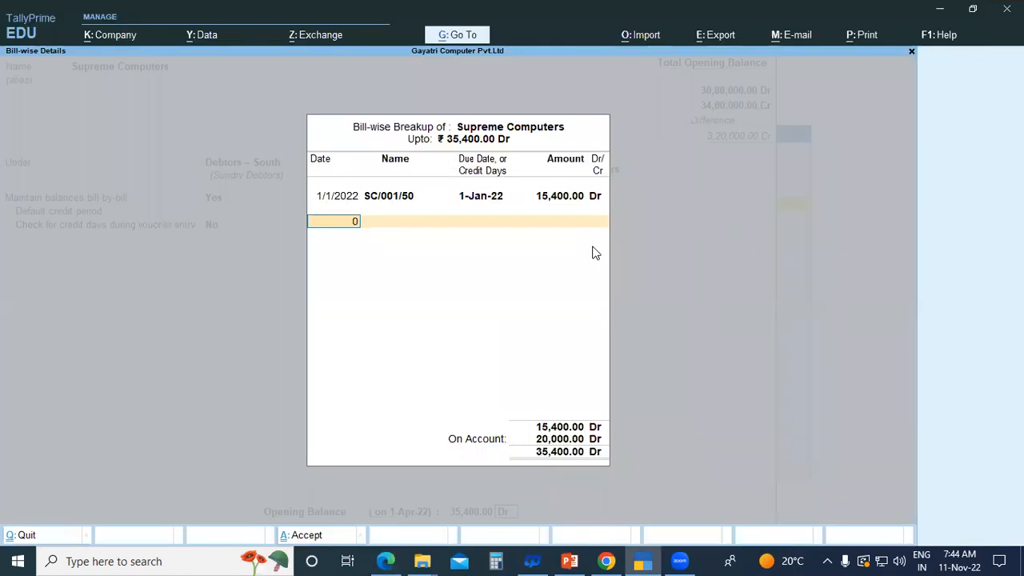
{"action": "type", "text": "1/2"}
{"action": "key", "text": "Return"}
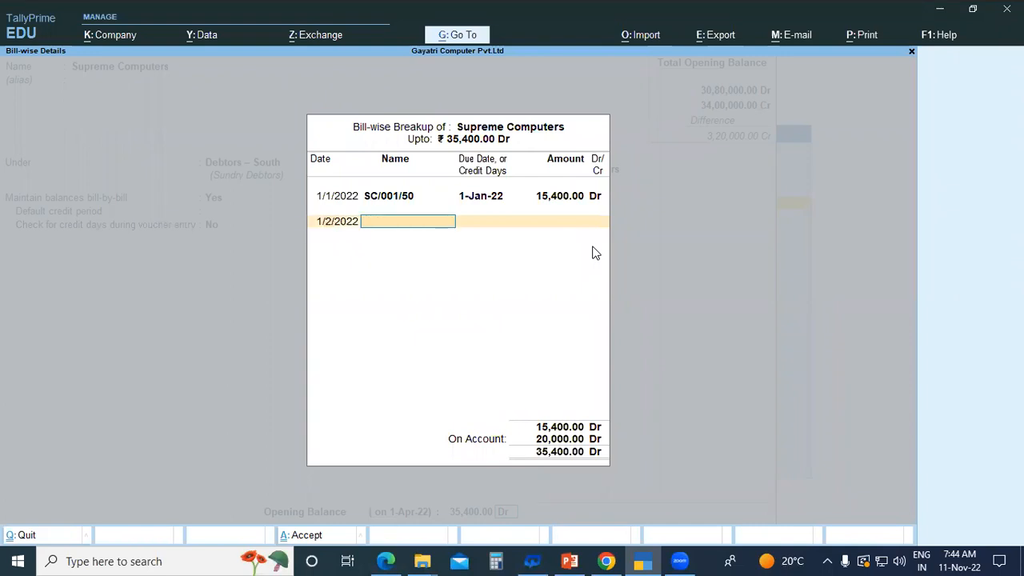
{"action": "key", "text": "ctrl"}
{"action": "key", "text": "ctrl+r"}
{"action": "key", "text": "BackSpace"}
{"action": "key", "text": "Return"}
{"action": "key", "text": "Return"}
Step: Set the amount of bill SC/001/51 to 12,000 Dr
{"action": "key", "text": "BackSpace"}
{"action": "type", "text": "12,0"}
{"action": "type", "text": "0"}
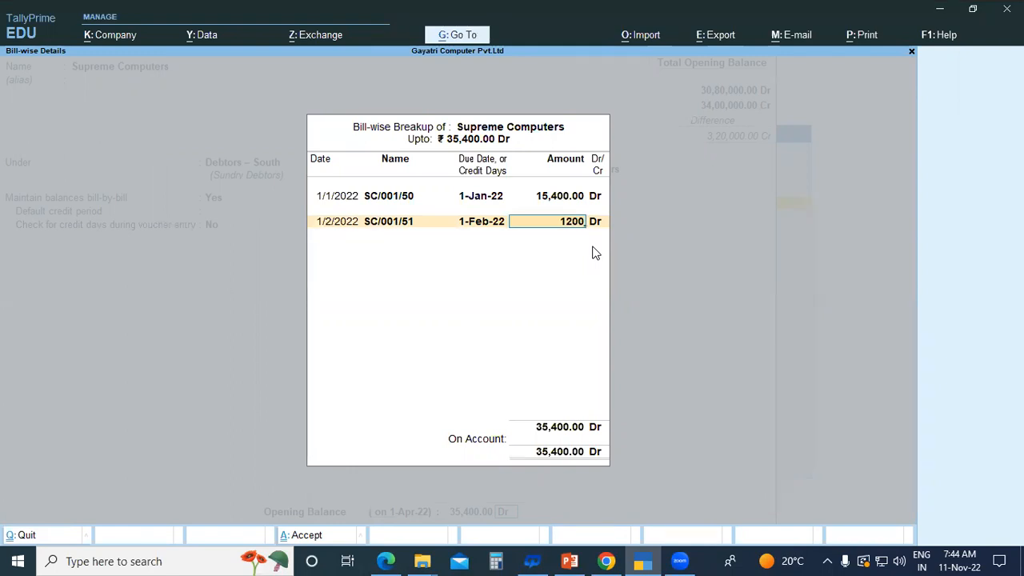
{"action": "type", "text": "0"}
{"action": "key", "text": "Return"}
{"action": "key", "text": "Return"}
Step: Add the third Supreme Computers bill dated 1/3/2022 with number SC/001/52 and due date 1-Mar-22
{"action": "type", "text": "01/3"}
{"action": "key", "text": "Return"}
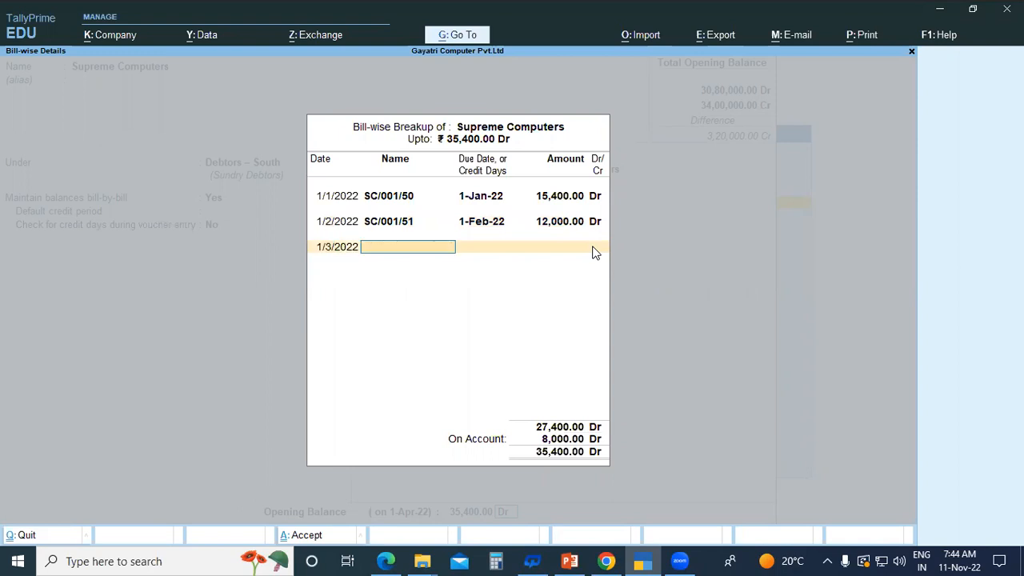
{"action": "type", "text": "SC/001/50"}
{"action": "key", "text": "BackSpace"}
{"action": "type", "text": "2"}
{"action": "key", "text": "Return"}
{"action": "key", "text": "Return"}
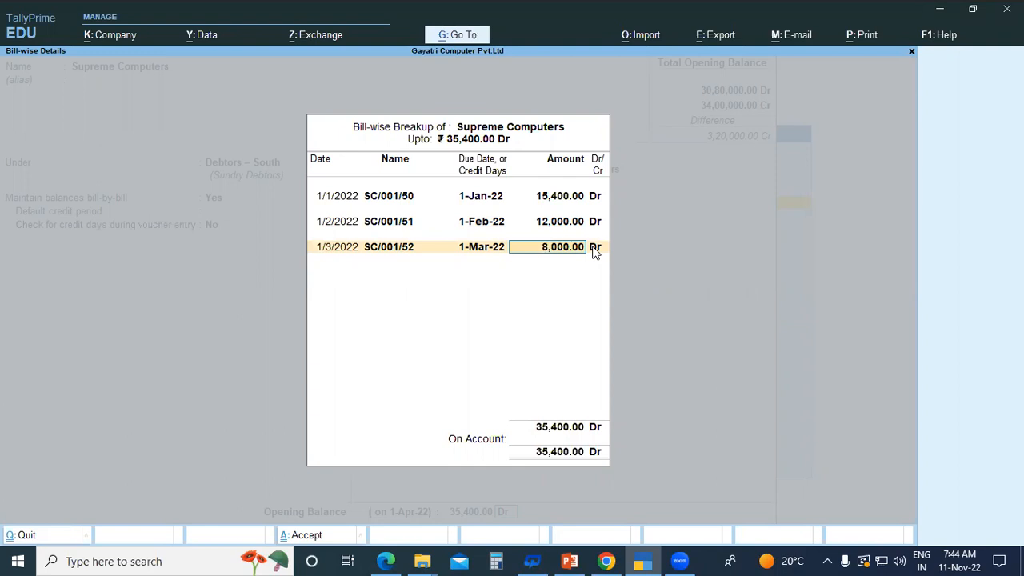
Step: Accept 8,000 Dr for the last bill and save the Supreme Computers ledger with its breakup
{"action": "key", "text": "Return"}
{"action": "key", "text": "Return"}
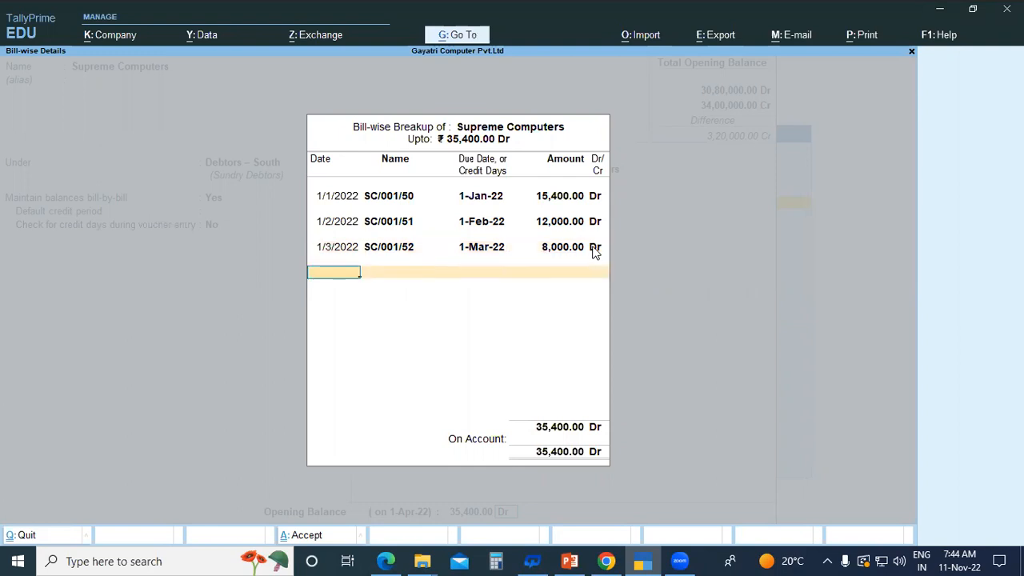
{"action": "key", "text": "Return"}
{"action": "key", "text": "Return"}
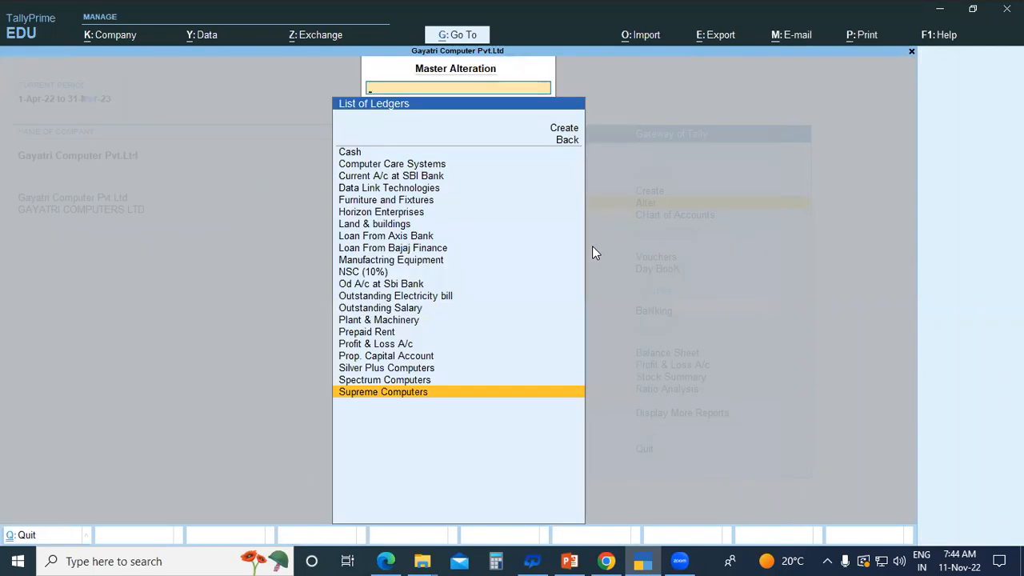
Step: Copy the first Data Link Technologies bill number, DLT/002/450, from the PDF and return to TallyPrime's ledger list
{"action": "key", "text": "alt+Tab"}
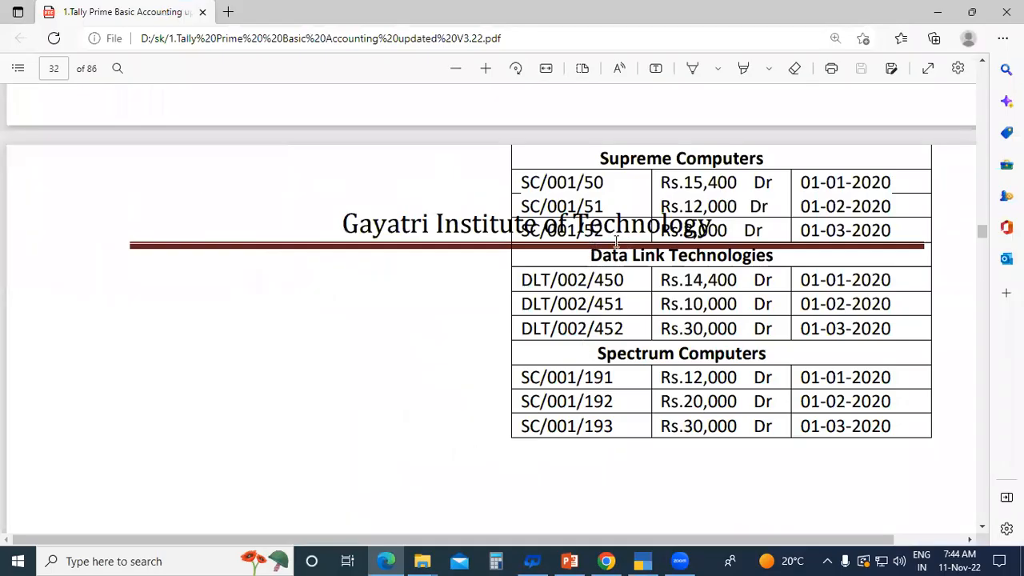
{"action": "left_click_drag", "start_coordinate": [520, 280], "coordinate": [627, 279]}
{"action": "key", "text": "ctrl+c"}
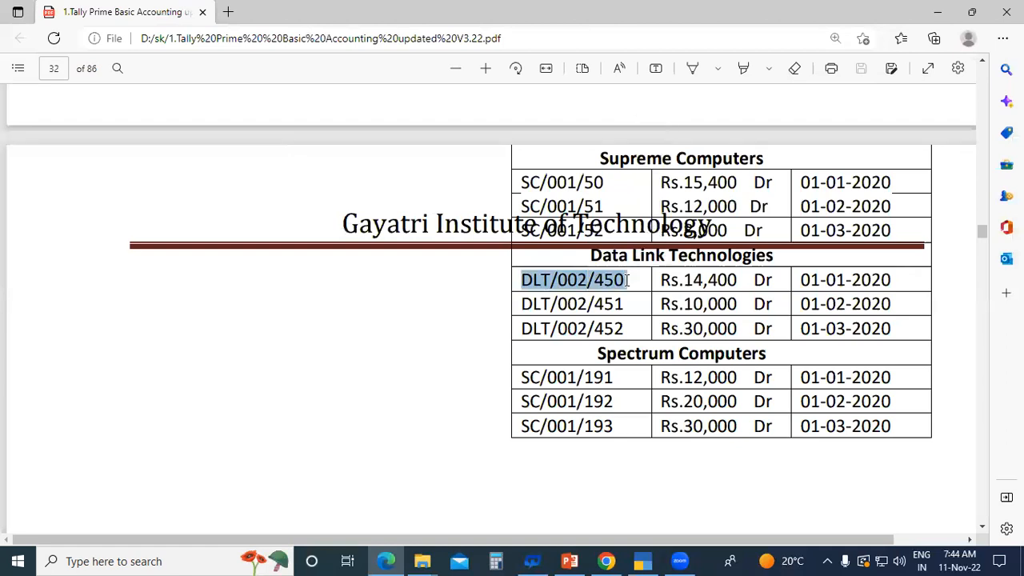
{"action": "key", "text": "alt+Tab"}
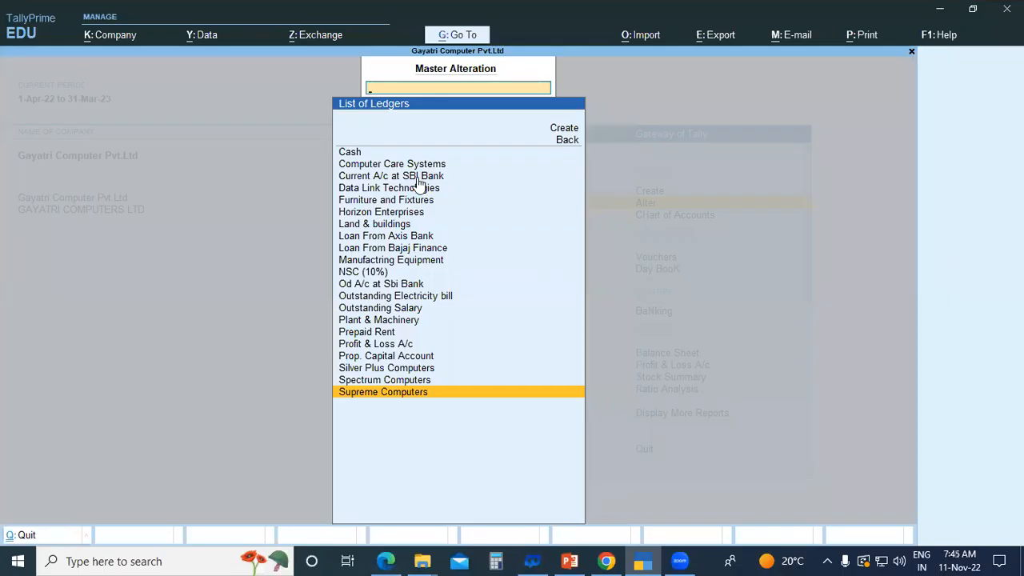
Step: Open the Data Link Technologies ledger for alteration and go through its details to the bill-wise breakup of the opening balance
{"action": "type", "text": "DA"}
{"action": "key", "text": "Return"}
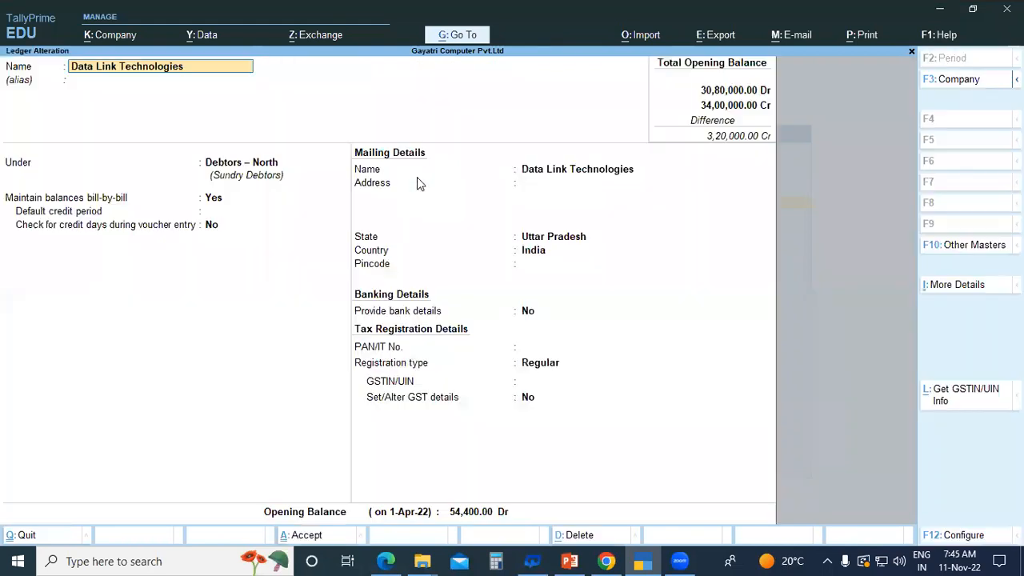
{"action": "key", "text": "Return"}
{"action": "key", "text": "Return"}
{"action": "key", "text": "Return"}
{"action": "key", "text": "Return"}
{"action": "key", "text": "Return"}
{"action": "key", "text": "Return"}
{"action": "key", "text": "Return"}
{"action": "key", "text": "Return"}
{"action": "key", "text": "Return"}
{"action": "key", "text": "Return"}
{"action": "key", "text": "Return"}
{"action": "key", "text": "Return"}
{"action": "key", "text": "Return"}
{"action": "key", "text": "Return"}
{"action": "key", "text": "Return"}
{"action": "key", "text": "Return"}
{"action": "key", "text": "Return"}
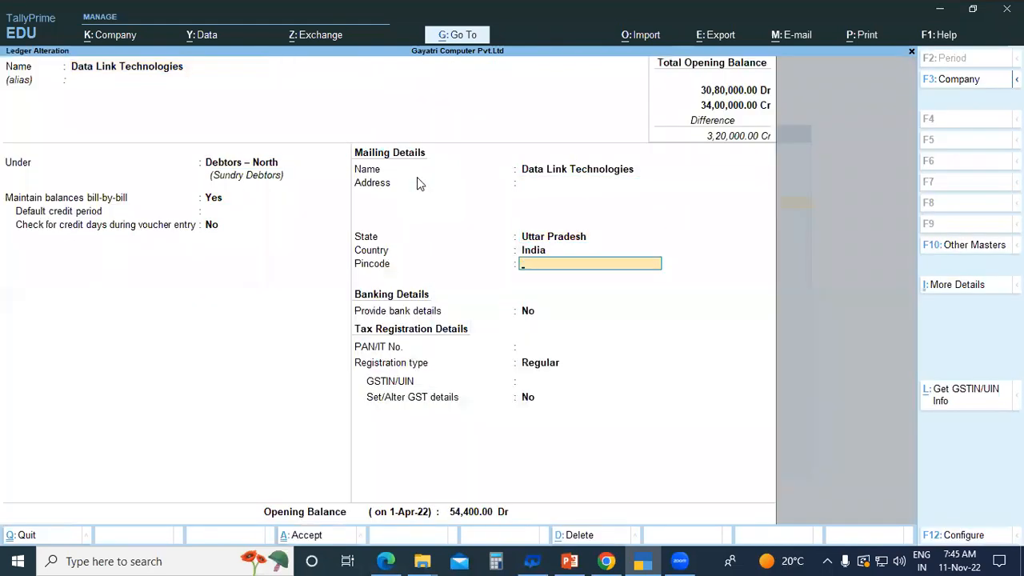
{"action": "key", "text": "Return"}
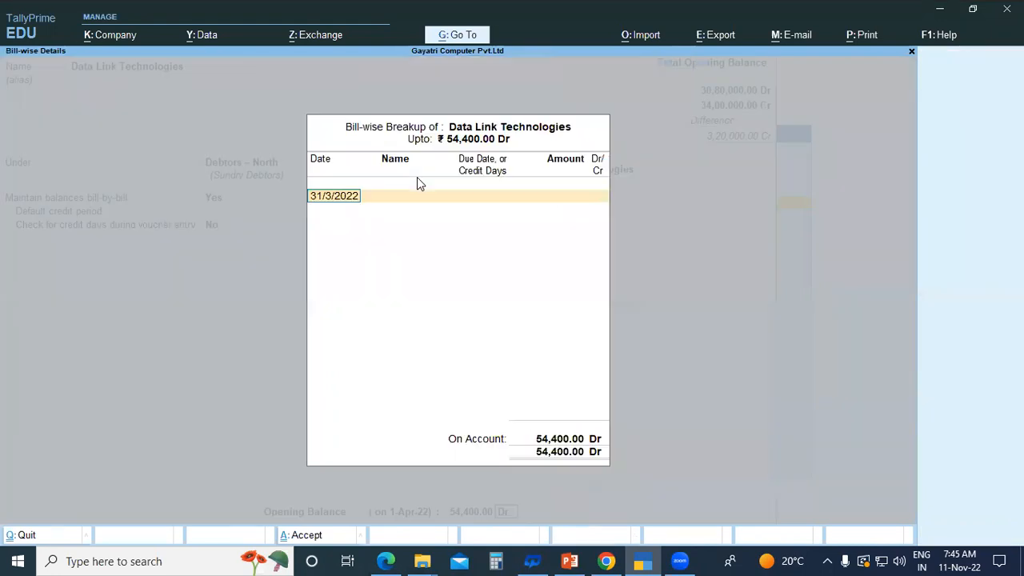
Step: Add the first Data Link Technologies bill dated 1/1/2022 with number DLT/002/450, due date 1-Jan-22 and amount 14,400 Dr
{"action": "type", "text": "01/1"}
{"action": "key", "text": "Return"}
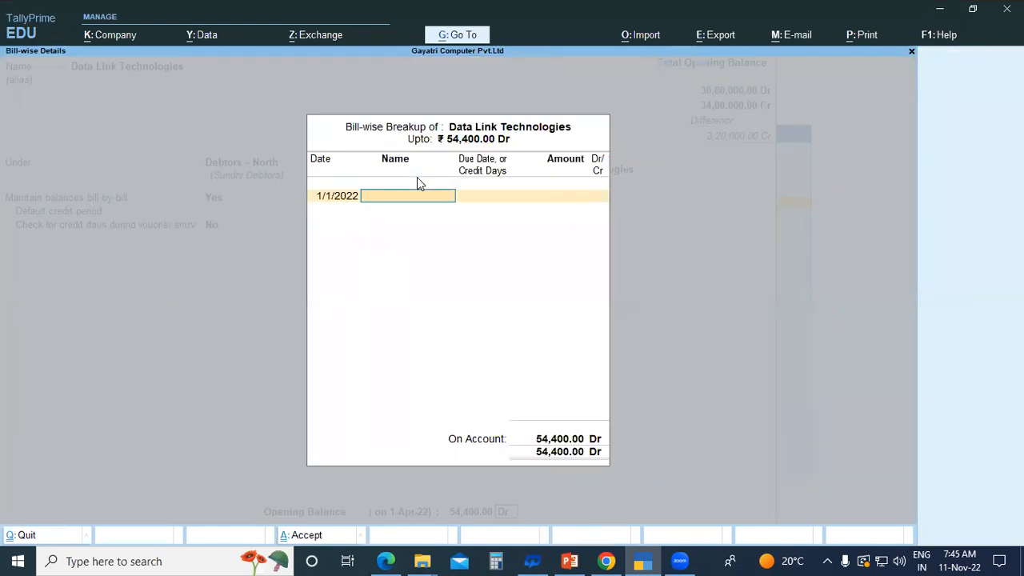
{"action": "type", "text": "DLT/002/450"}
{"action": "key", "text": "Return"}
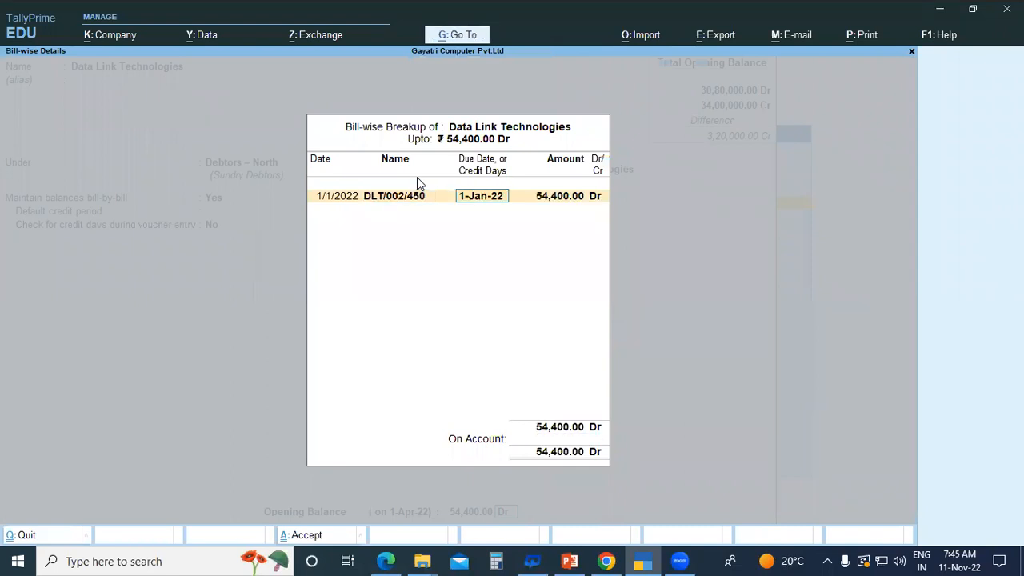
{"action": "key", "text": "Return"}
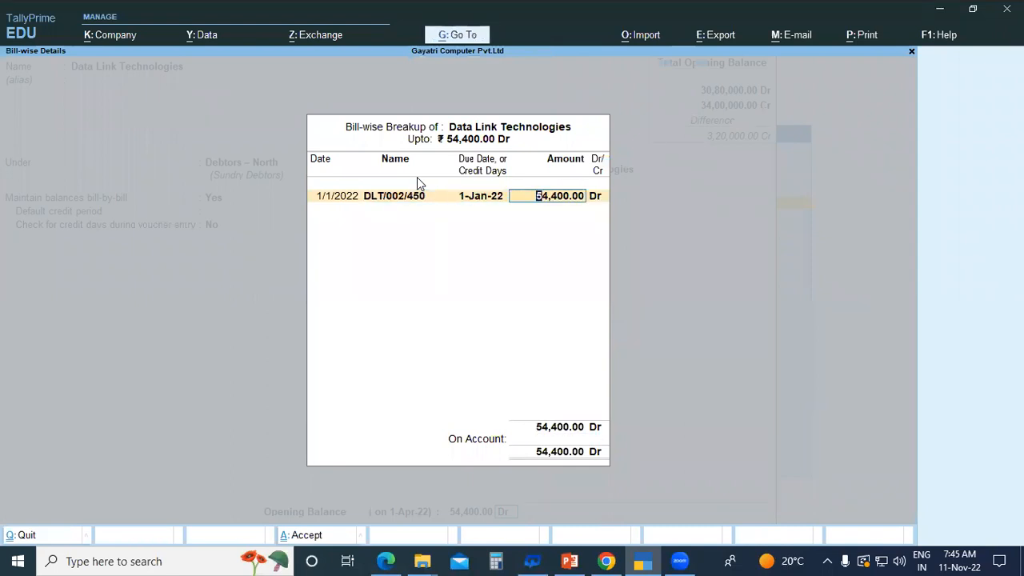
{"action": "type", "text": "14,400"}
{"action": "key", "text": "Return"}
{"action": "key", "text": "Return"}
Step: Add the second Data Link Technologies bill dated 1/2/2022 with number DLT/002/451, due date 1-Feb-22 and amount 10,000 Dr
{"action": "type", "text": "01/2"}
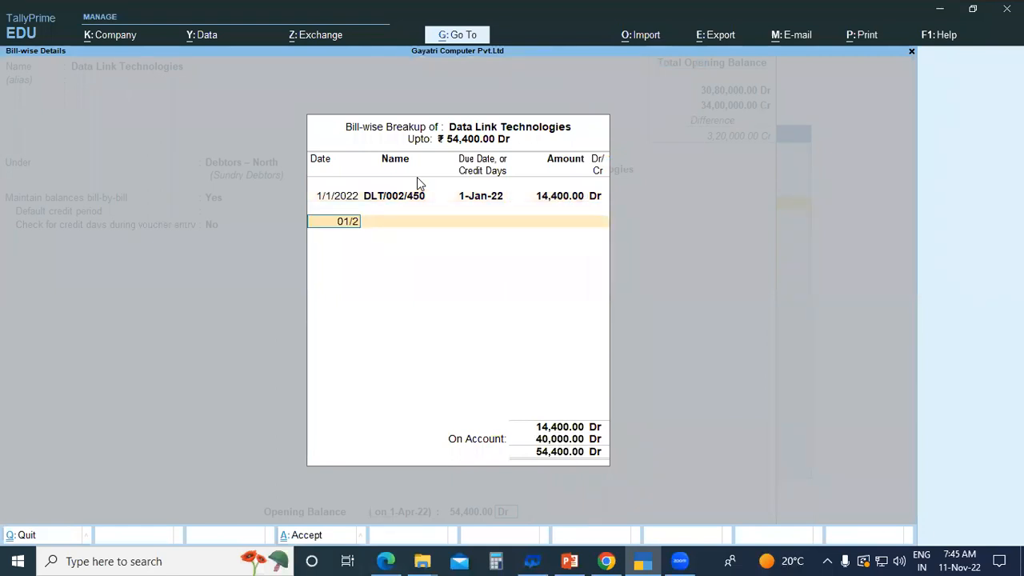
{"action": "key", "text": "Return"}
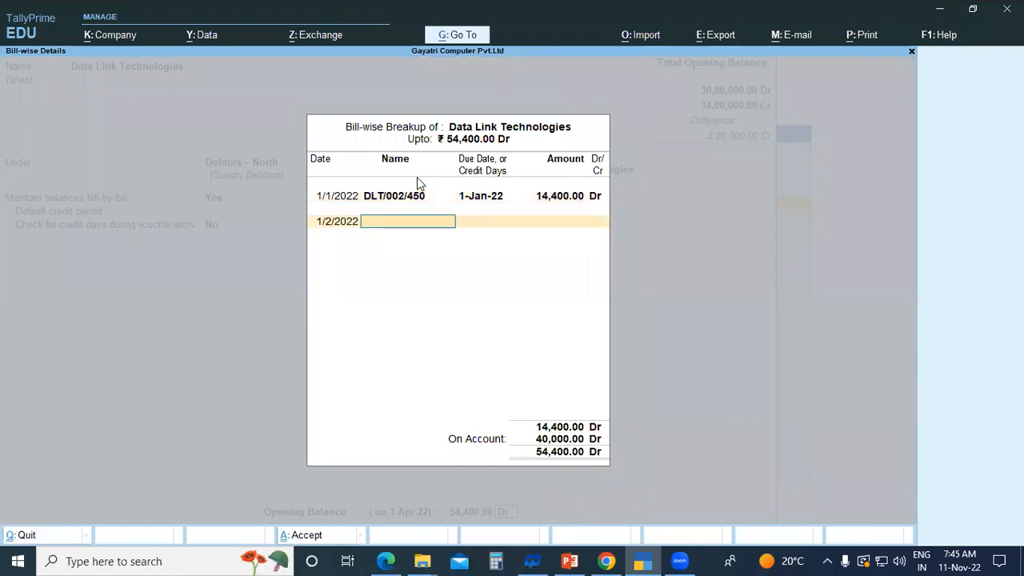
{"action": "key", "text": "ctrl+v"}
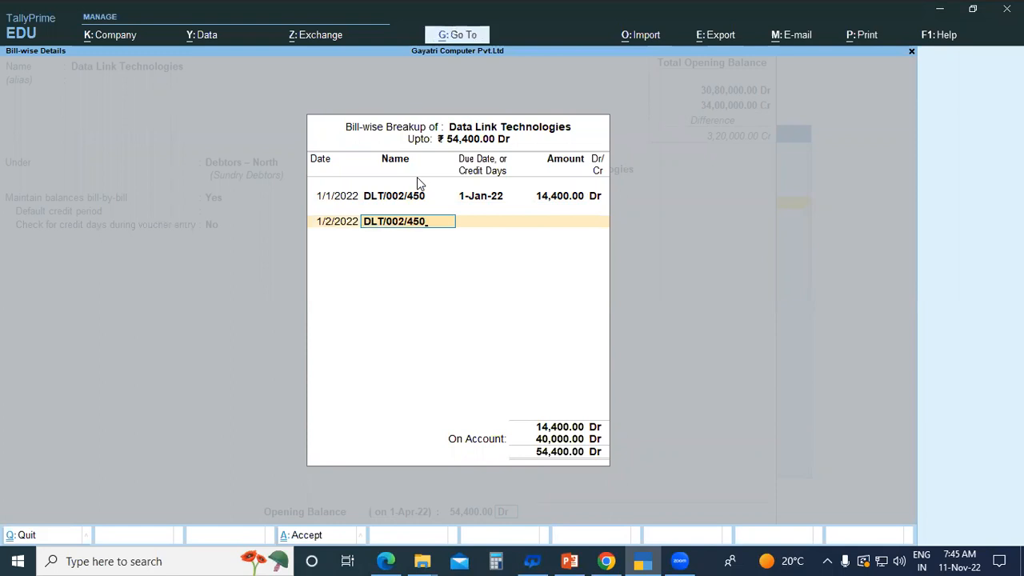
{"action": "key", "text": "BackSpace"}
{"action": "type", "text": "1"}
{"action": "key", "text": "Return"}
{"action": "key", "text": "Return"}
{"action": "type", "text": "10,000"}
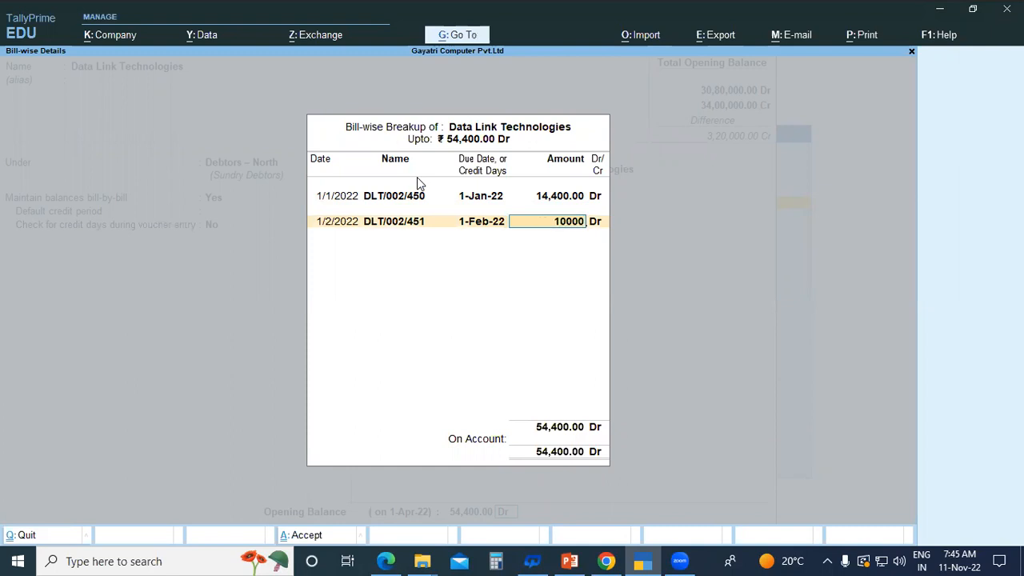
{"action": "key", "text": "Return"}
{"action": "key", "text": "Return"}
Step: Add the third Data Link Technologies bill dated 1/3/2022 with number DLT/002/452 and due date 1-Mar-22
{"action": "type", "text": "0"}
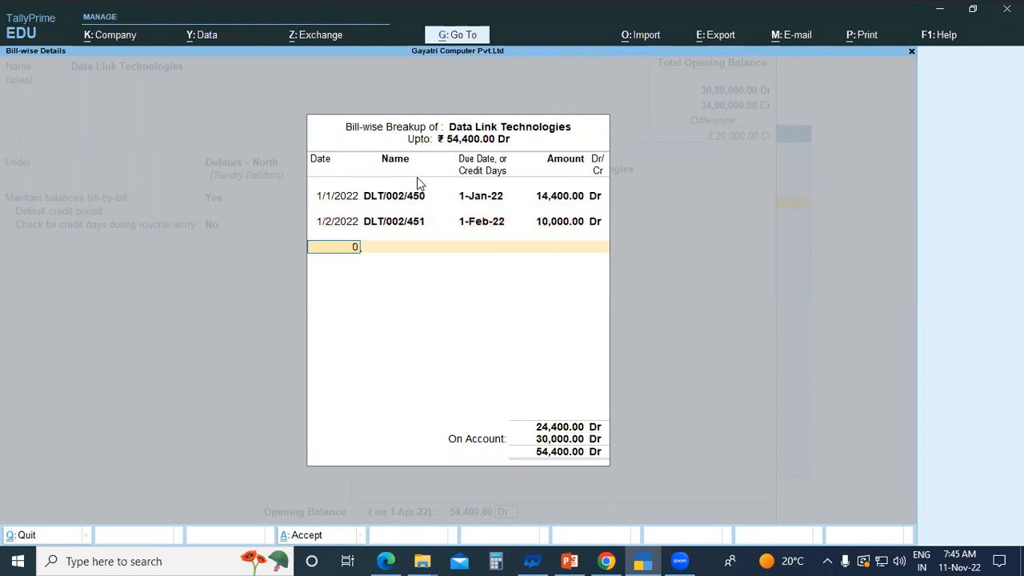
{"action": "type", "text": "1/3"}
{"action": "key", "text": "Return"}
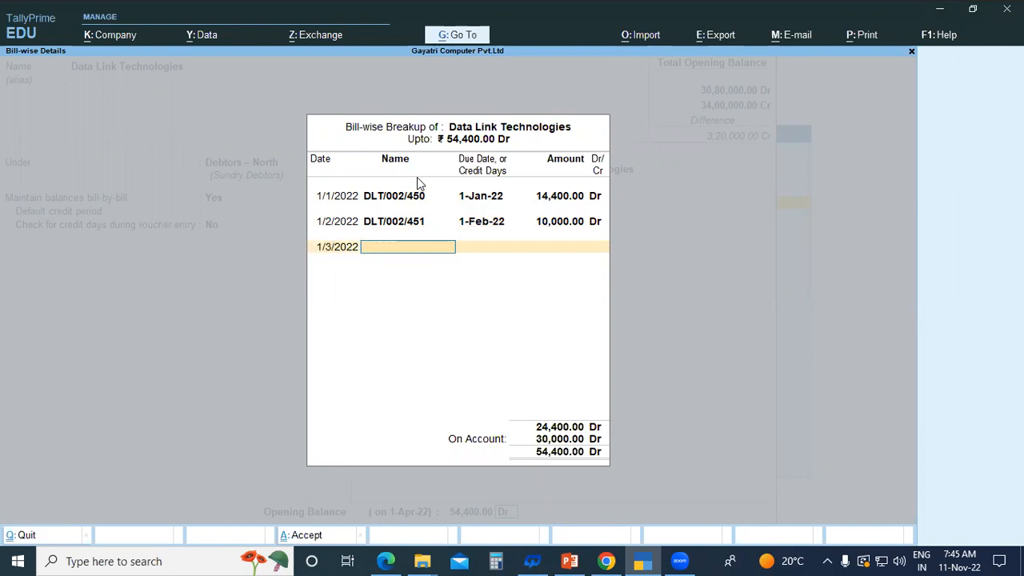
{"action": "key", "text": "ctrl+alt+v"}
{"action": "key", "text": "BackSpace"}
{"action": "type", "text": "2"}
{"action": "key", "text": "Return"}
{"action": "key", "text": "Return"}
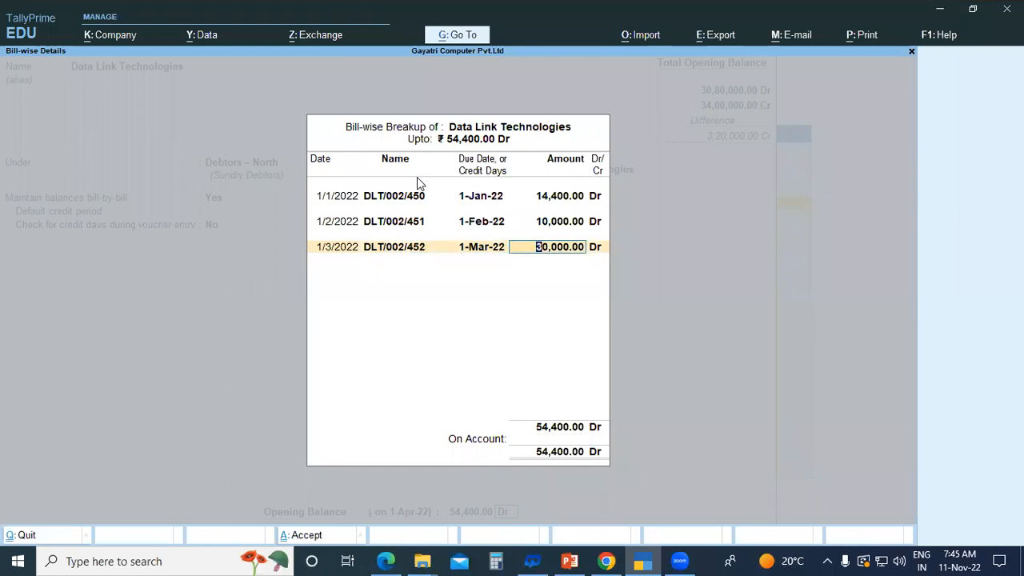
Step: Accept the third Data Link Technologies bill's amount of 30,000 Dr, finish the breakup and save the ledger
{"action": "key", "text": "Return"}
{"action": "key", "text": "Return"}
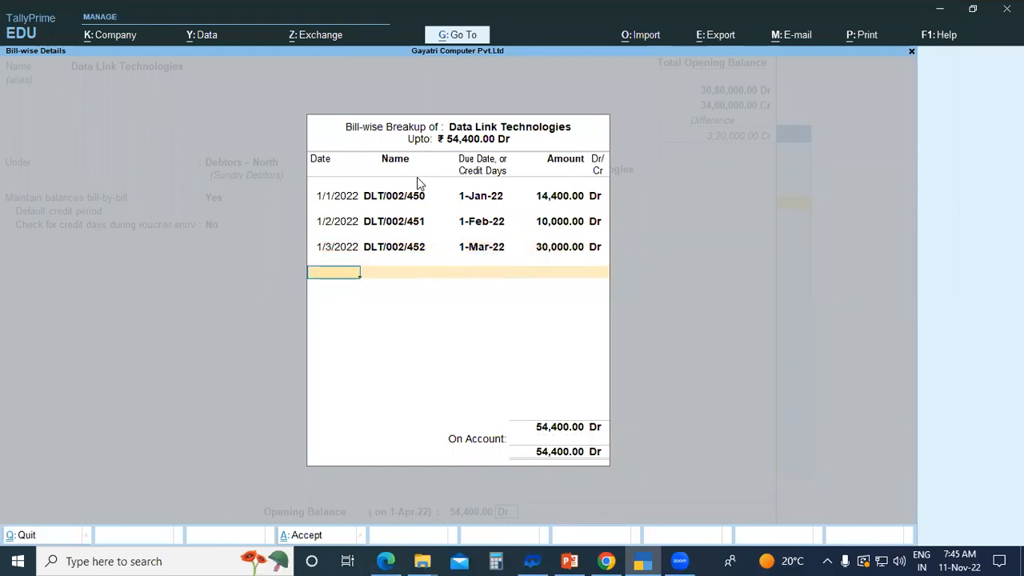
{"action": "key", "text": "Return"}
{"action": "key", "text": "Return"}
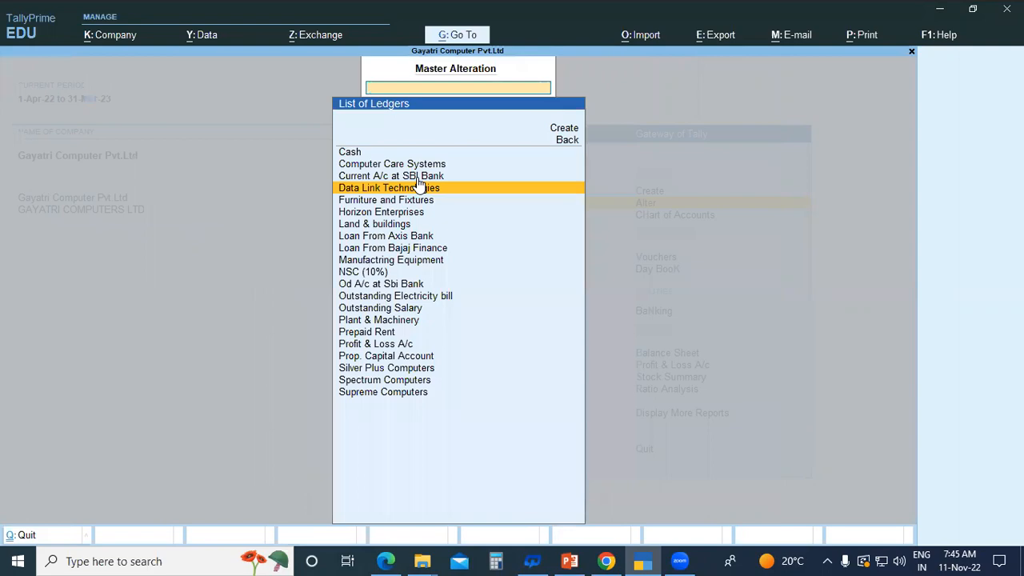
Step: Copy the bill number SC/001/191 from the Spectrum Computers table in the PDF open in Edge and switch back to TallyPrime
{"action": "key", "text": "alt+Tab"}
{"action": "left_click", "coordinate": [574, 356]}
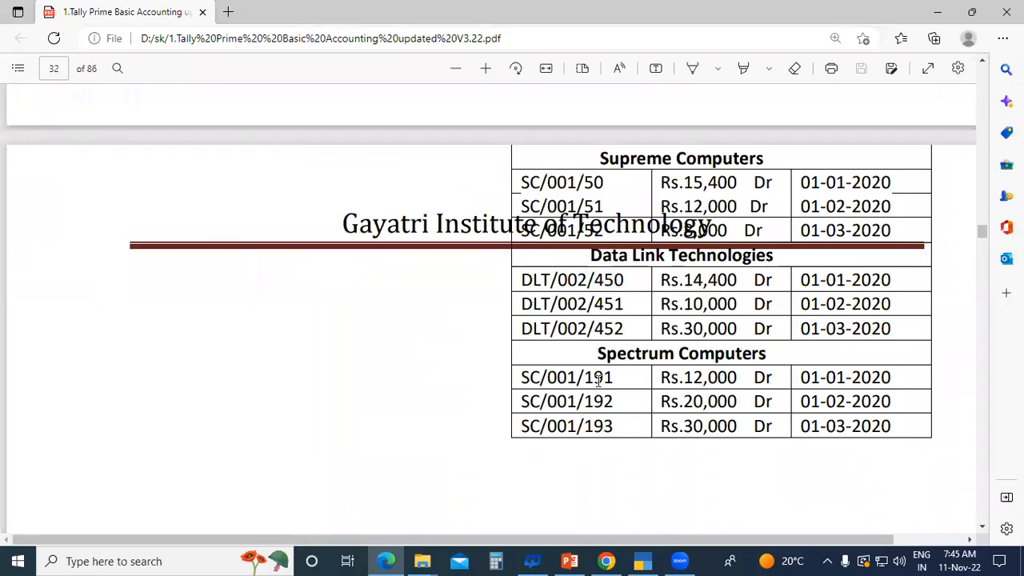
{"action": "double_click", "coordinate": [598, 379]}
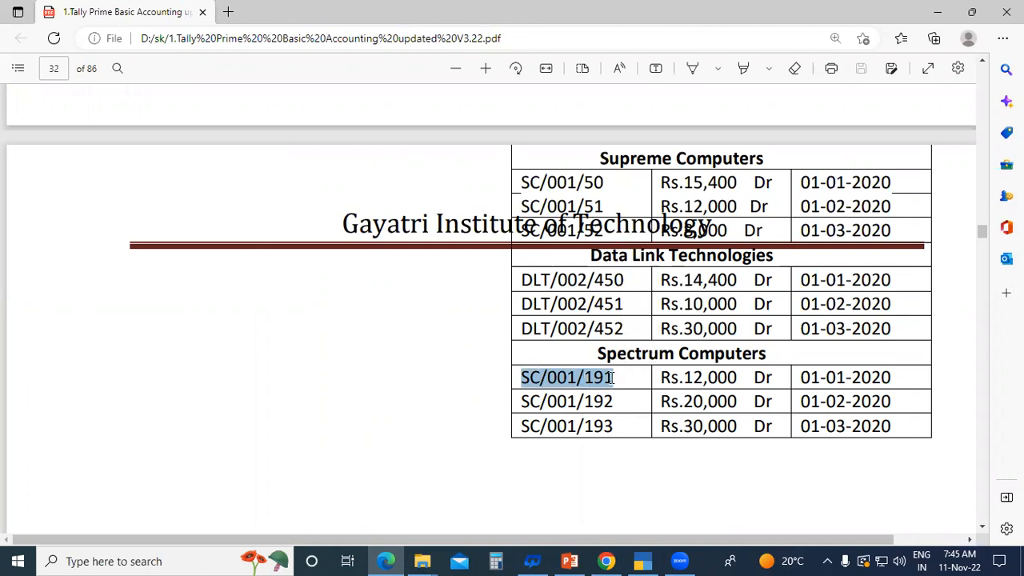
{"action": "key", "text": "alt+Tab"}
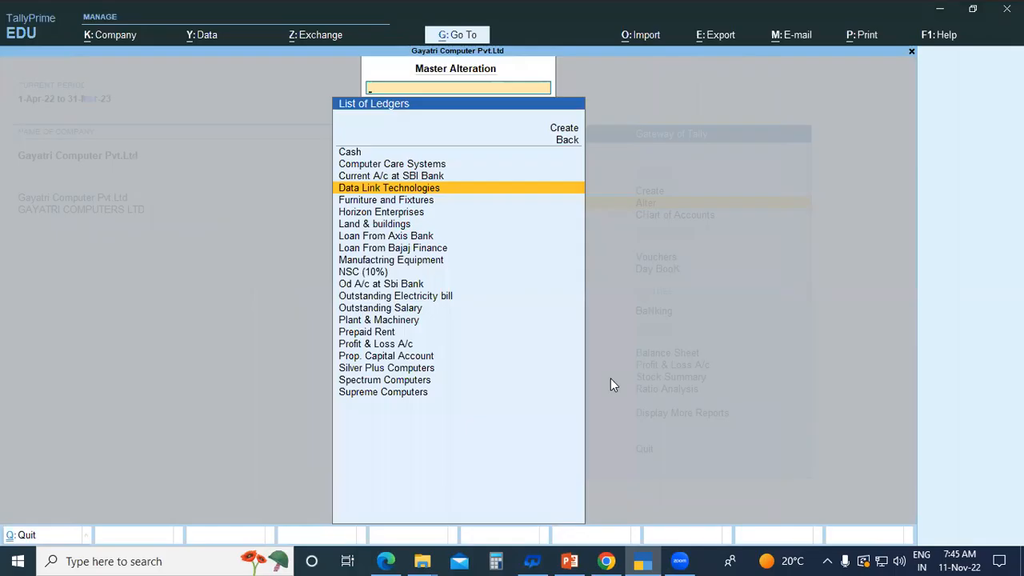
Step: Open the Spectrum Computers ledger for alteration and go through its details to the bill-wise breakup of the opening balance
{"action": "type", "text": "spe"}
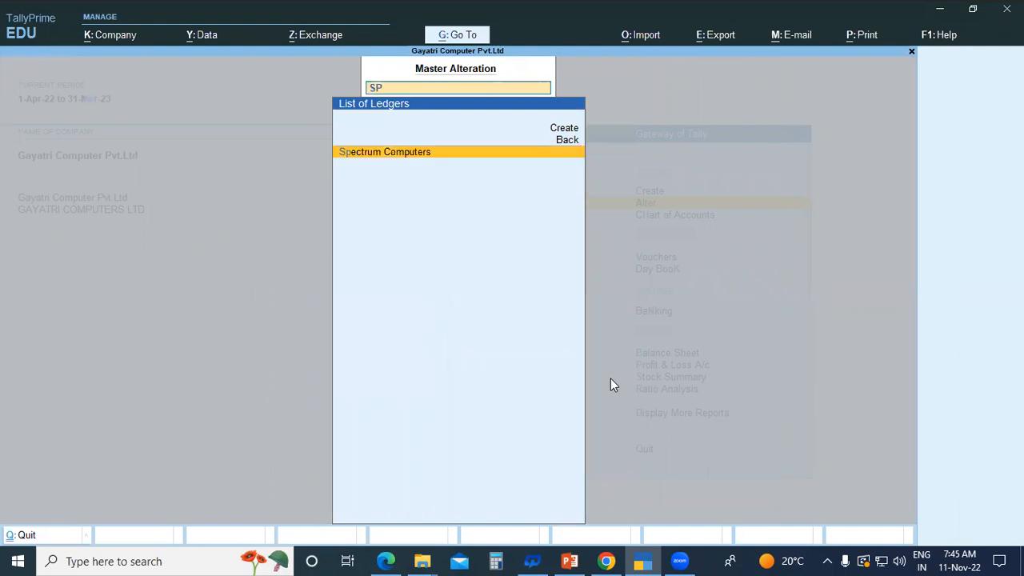
{"action": "key", "text": "Return"}
{"action": "key", "text": "Return"}
{"action": "key", "text": "Return"}
{"action": "key", "text": "Return"}
{"action": "key", "text": "Return"}
{"action": "key", "text": "Return"}
{"action": "key", "text": "Return"}
{"action": "key", "text": "Return"}
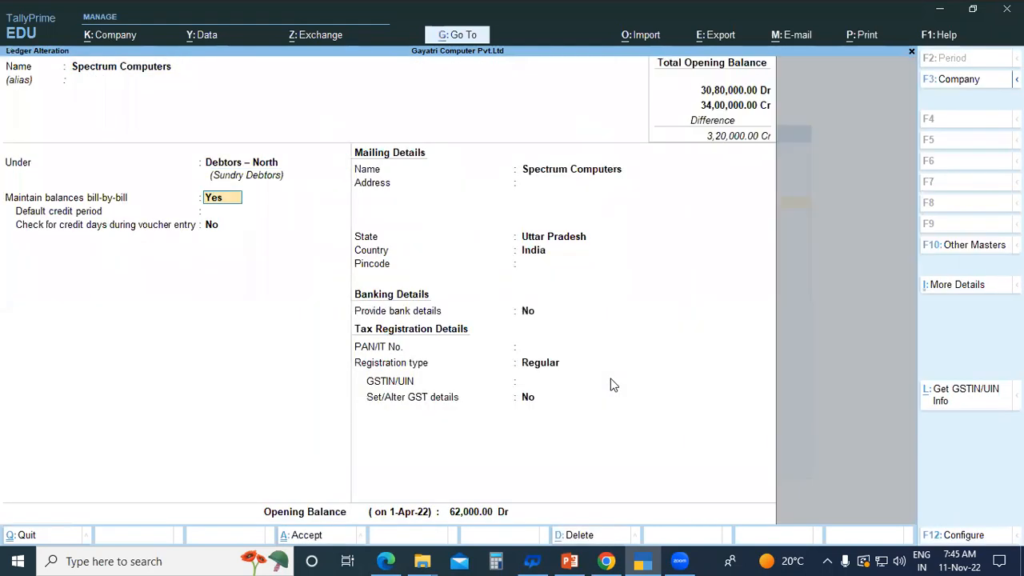
{"action": "key", "text": "Return"}
{"action": "key", "text": "Return"}
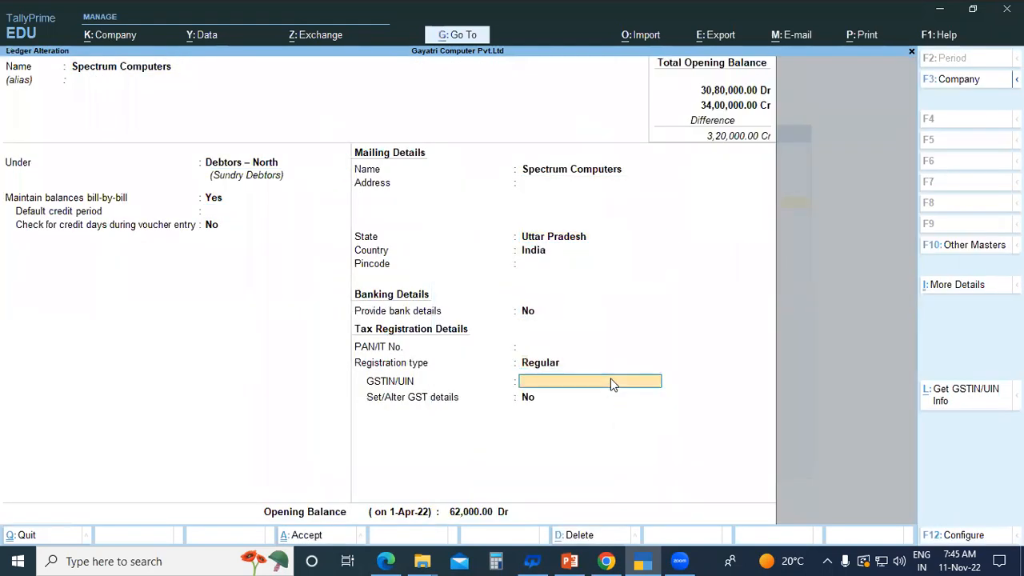
{"action": "key", "text": "Return"}
{"action": "key", "text": "Return"}
{"action": "key", "text": "Return"}
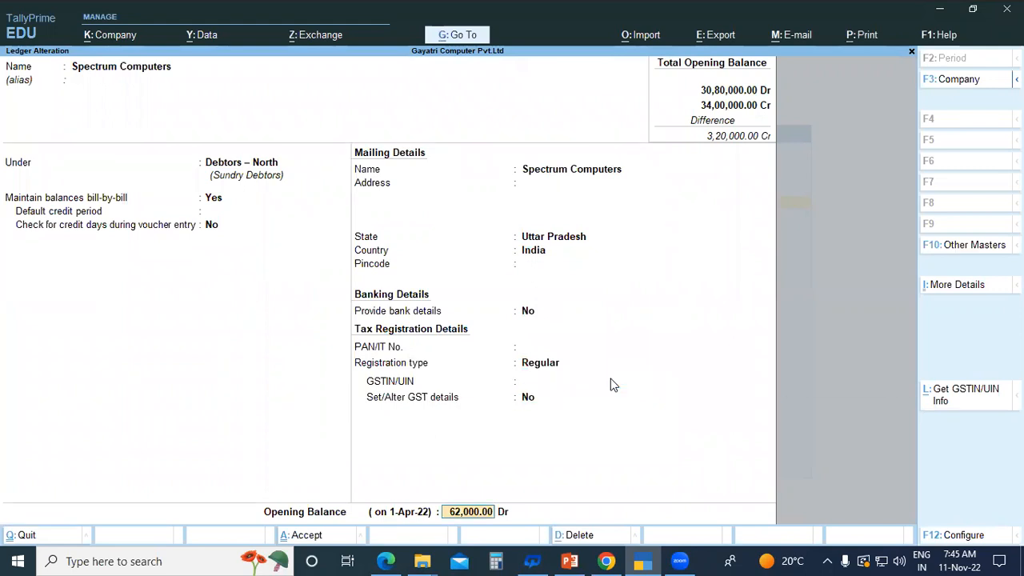
{"action": "key", "text": "Return"}
Step: Add the first Spectrum Computers bill dated 1/1/2022 with number SC/001/191, due date 1-Jan-22 and amount 12,000 Dr
{"action": "type", "text": "0"}
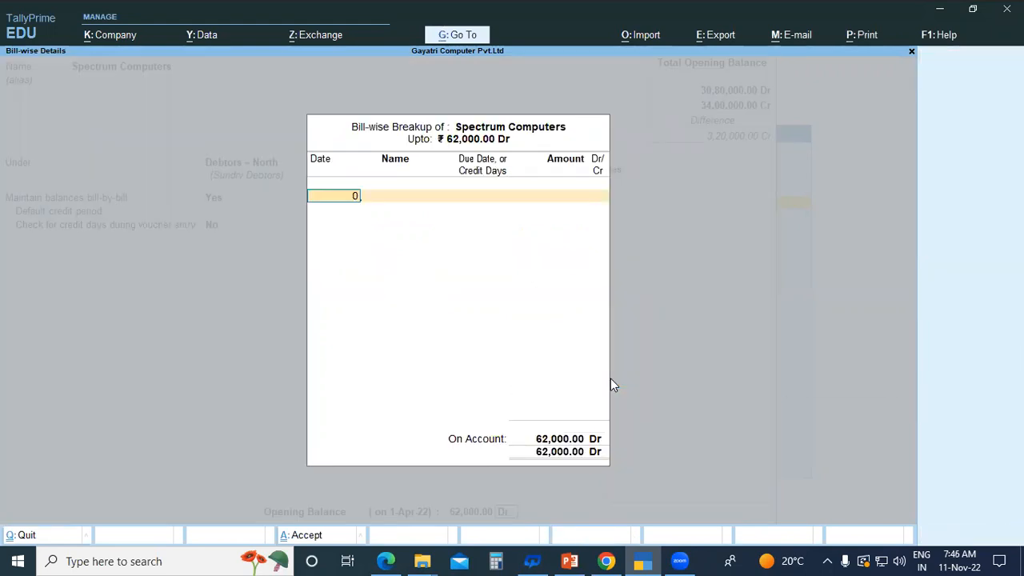
{"action": "type", "text": "1/1"}
{"action": "key", "text": "Return"}
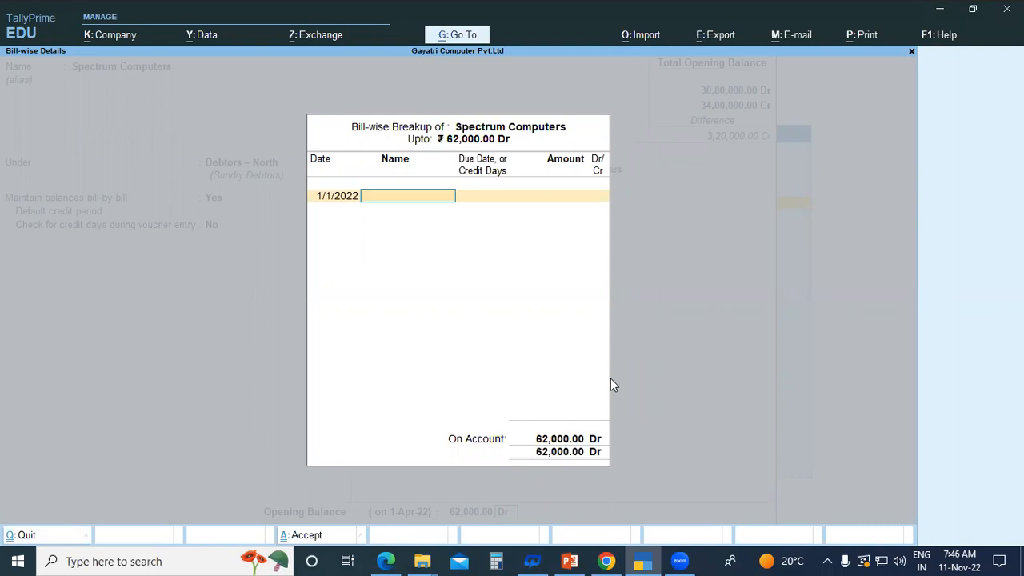
{"action": "type", "text": "SC/001/191"}
{"action": "key", "text": "Return"}
{"action": "key", "text": "Return"}
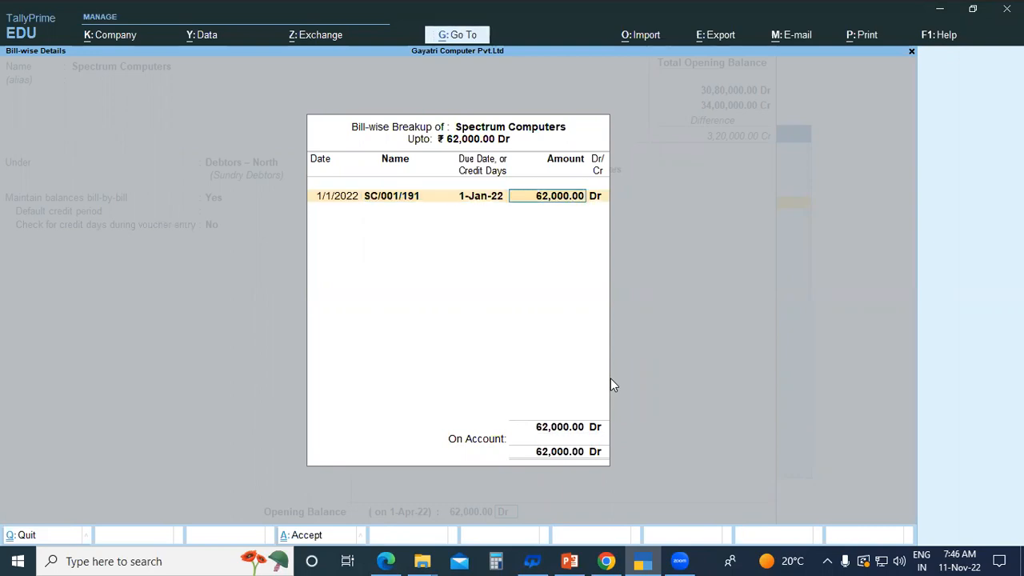
{"action": "type", "text": "12,"}
{"action": "type", "text": "000"}
{"action": "key", "text": "Return"}
Step: Add the second Spectrum Computers bill dated 1/2/2022 with number SC/001/192, due date 1-Feb-22 and amount 20,000 Dr
{"action": "type", "text": "01/2"}
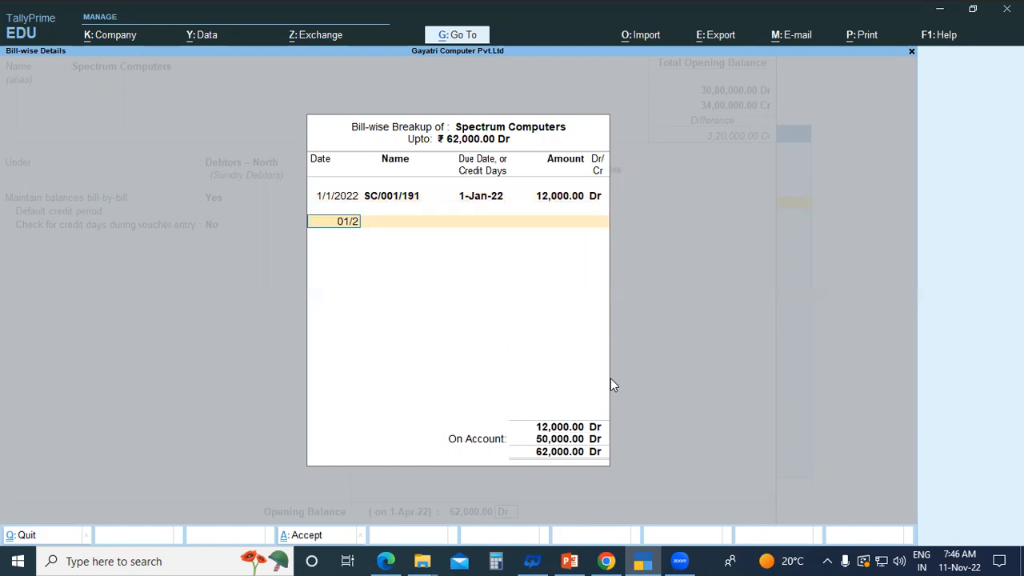
{"action": "key", "text": "Return"}
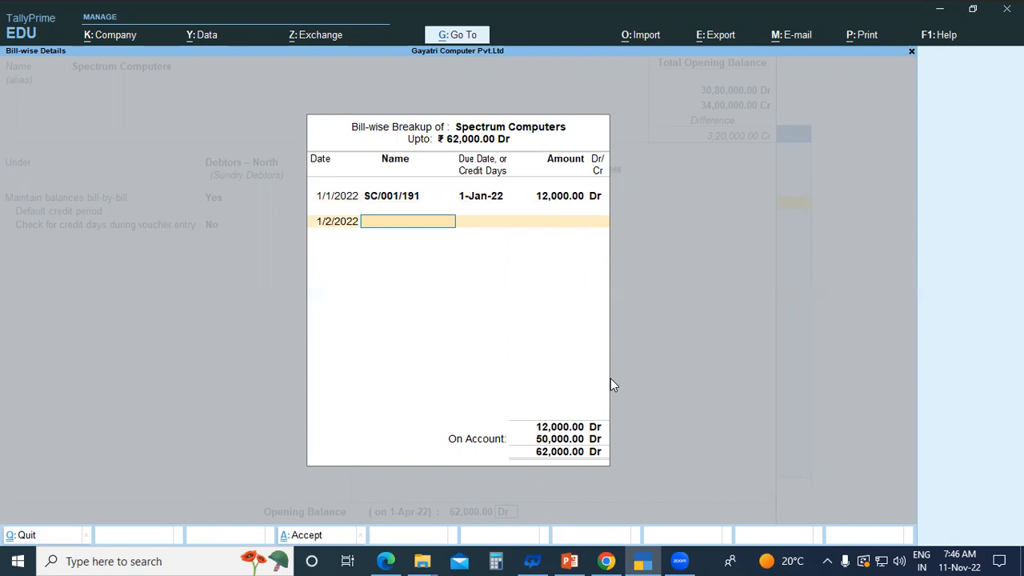
{"action": "key", "text": "ctrl+alt+v"}
{"action": "key", "text": "BackSpace"}
{"action": "type", "text": "2"}
{"action": "key", "text": "Return"}
{"action": "key", "text": "Return"}
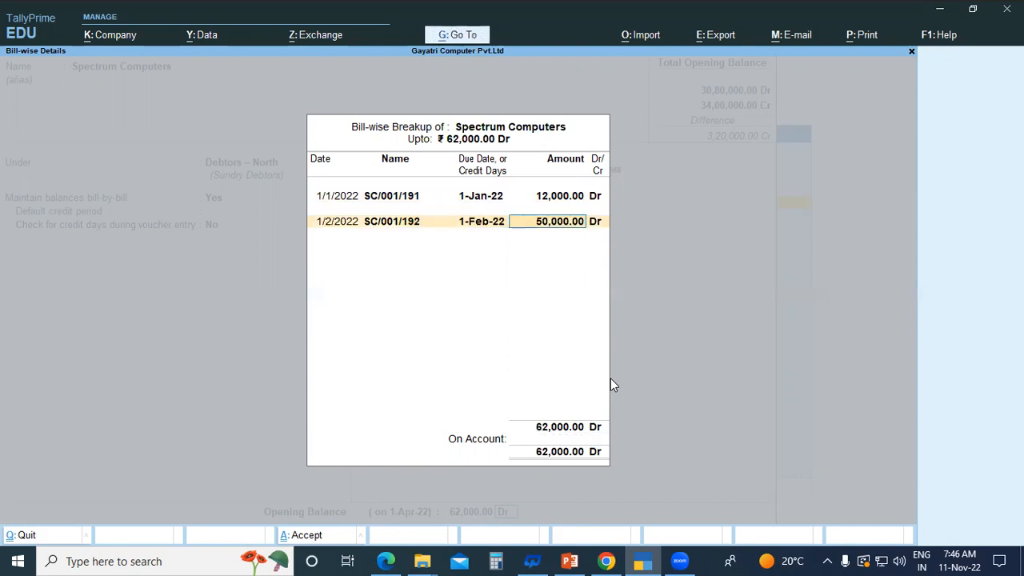
{"action": "type", "text": "20000"}
{"action": "key", "text": "Return"}
{"action": "key", "text": "Return"}
Step: Add the third Spectrum Computers bill dated 1/3/2022 with number SC/001/193, due date 1-Mar-22 and amount 30,000 Dr, and save the ledger
{"action": "type", "text": "01/03"}
{"action": "key", "text": "Return"}
{"action": "type", "text": "SC/001/191"}
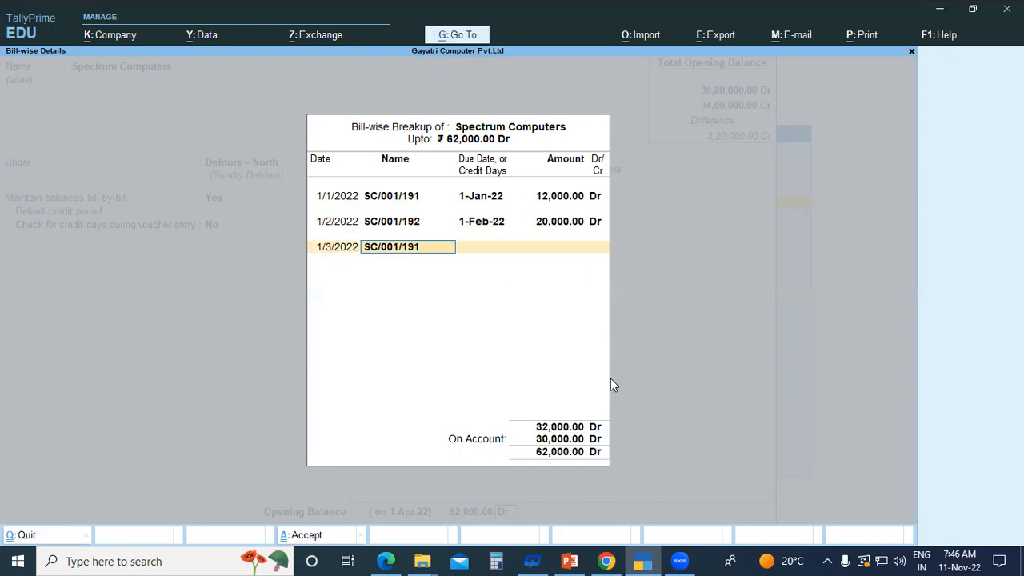
{"action": "key", "text": "BackSpace"}
{"action": "type", "text": "3"}
{"action": "key", "text": "Return"}
{"action": "key", "text": "Return"}
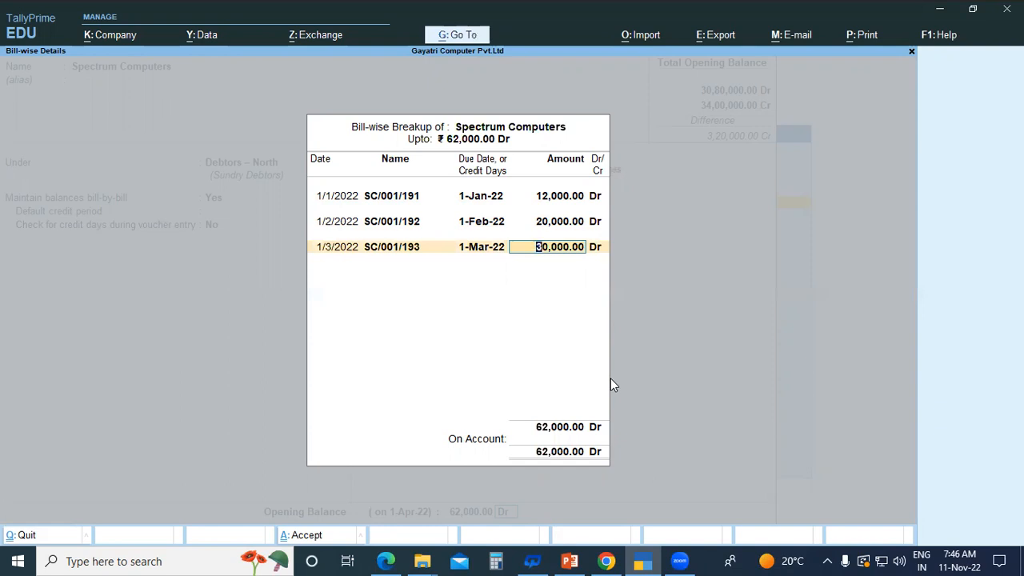
{"action": "key", "text": "Return"}
{"action": "key", "text": "Return"}
{"action": "key", "text": "Return"}
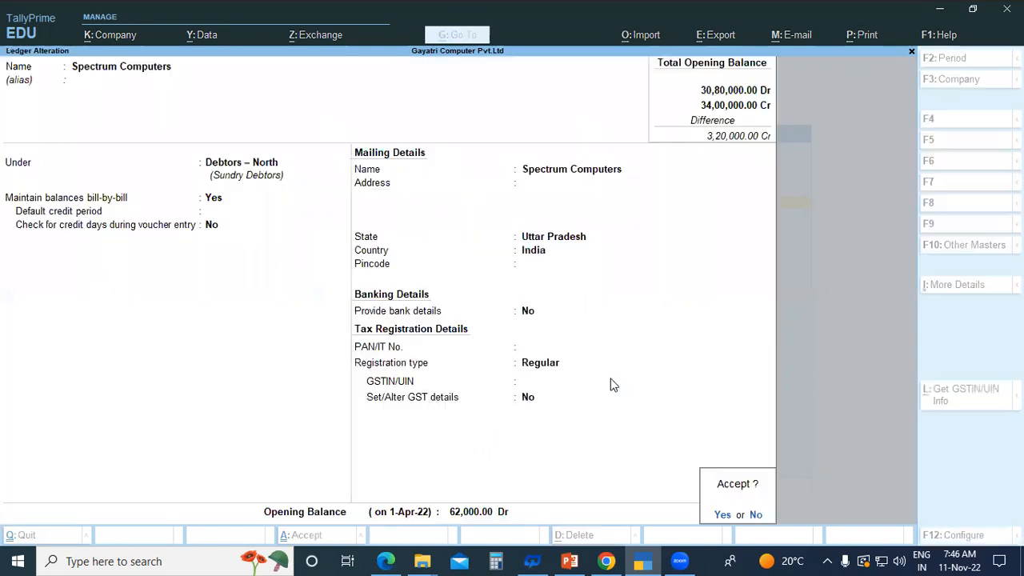
{"action": "key", "text": "Return"}
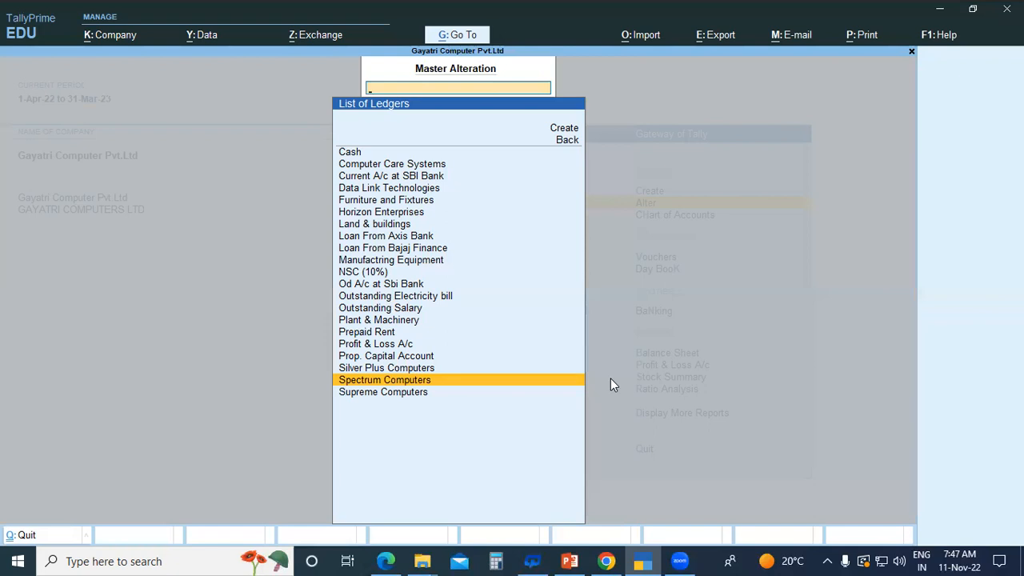
Step: Leave the master alteration and open the company's Balance Sheet in its detailed view
{"action": "key", "text": "Escape"}
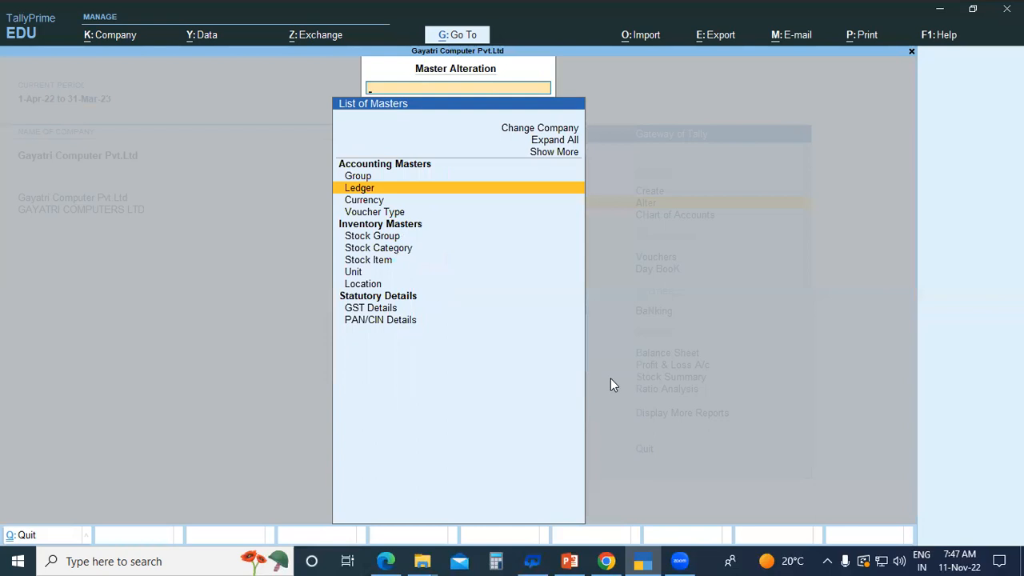
{"action": "key", "text": "Escape"}
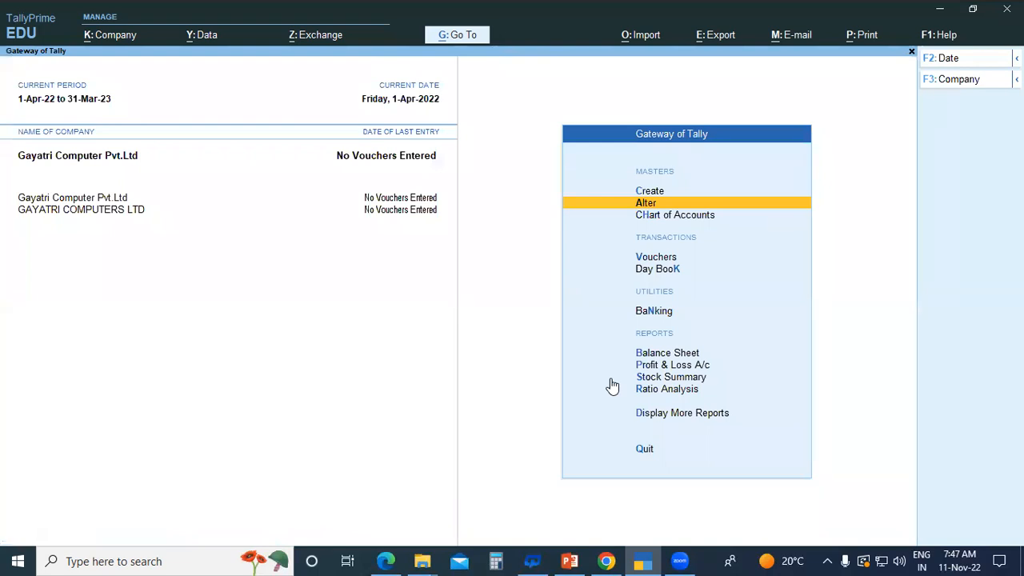
{"action": "key", "text": "Down"}
{"action": "key", "text": "Down"}
{"action": "key", "text": "Down"}
{"action": "key", "text": "Down"}
{"action": "key", "text": "Down"}
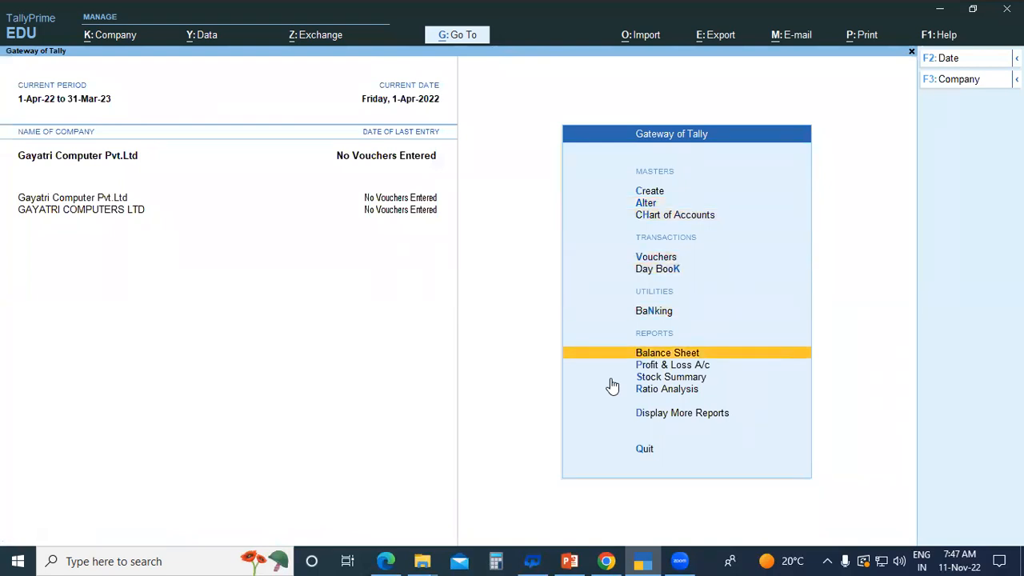
{"action": "key", "text": "Return"}
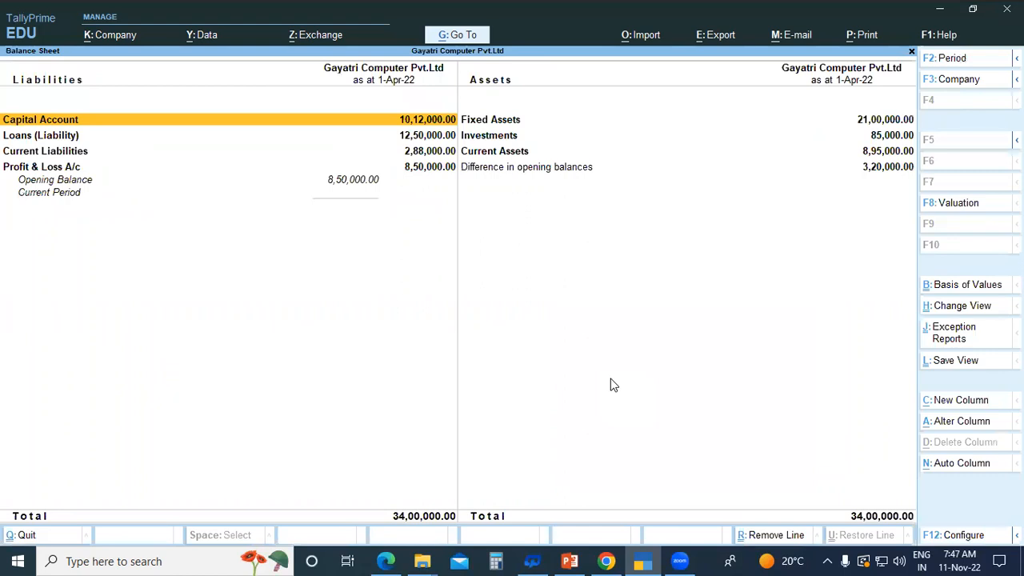
{"action": "key", "text": "alt"}
{"action": "key", "text": "alt+F5"}
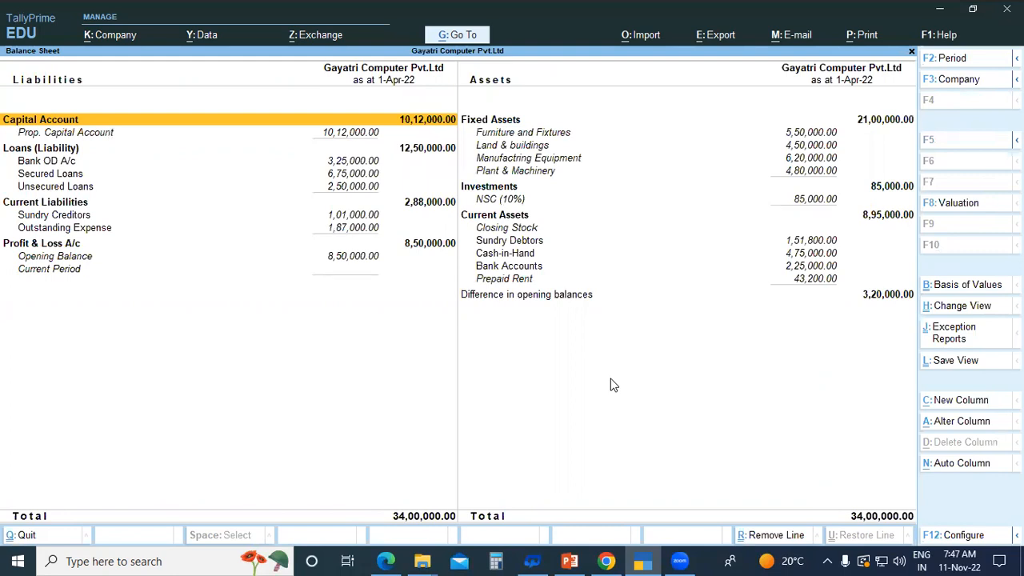
Step: Drill down from Sundry Creditors to the April vouchers of Computer Care Systems and show its bill-wise outstandings
{"action": "key", "text": "Down"}
{"action": "key", "text": "Down"}
{"action": "key", "text": "Down"}
{"action": "key", "text": "Down"}
{"action": "key", "text": "Down"}
{"action": "key", "text": "Down"}
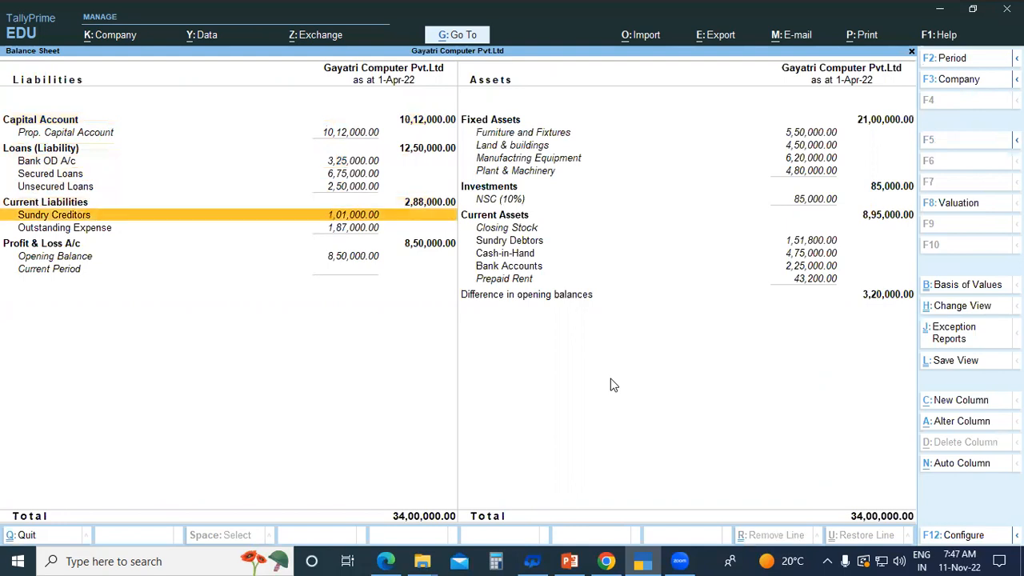
{"action": "key", "text": "Return"}
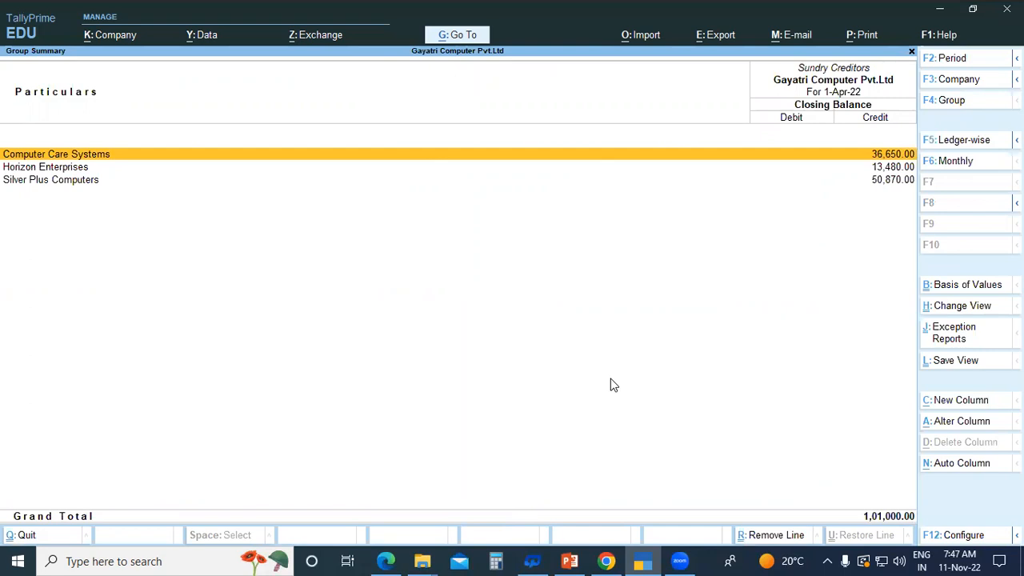
{"action": "key", "text": "Return"}
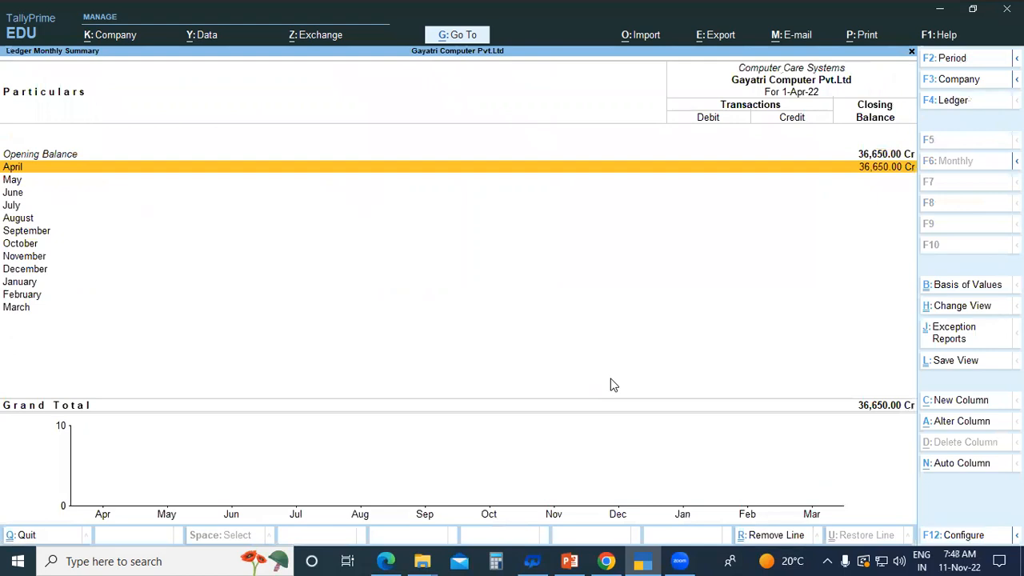
{"action": "key", "text": "Return"}
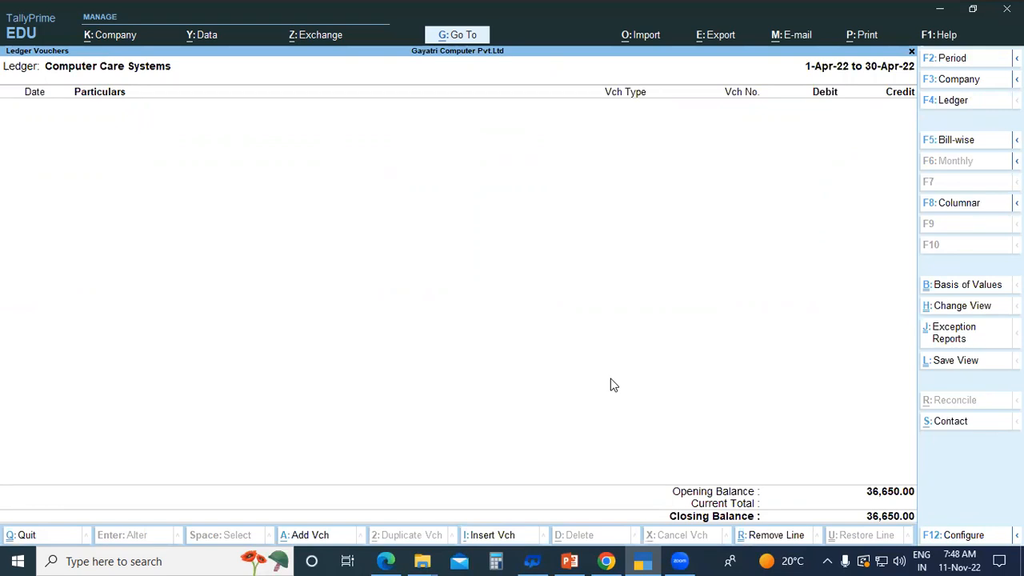
{"action": "key", "text": "F5"}
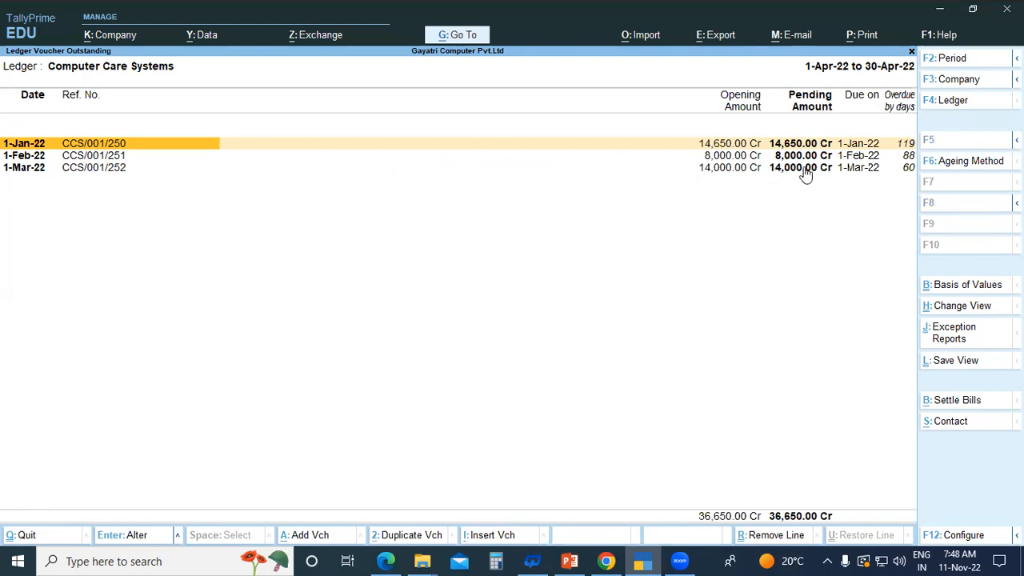
Step: Return to the Sundry Creditors summary and show the April bill-wise outstandings of Horizon Enterprises
{"action": "key", "text": "Escape"}
{"action": "key", "text": "Escape"}
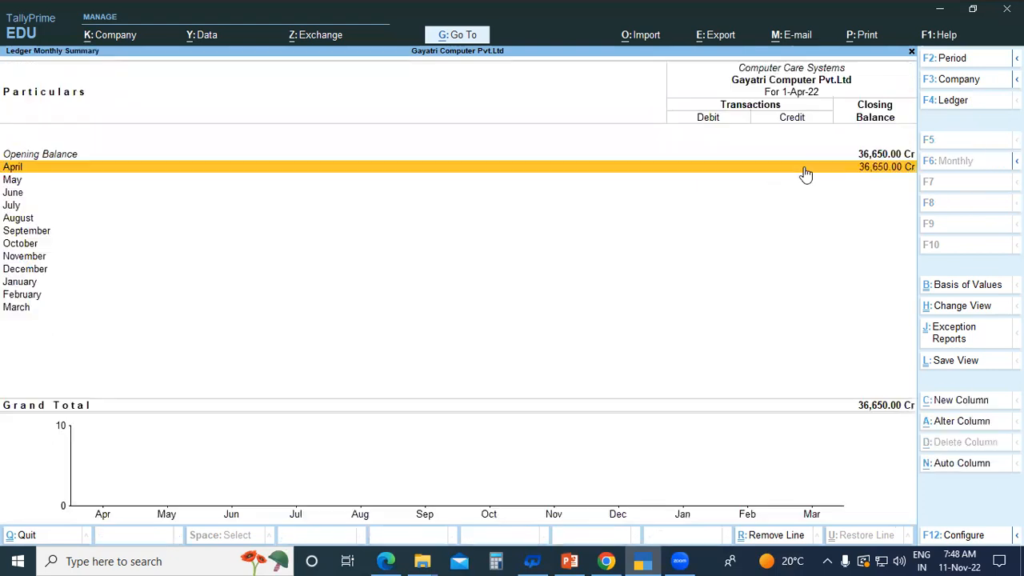
{"action": "key", "text": "Escape"}
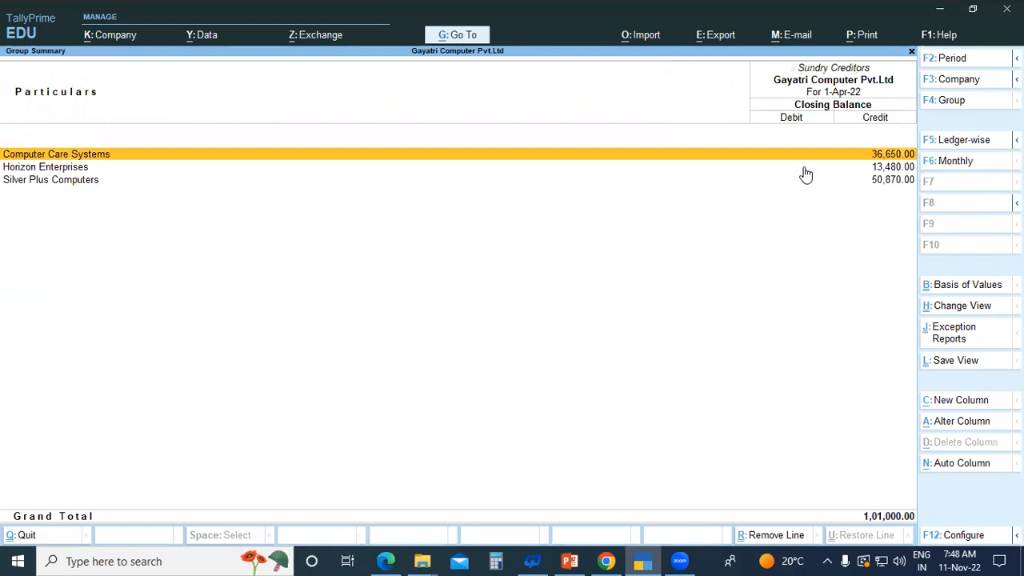
{"action": "key", "text": "Down"}
{"action": "key", "text": "Return"}
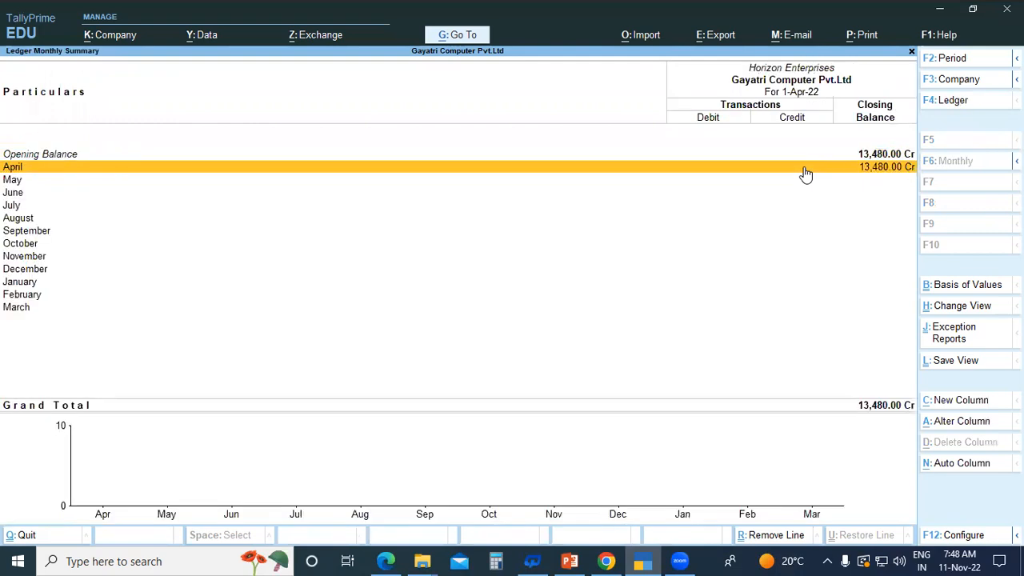
{"action": "key", "text": "Return"}
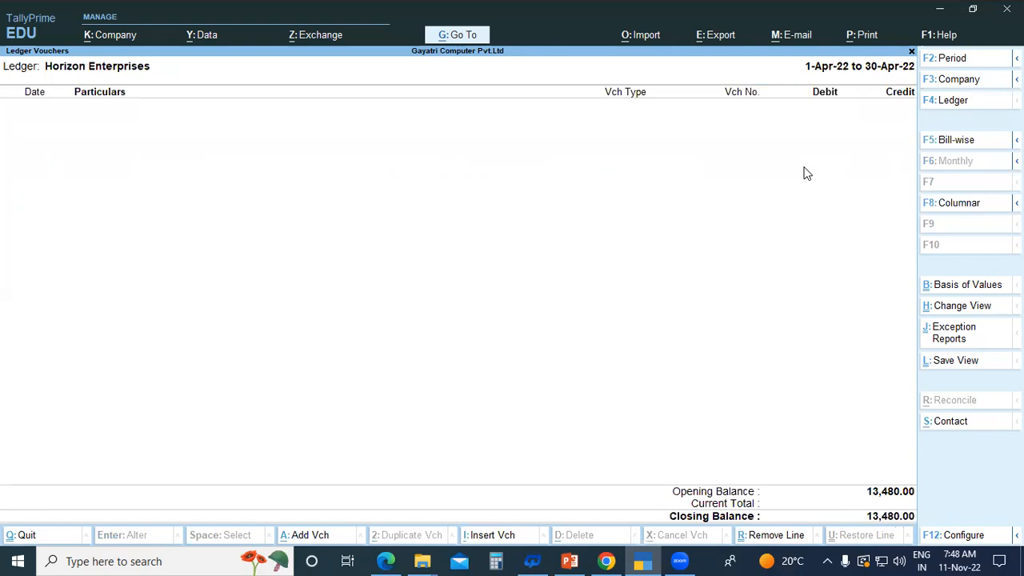
{"action": "key", "text": "F5"}
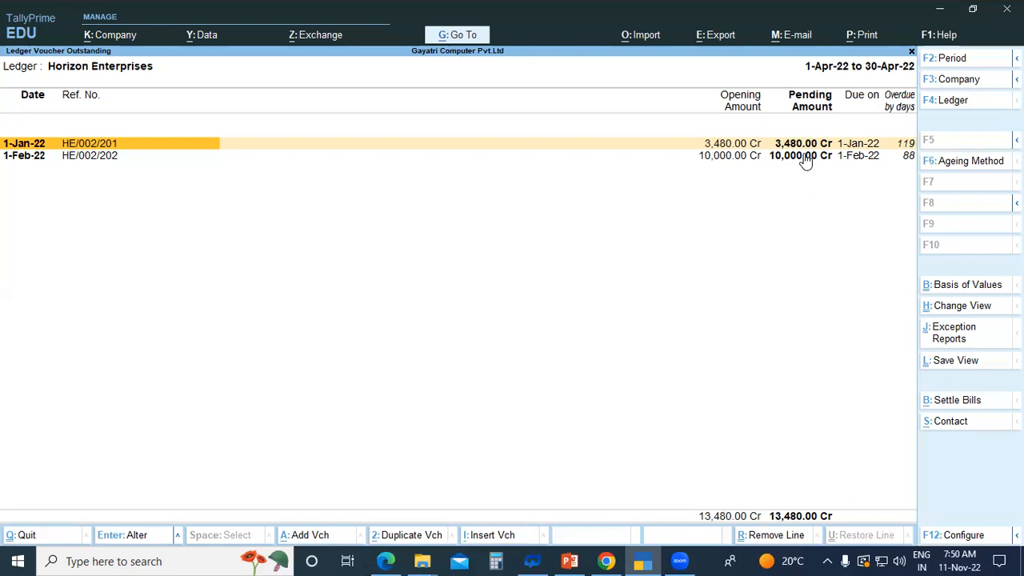
Step: Open the Go To search from the Horizon Enterprises outstandings report
{"action": "key", "text": "alt+g"}
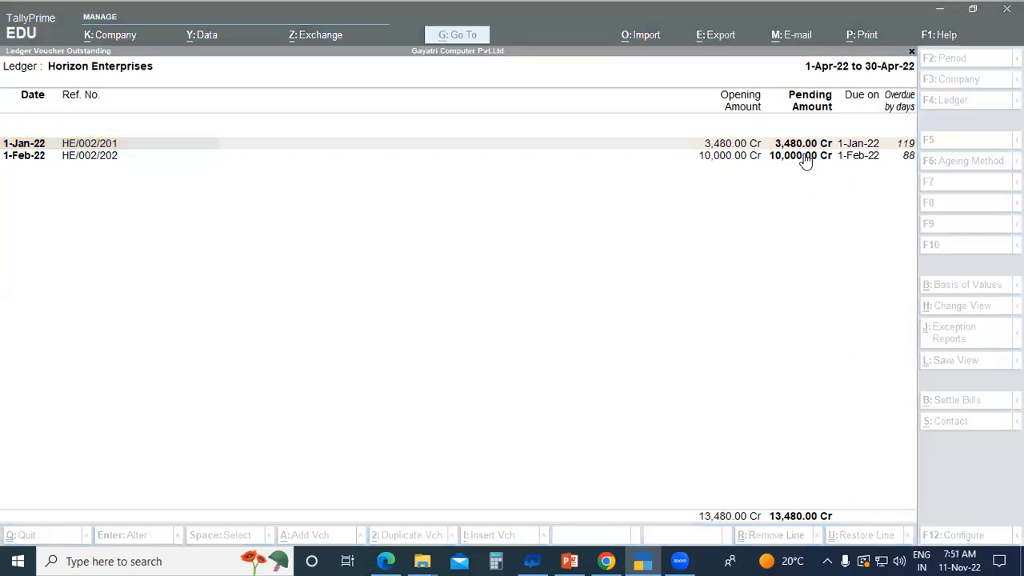